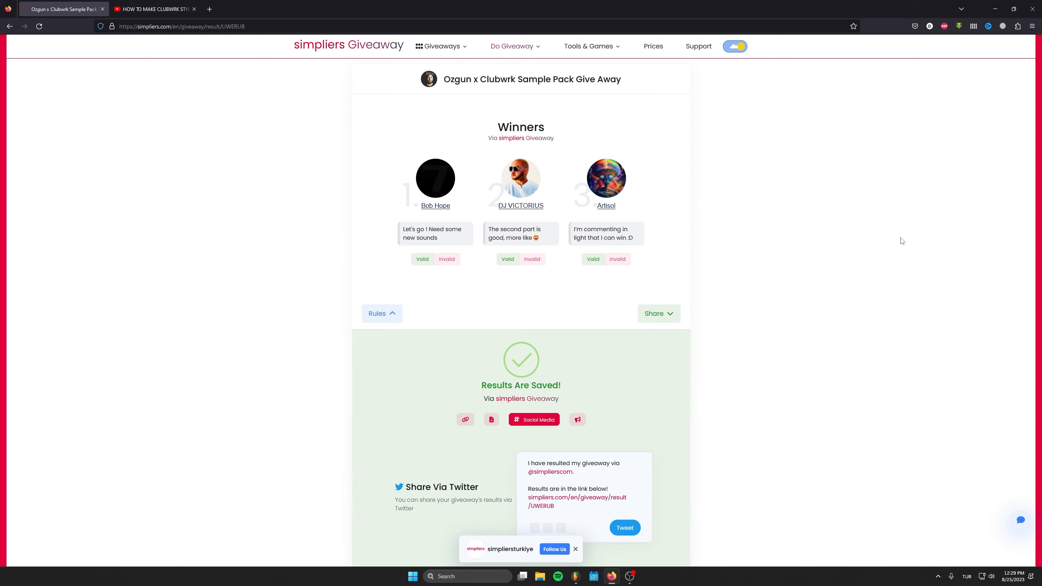
Switch to FL Studio and start playing the Space Time arrangement from bar 33
key(alt+Tab)
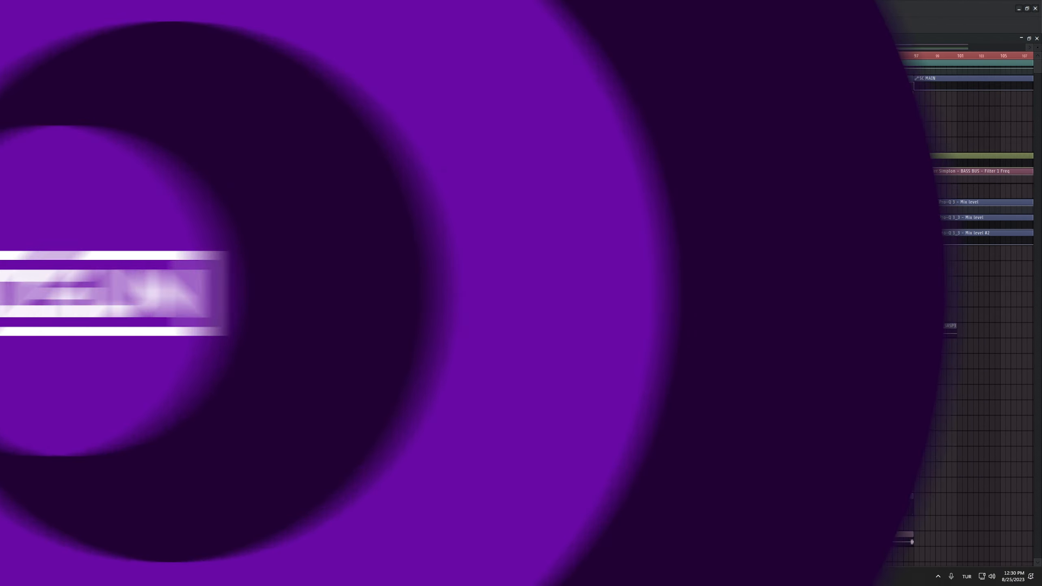
scroll(395, 265, down, 4)
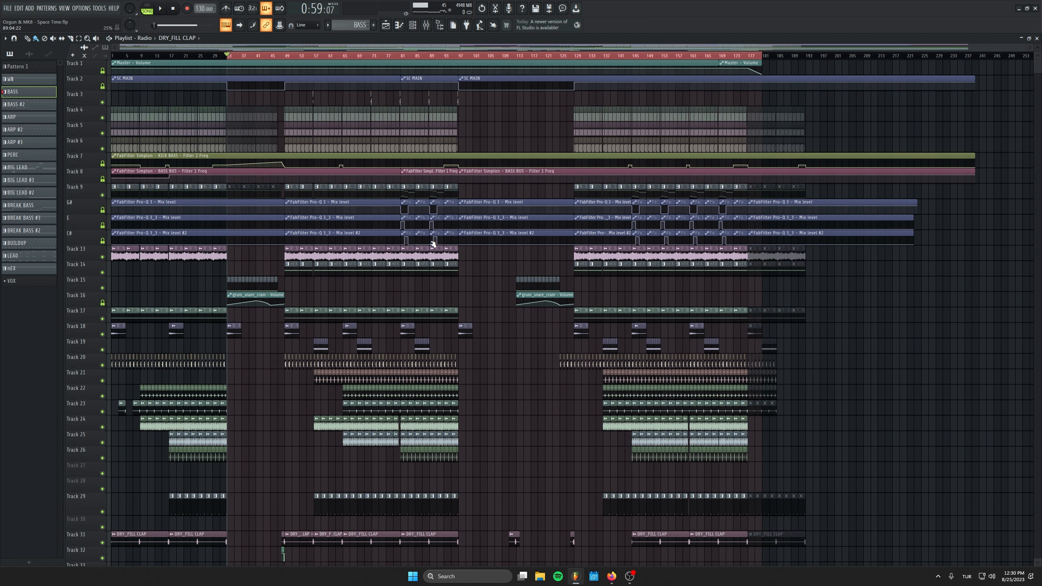
scroll(299, 128, down, 1)
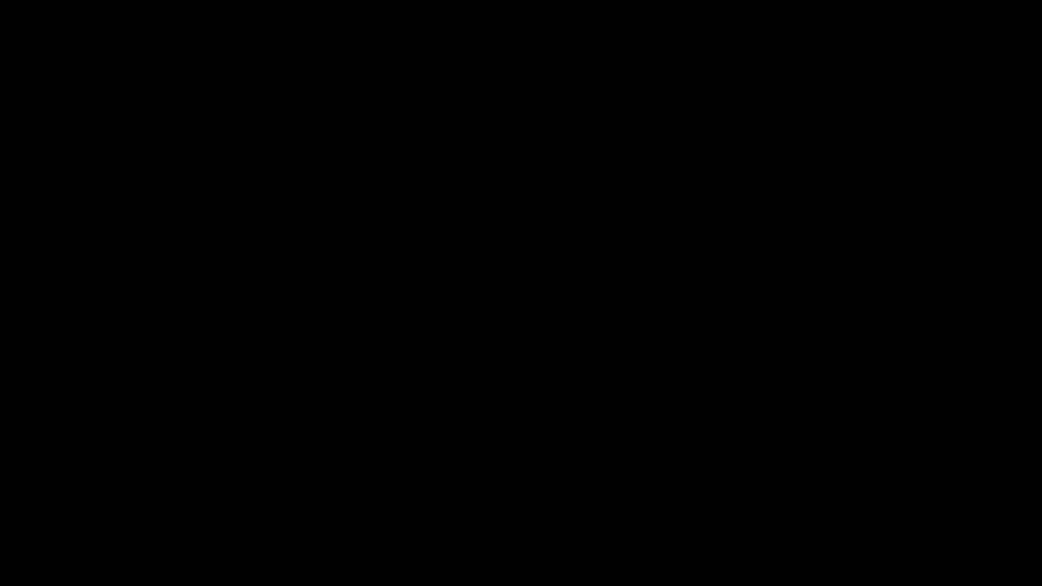
key(space)
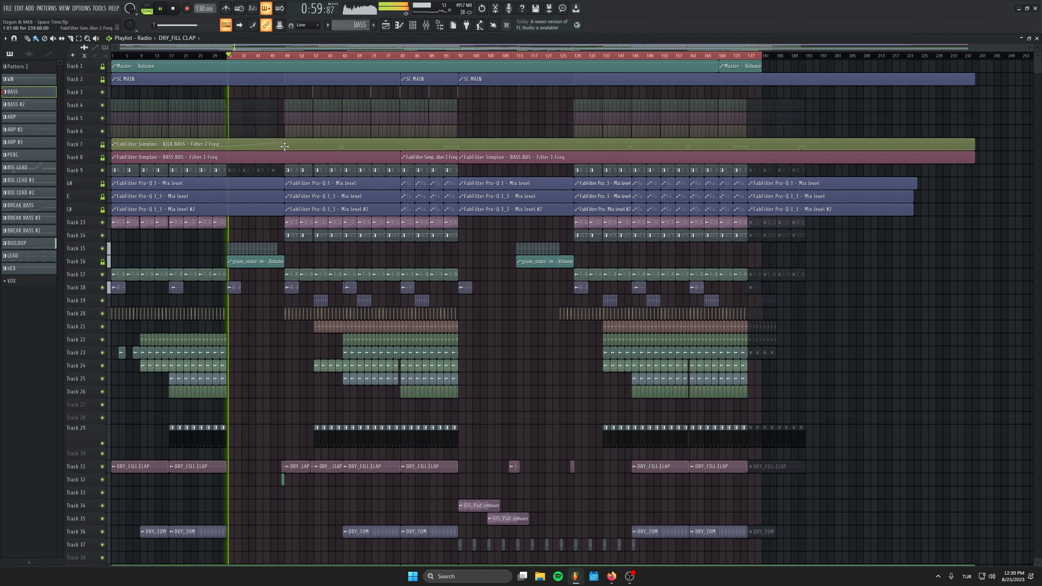
Examine the build-up section from bar 33, from the snare volume automation on Track 16 down to the effect clips around Tracks 59–69
scroll(287, 205, up, 3)
scroll(303, 312, up, 4)
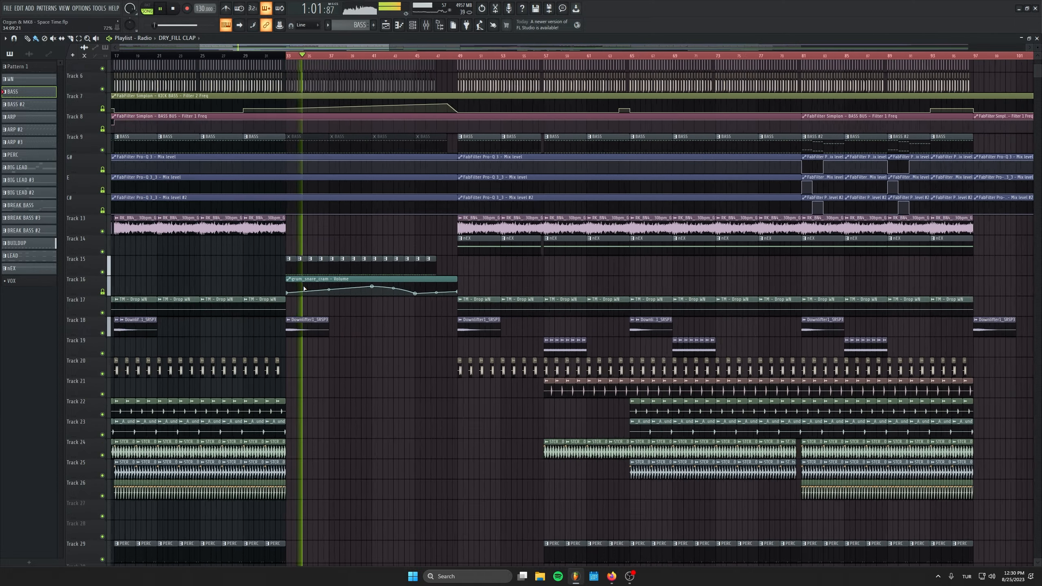
scroll(304, 289, up, 3)
scroll(341, 292, up, 2)
scroll(341, 288, down, 15)
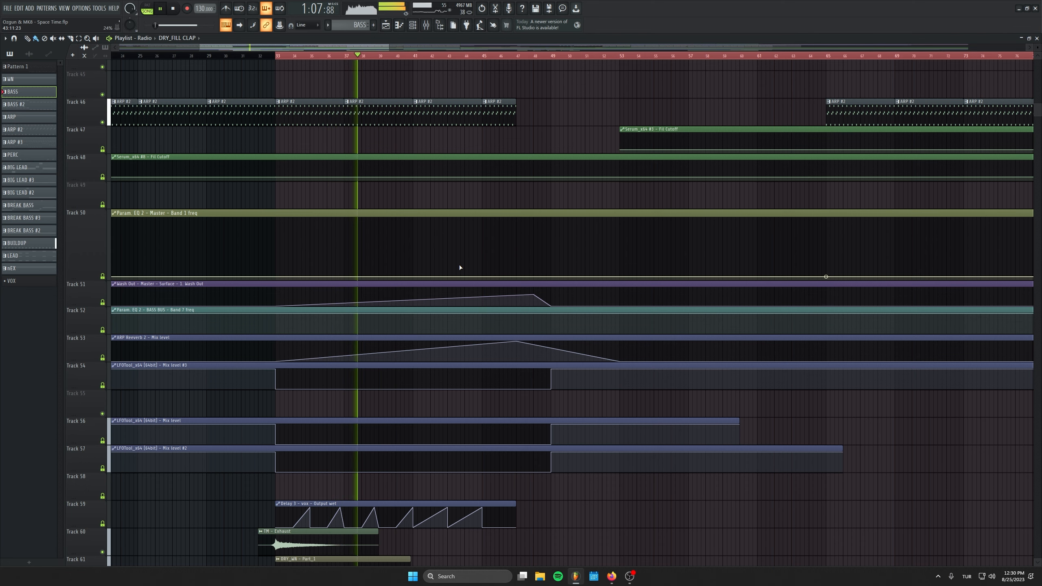
scroll(460, 266, down, 6)
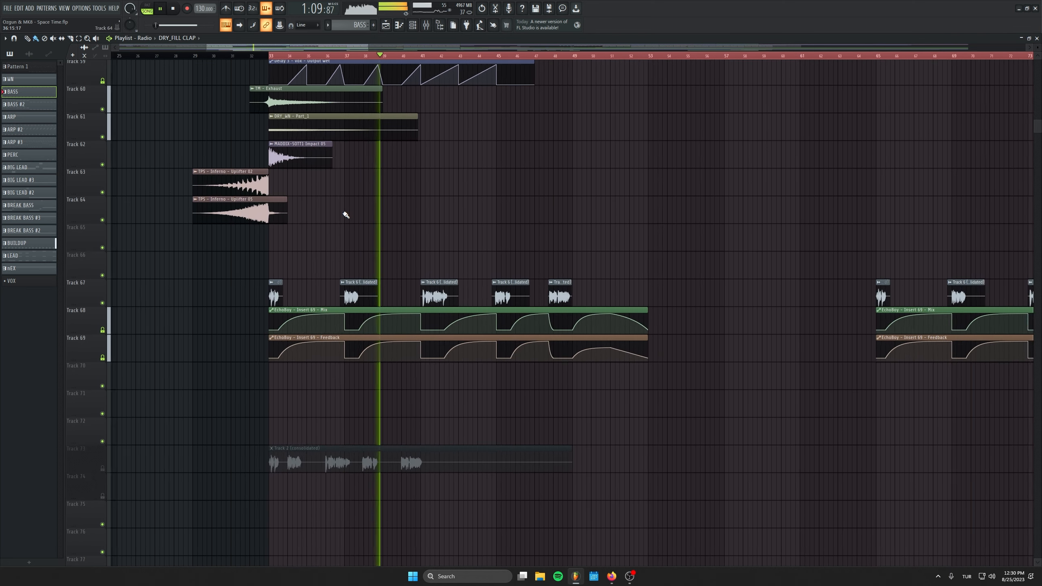
Follow the vocal clips on Track 67 and their EchoBoy Mix and Feedback automation through the build-up until bar 49
scroll(347, 214, up, 5)
drag(451, 250, 295, 183)
scroll(324, 145, up, 3)
scroll(292, 177, up, 3)
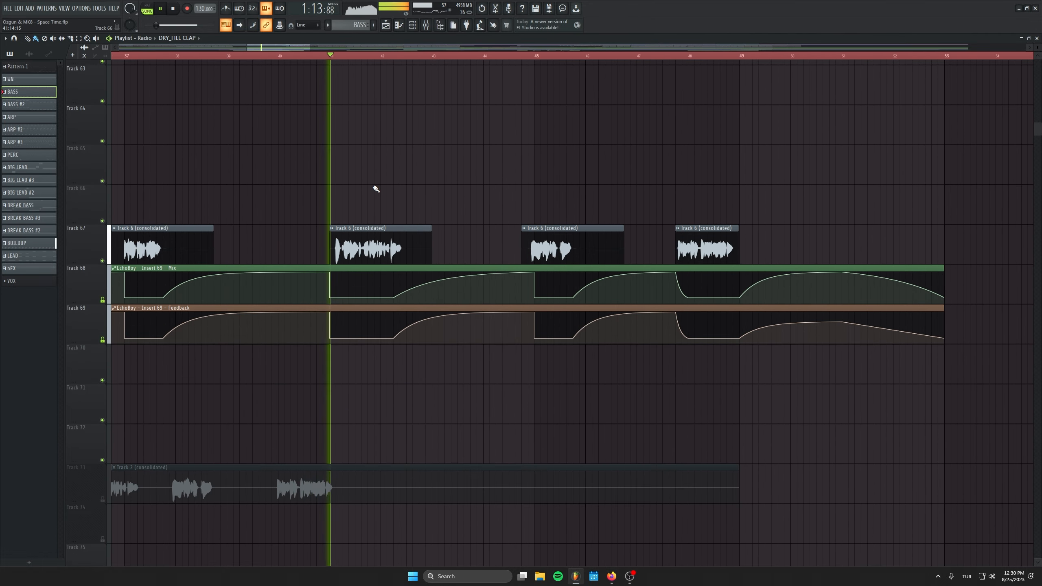
drag(482, 174, 391, 167)
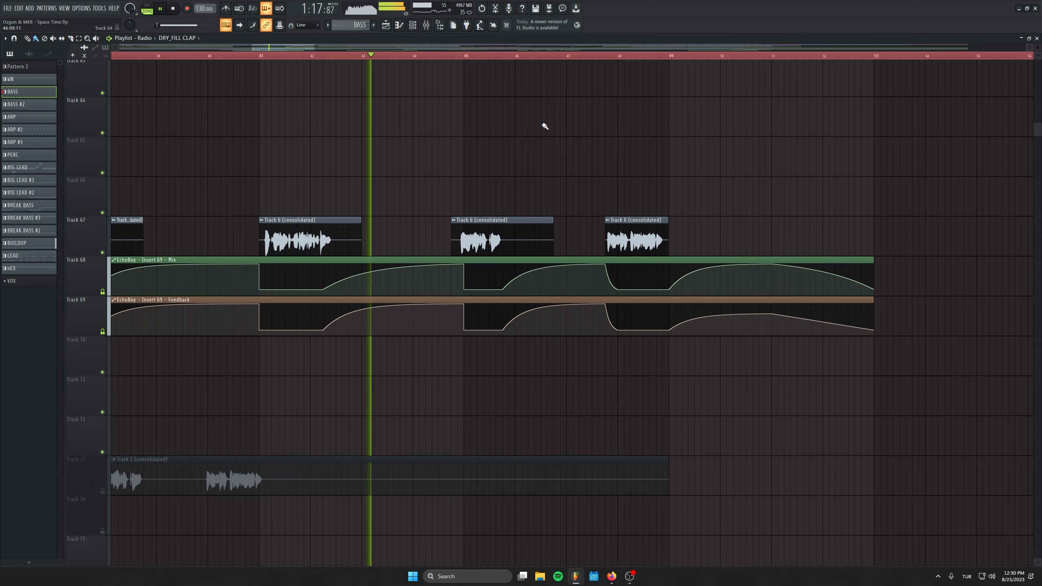
drag(470, 131, 364, 154)
drag(563, 129, 454, 211)
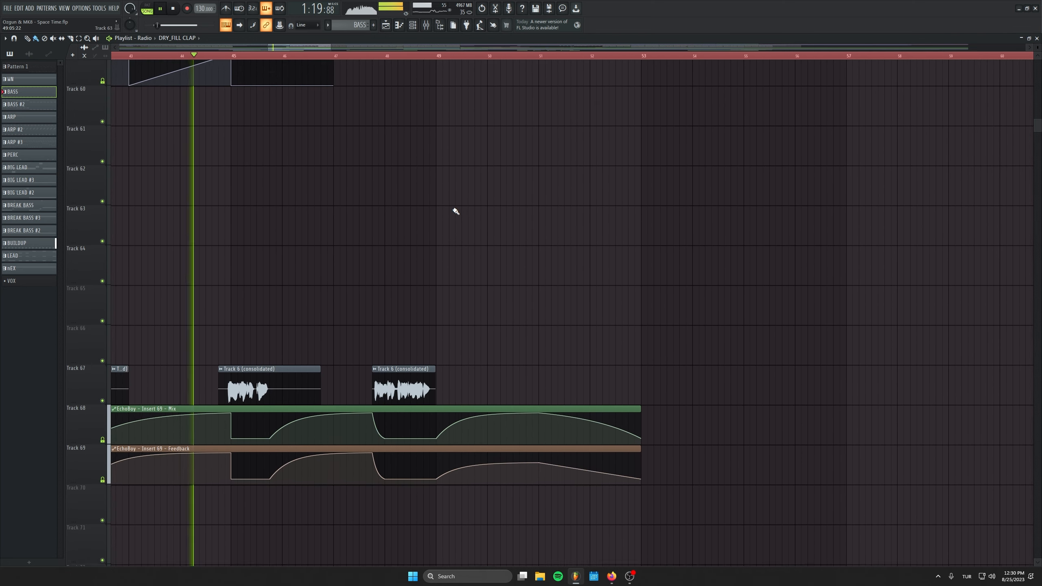
drag(512, 137, 477, 200)
Inspect the clap fill and its panning automation on Tracks 31–32, and the layers that enter at the bar 49 drop
drag(468, 76, 472, 414)
drag(460, 80, 471, 394)
drag(480, 77, 468, 533)
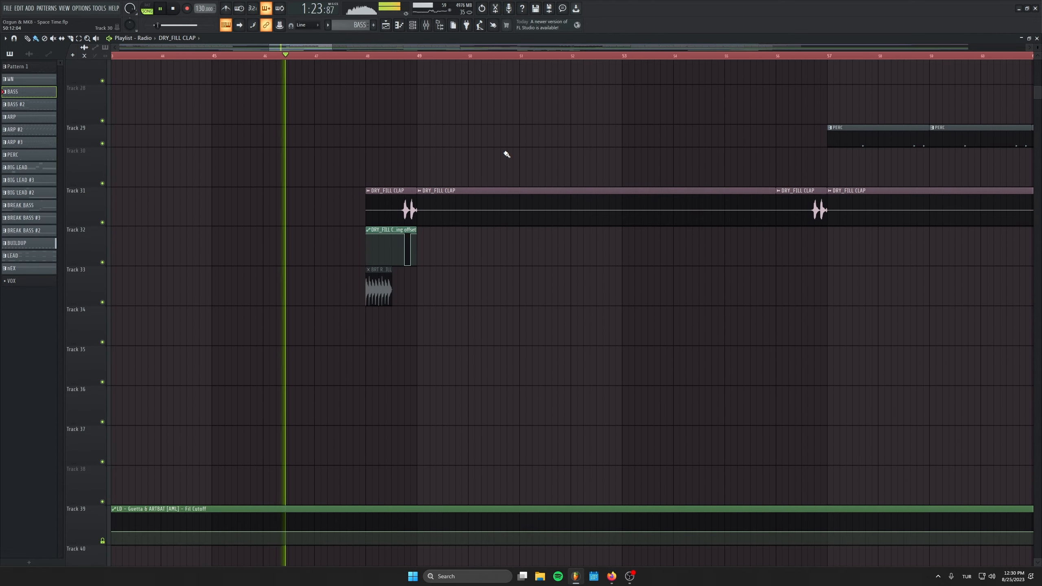
drag(507, 154, 498, 389)
scroll(417, 193, up, 2)
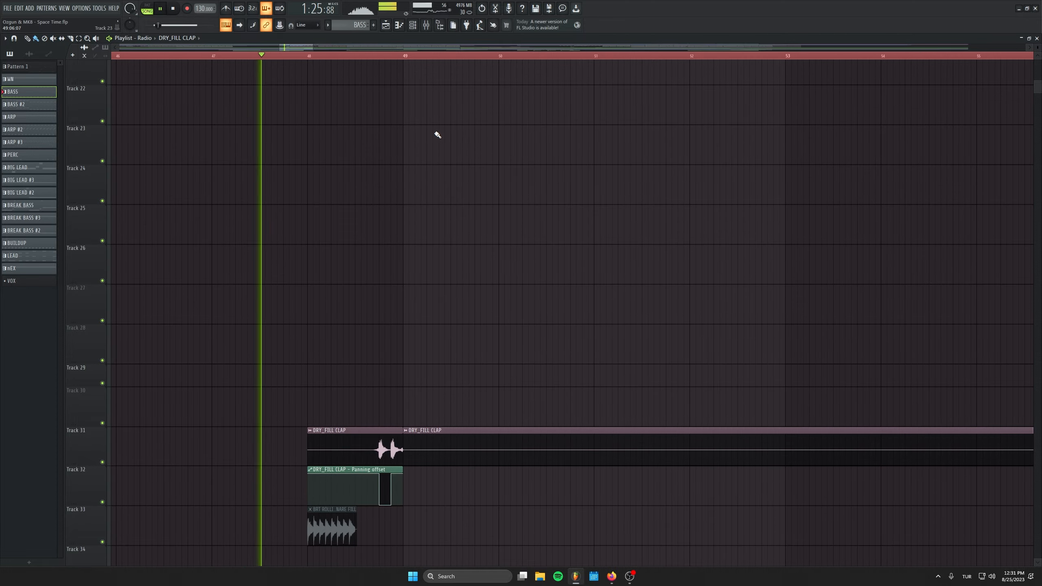
drag(437, 135, 422, 415)
scroll(428, 289, down, 3)
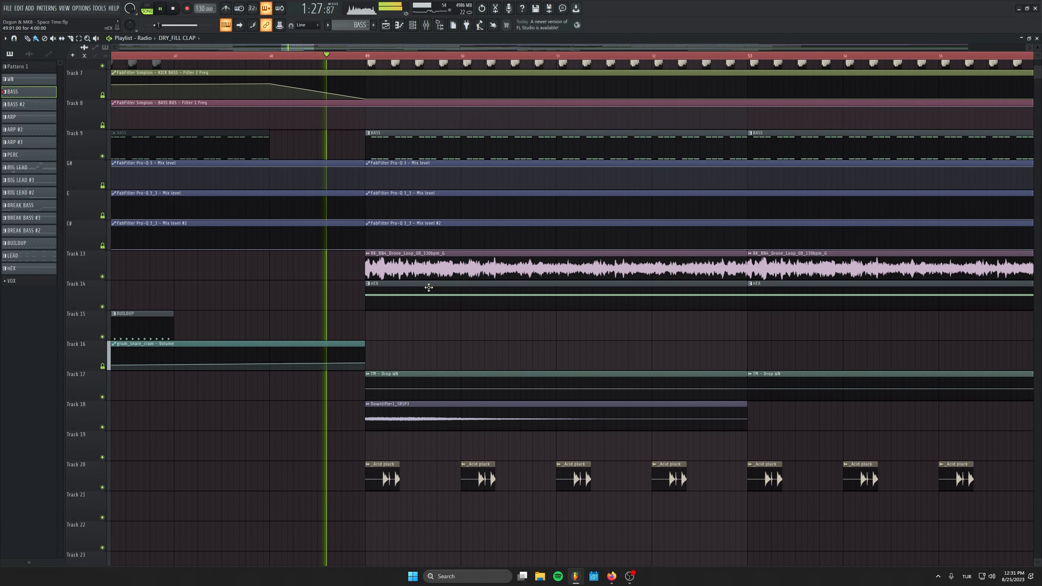
drag(474, 132, 412, 240)
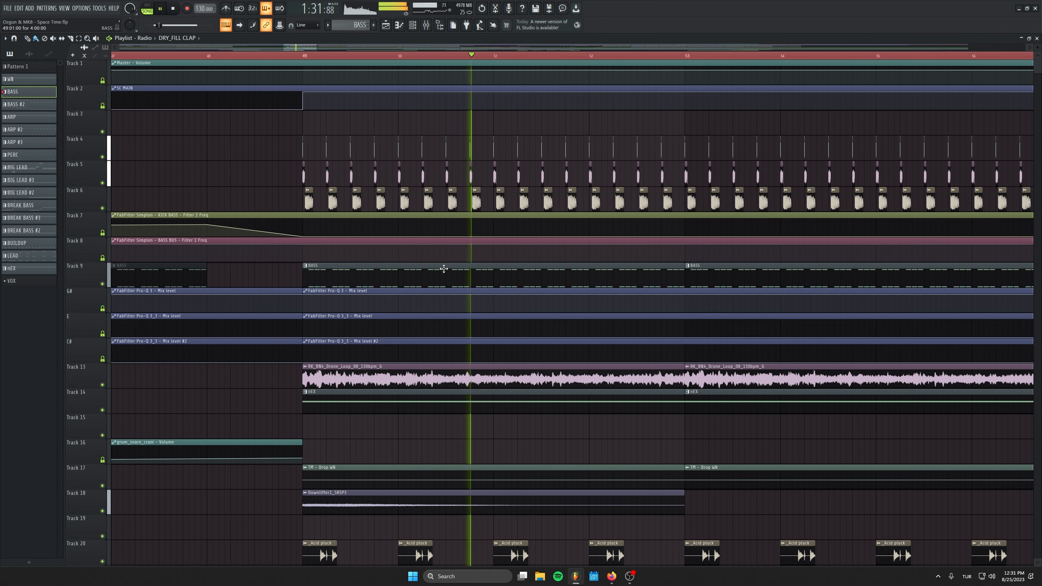
Examine the first drop's kick, bass, drone loop, downlifter and acid layers while it plays from bar 51 past bar 57
drag(506, 331, 446, 218)
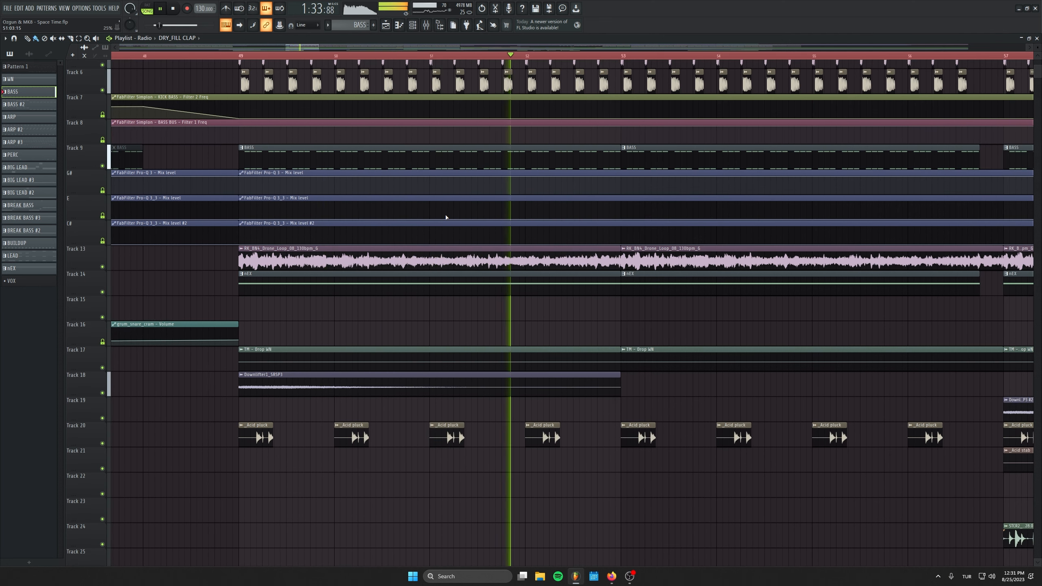
drag(538, 279, 238, 259)
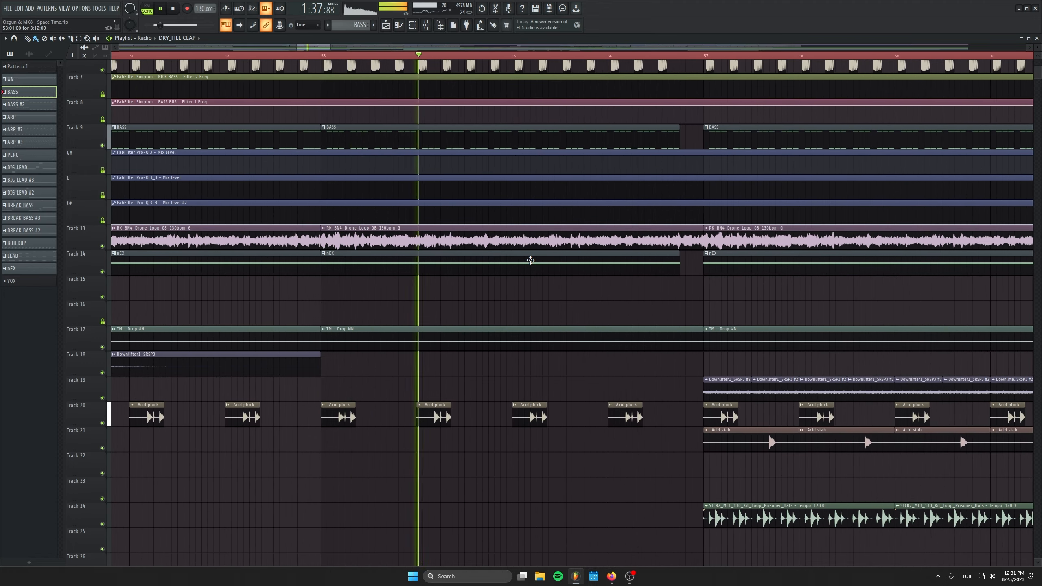
drag(671, 256, 430, 354)
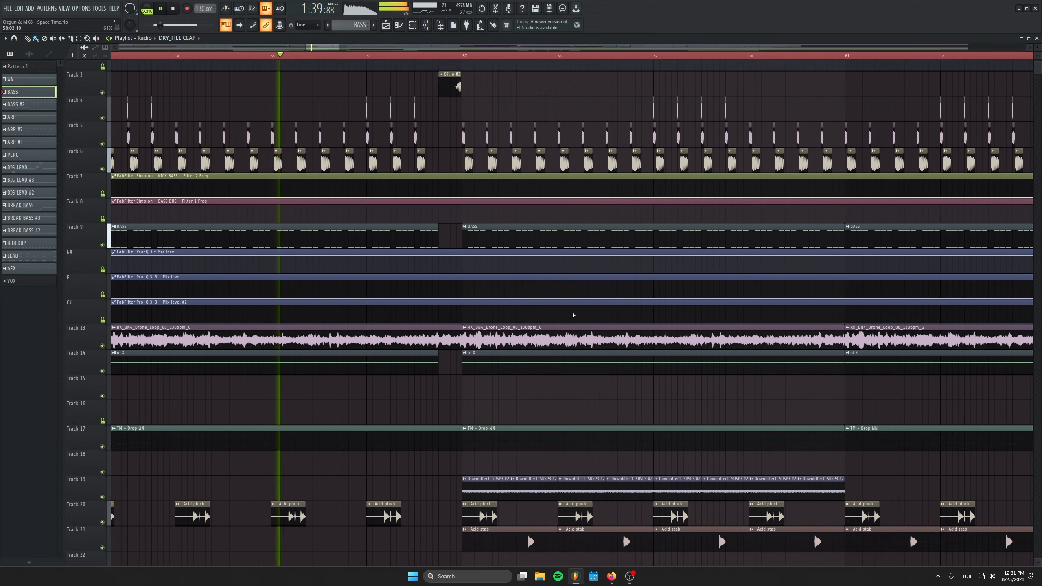
drag(570, 402, 485, 383)
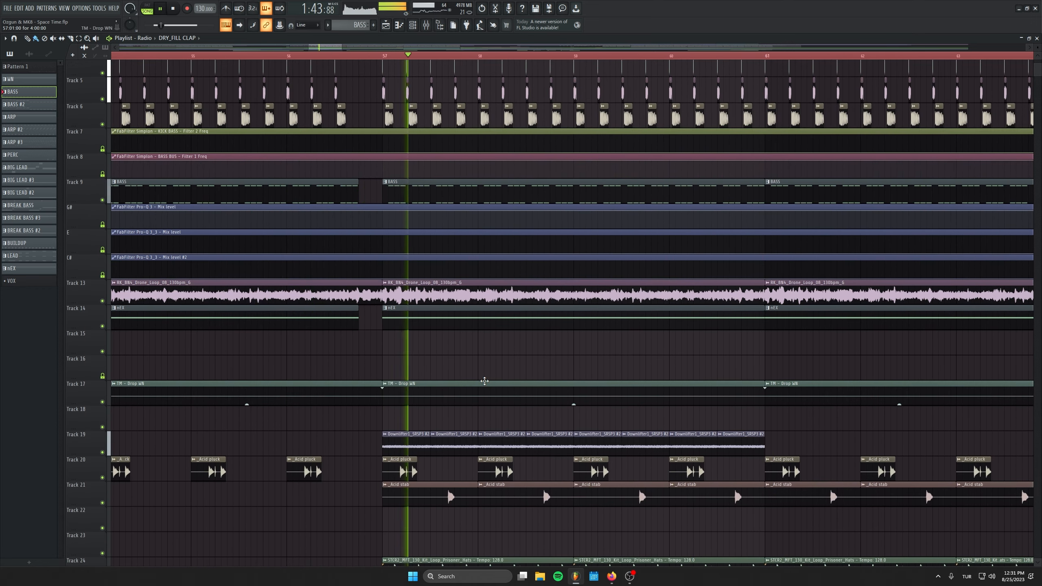
drag(540, 314, 279, 398)
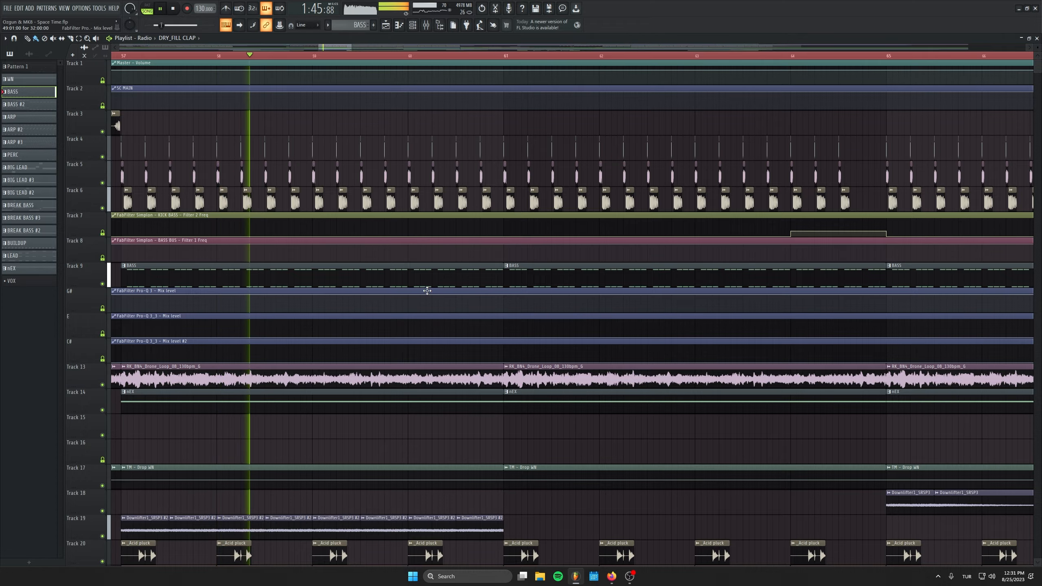
drag(429, 290, 432, 267)
Jump playback to about bar 79 and examine the drop's BASS #2 patterns, Pro-Q 3 automation and percussion loops from bar 81
scroll(449, 330, down, 12)
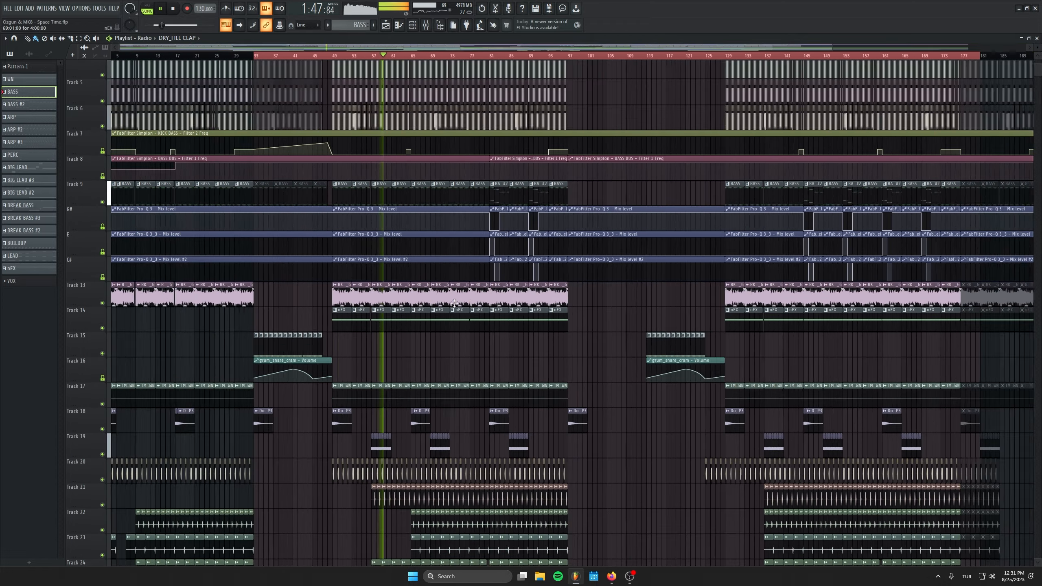
scroll(467, 273, down, 3)
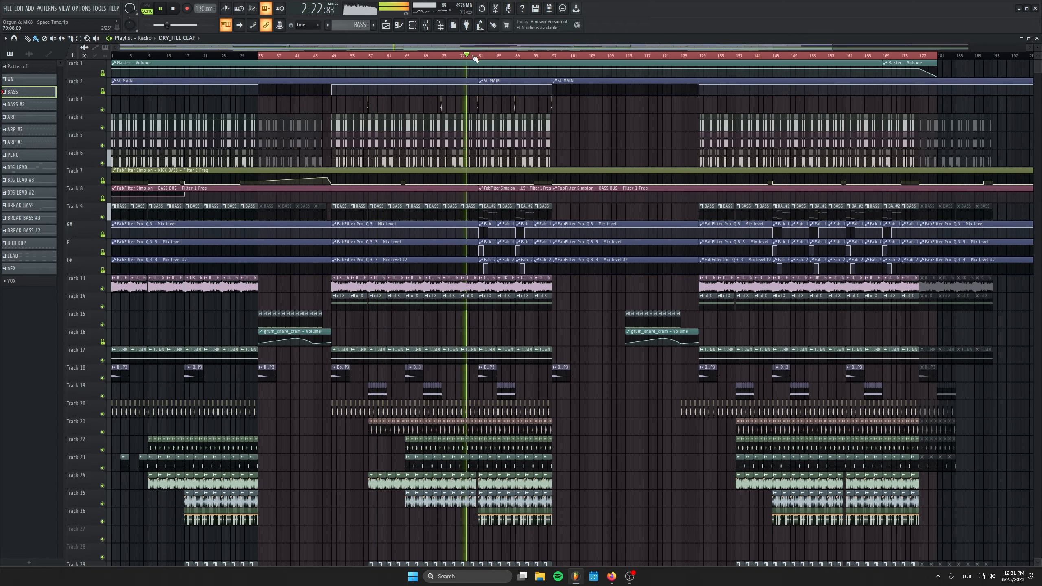
scroll(475, 59, up, 10)
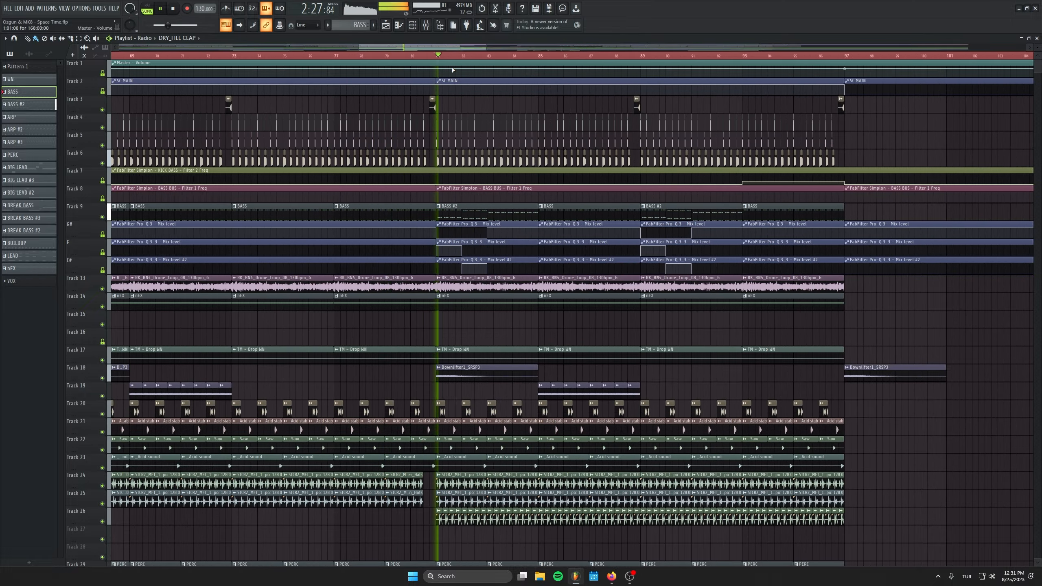
drag(589, 192, 361, 163)
scroll(504, 293, down, 3)
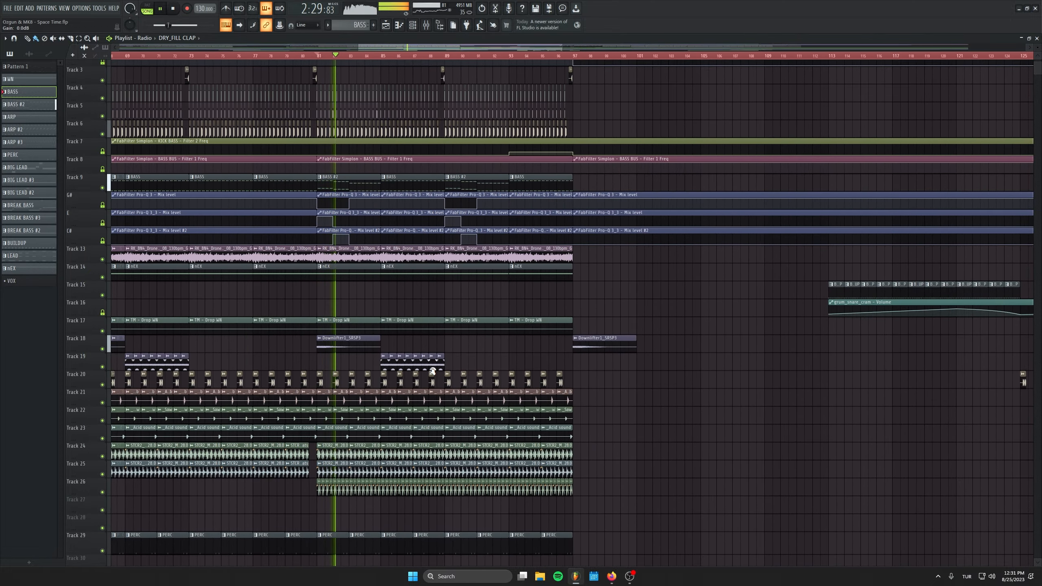
scroll(432, 372, down, 4)
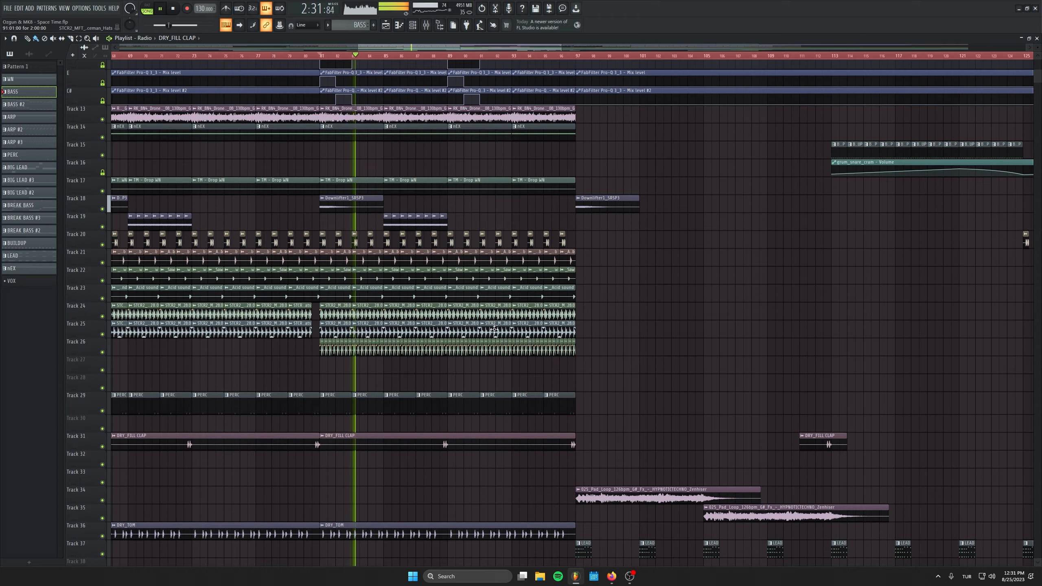
scroll(577, 414, up, 3)
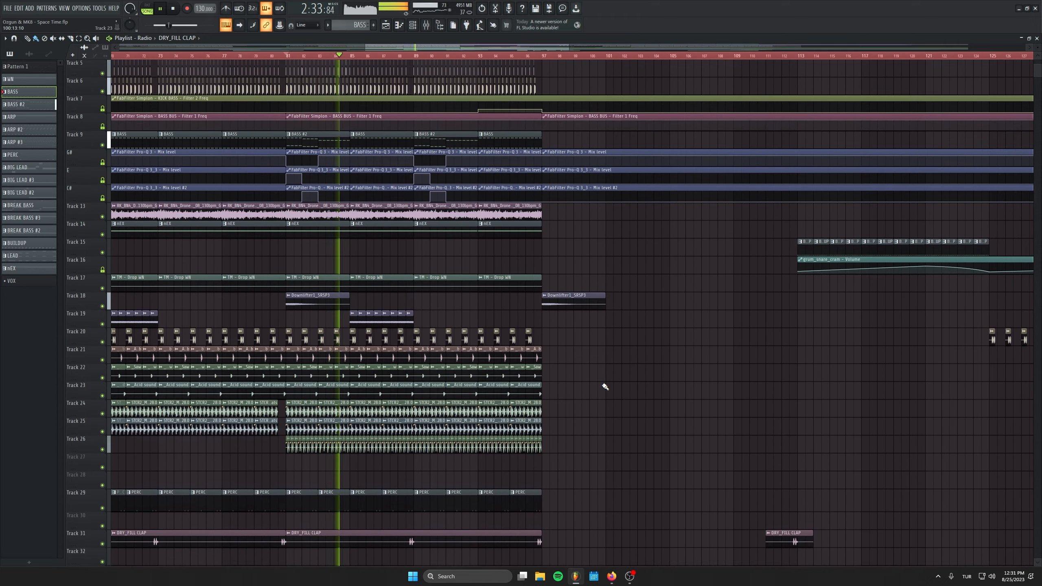
Move playback to bar 96 and examine the break's pad loops, lead, bassline and arp clips from bar 97
click(528, 57)
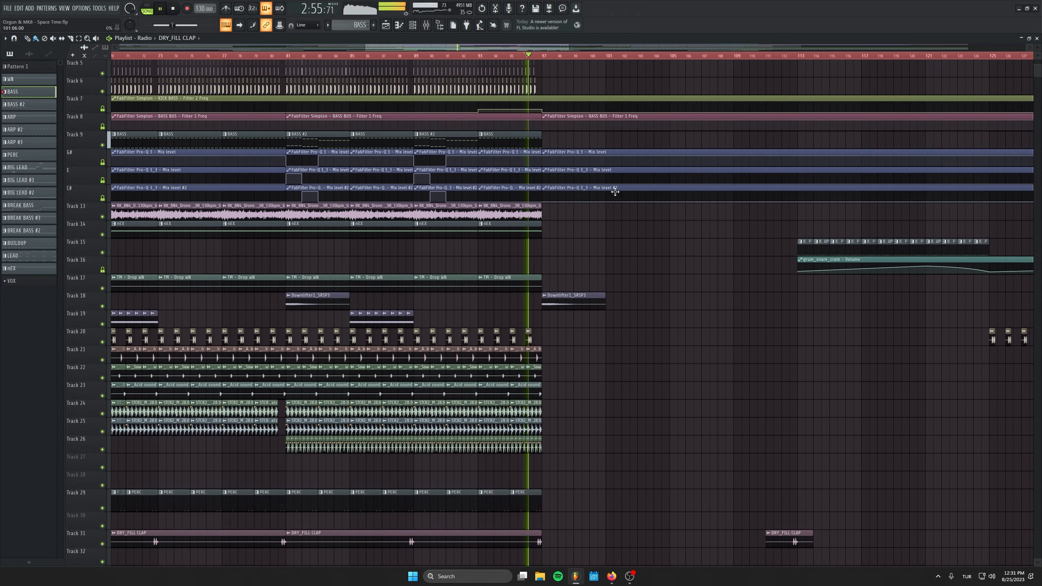
scroll(608, 197, down, 10)
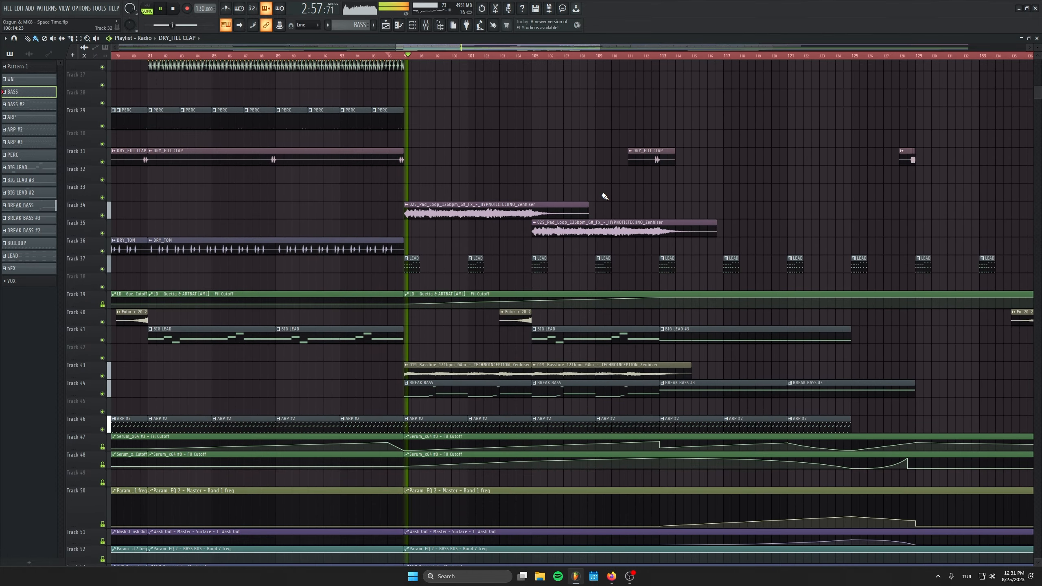
scroll(626, 291, up, 3)
scroll(454, 210, right, 4)
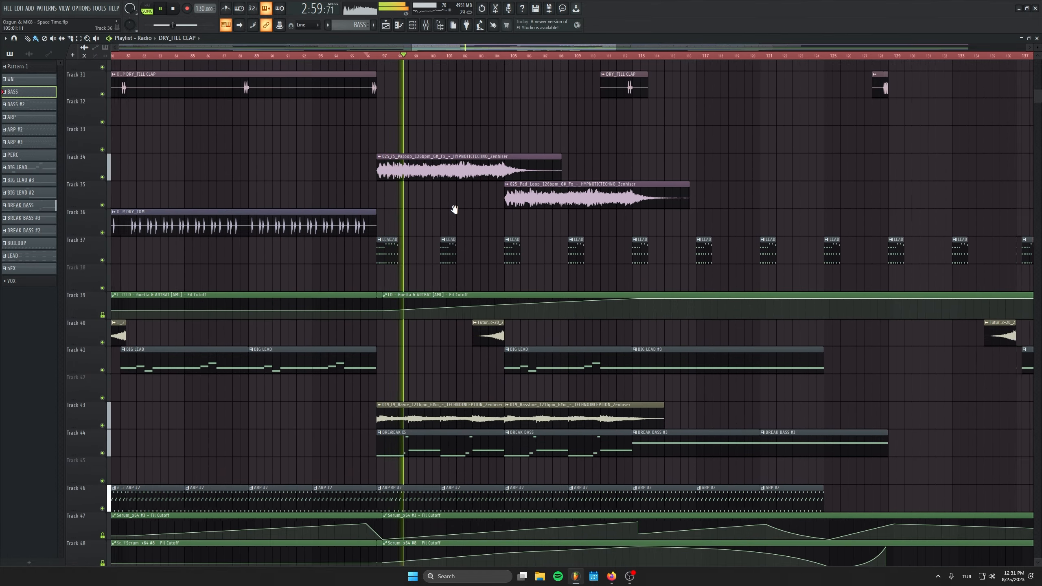
scroll(354, 270, up, 3)
scroll(355, 272, up, 1)
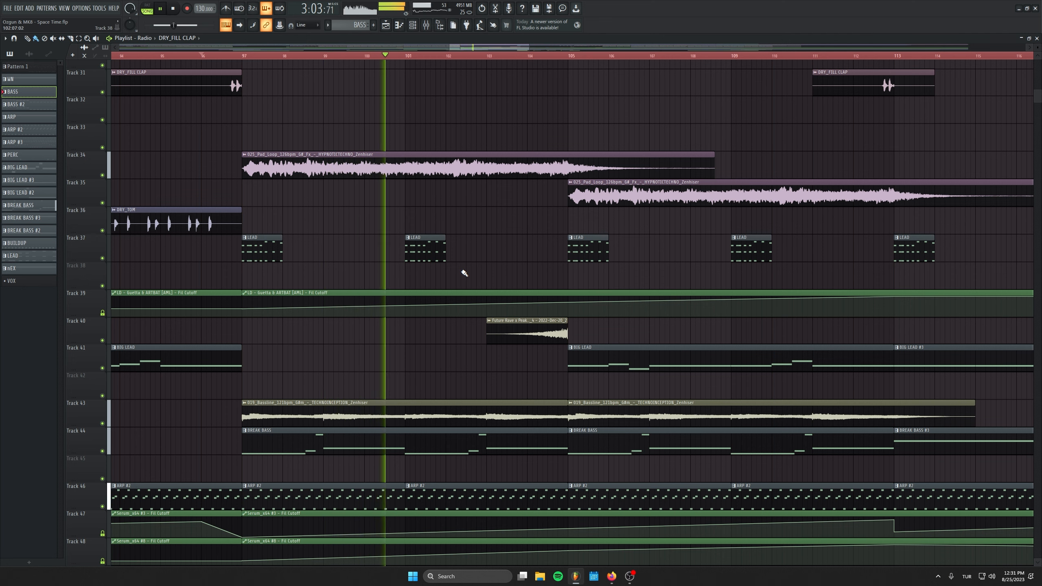
scroll(476, 262, right, 2)
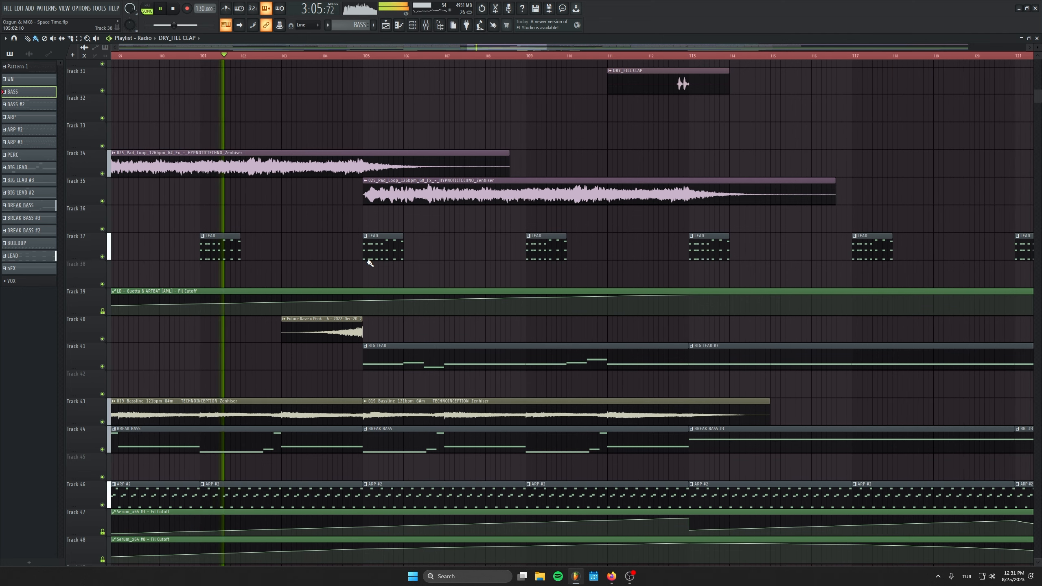
scroll(507, 281, up, 1)
scroll(507, 282, right, 1)
Move playback to bar 109 and review how the break's lead, bass and filter automation continue past bar 113
click(490, 56)
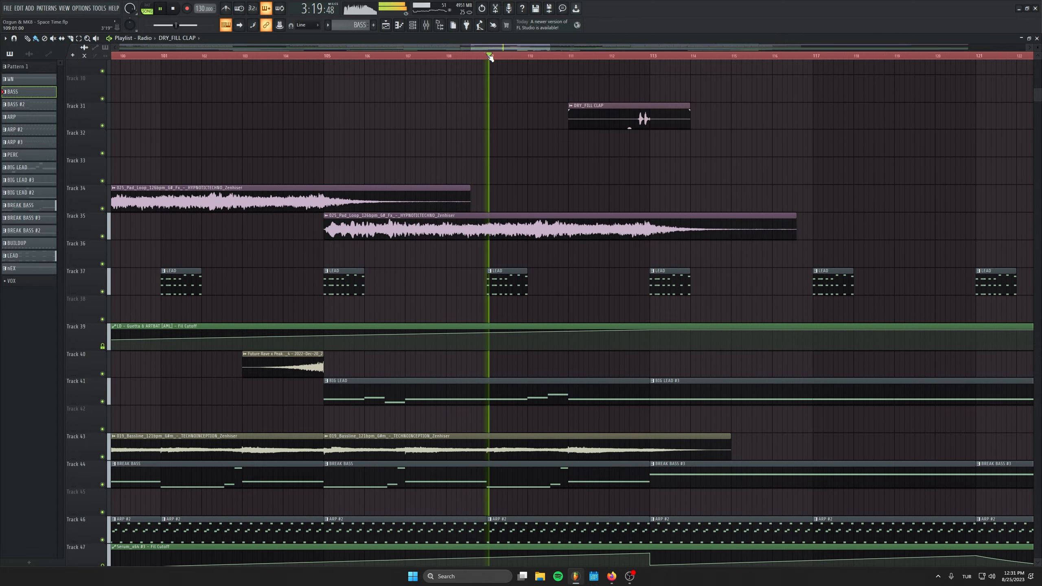
scroll(482, 221, down, 1)
scroll(482, 221, right, 3)
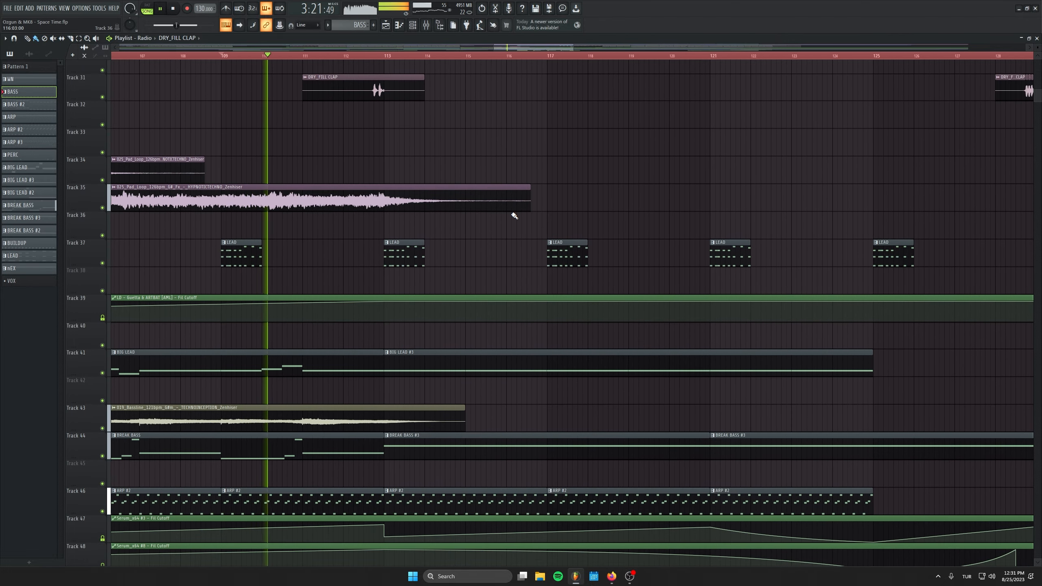
drag(736, 119, 594, 74)
scroll(482, 401, down, 3)
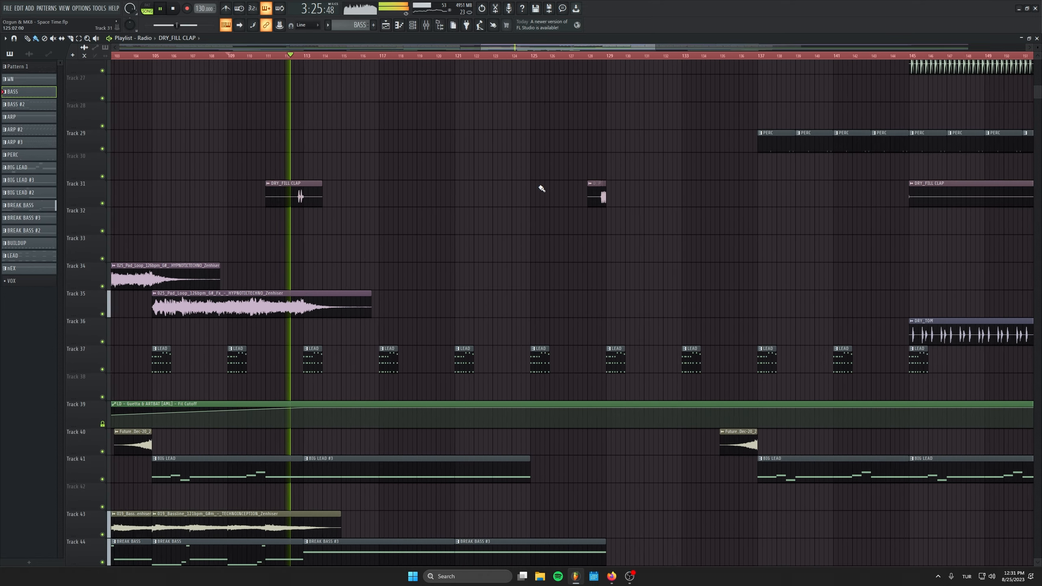
Move playback to bar 125 and view the transition from the second build-up into the drop at bar 129
click(534, 55)
scroll(646, 352, down, 4)
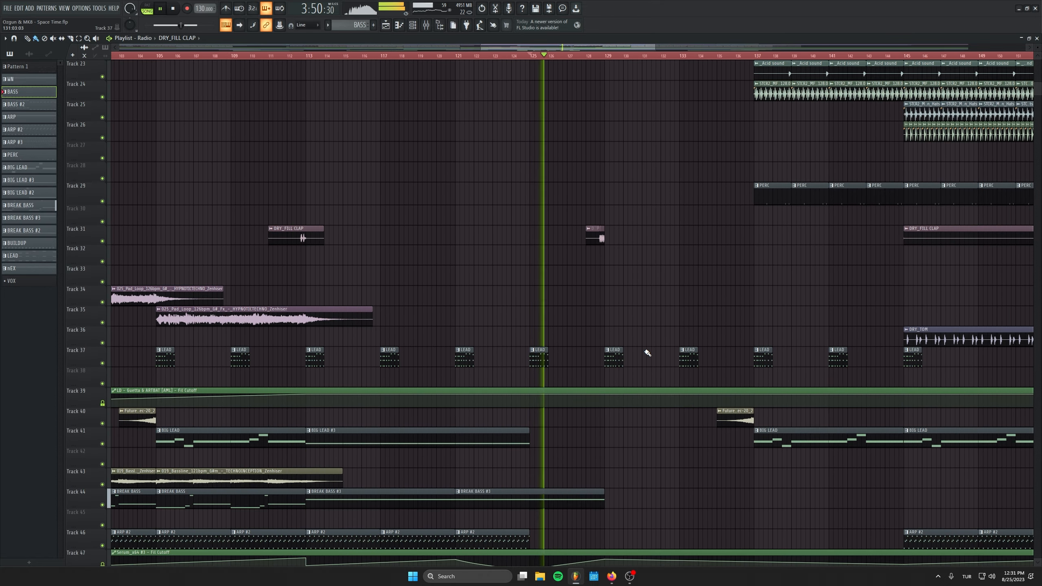
scroll(666, 310, up, 1)
drag(590, 326, 445, 412)
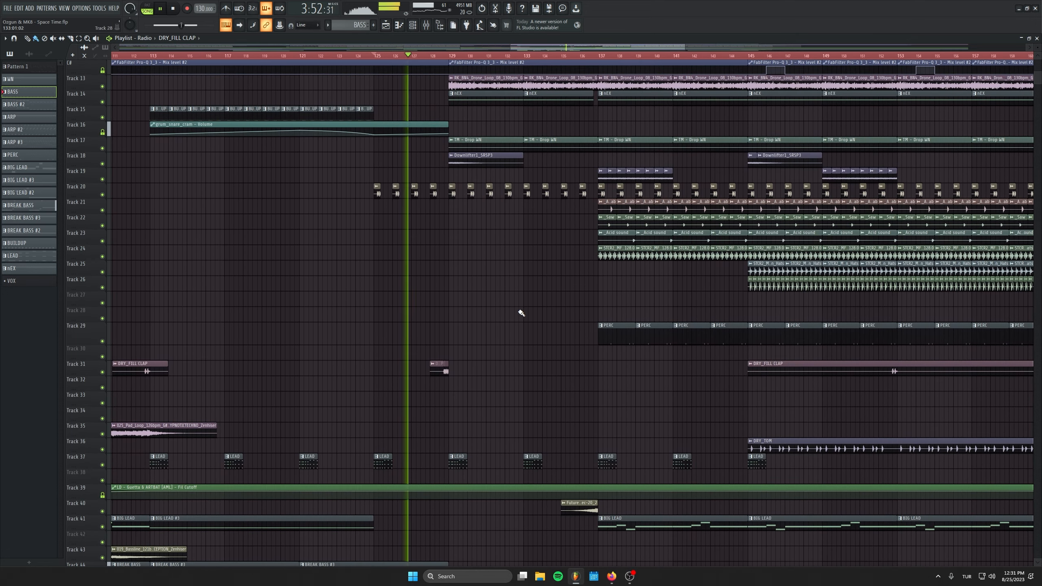
Play the second drop from bar 129 and examine its bass, percussion, fill and lead layers through to the end of the section
scroll(515, 315, up, 2)
scroll(491, 320, up, 1)
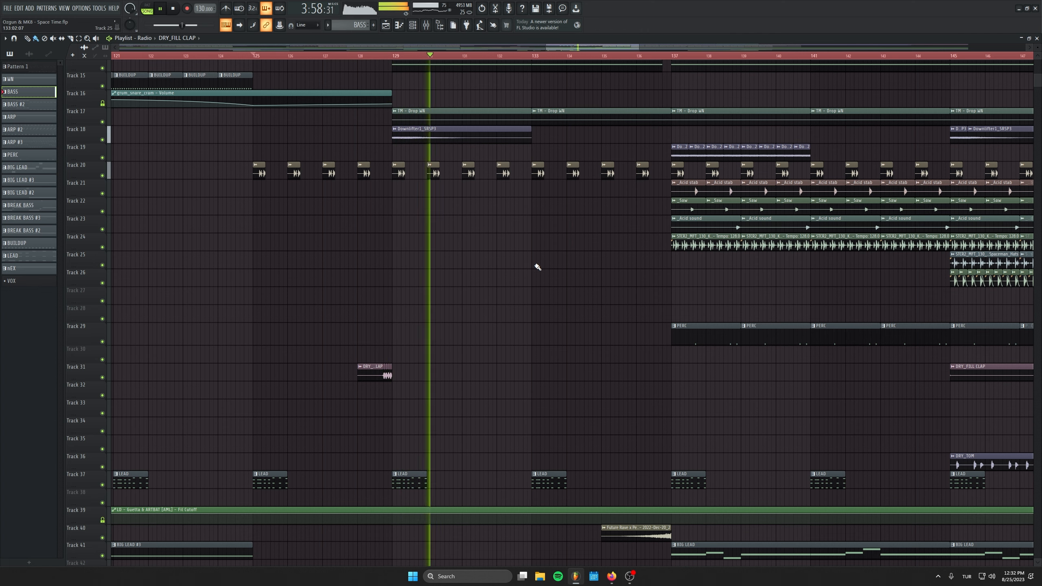
drag(579, 236, 459, 391)
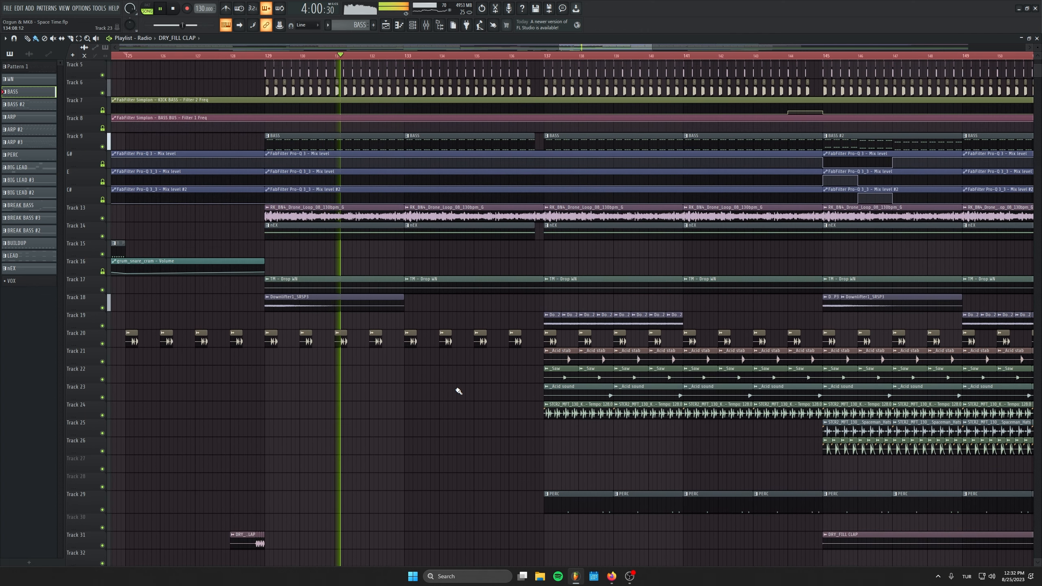
scroll(456, 331, down, 5)
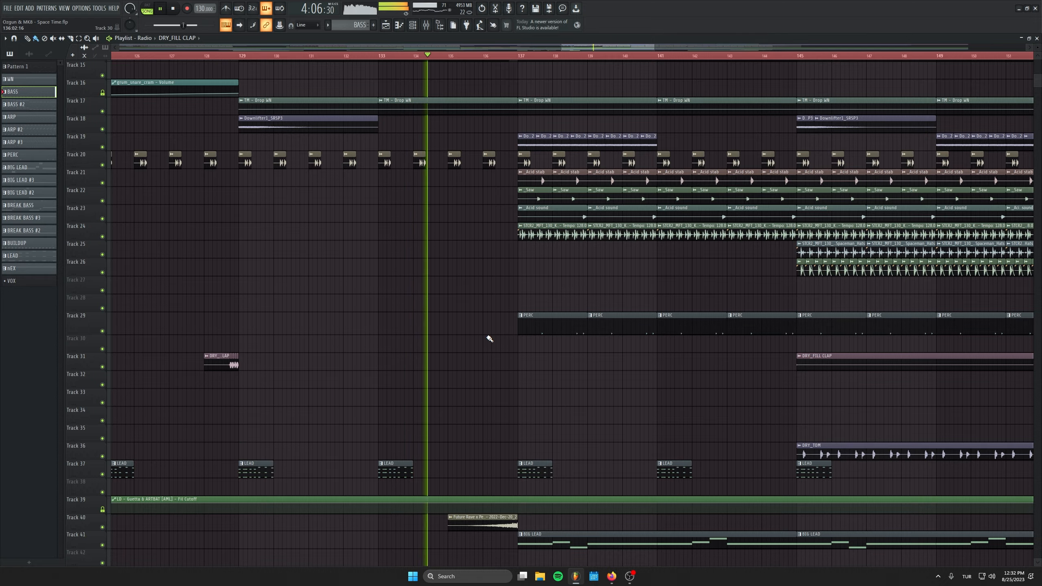
scroll(488, 339, up, 4)
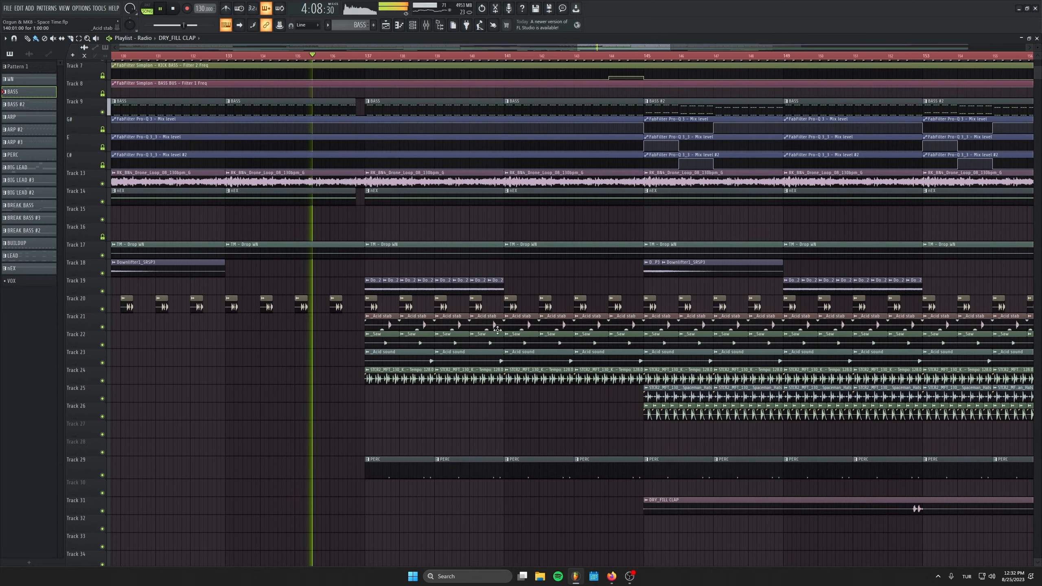
scroll(497, 330, down, 5)
scroll(520, 304, down, 4)
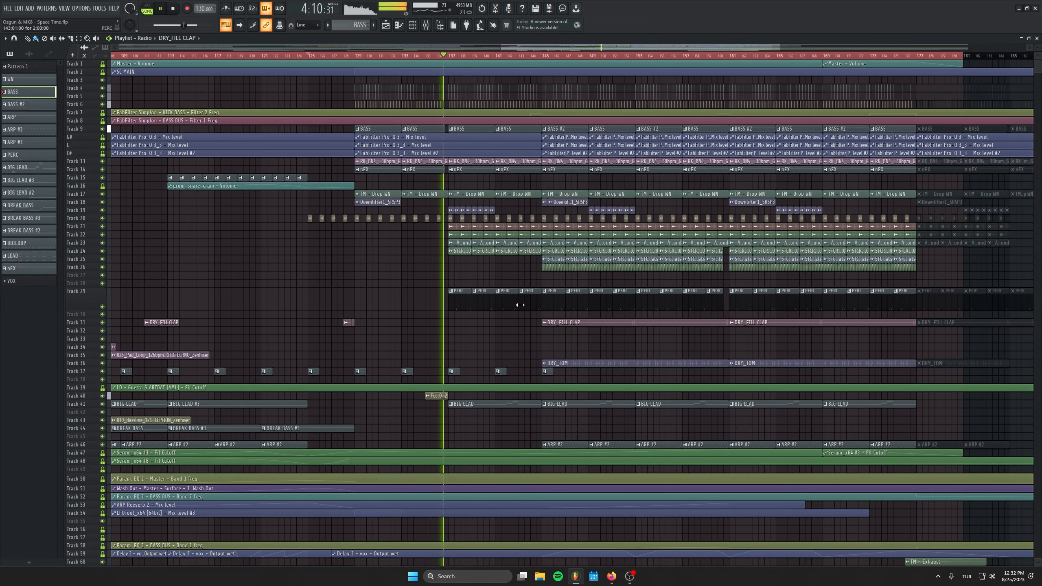
scroll(514, 303, up, 2)
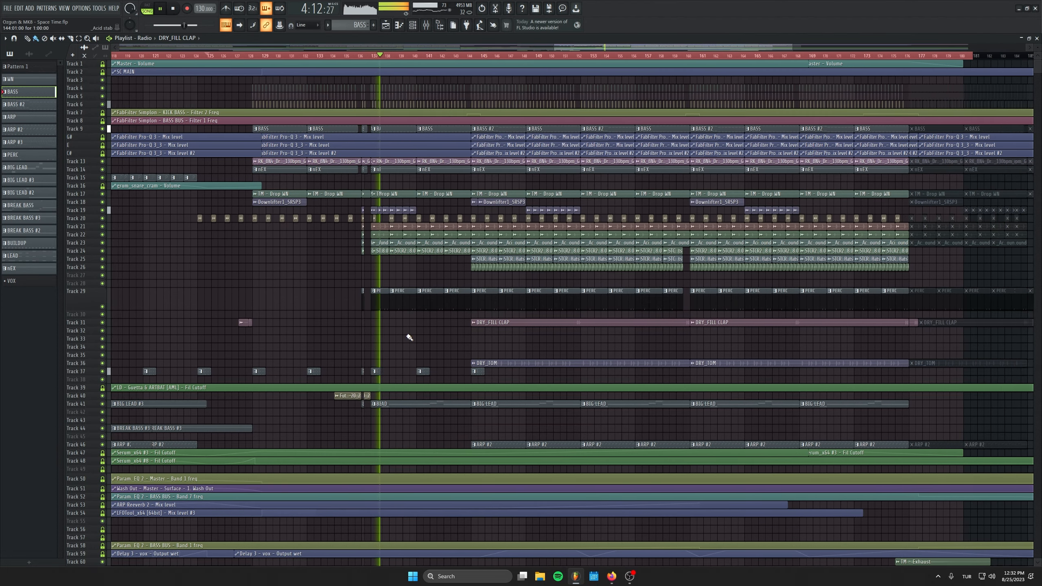
scroll(409, 338, right, 2)
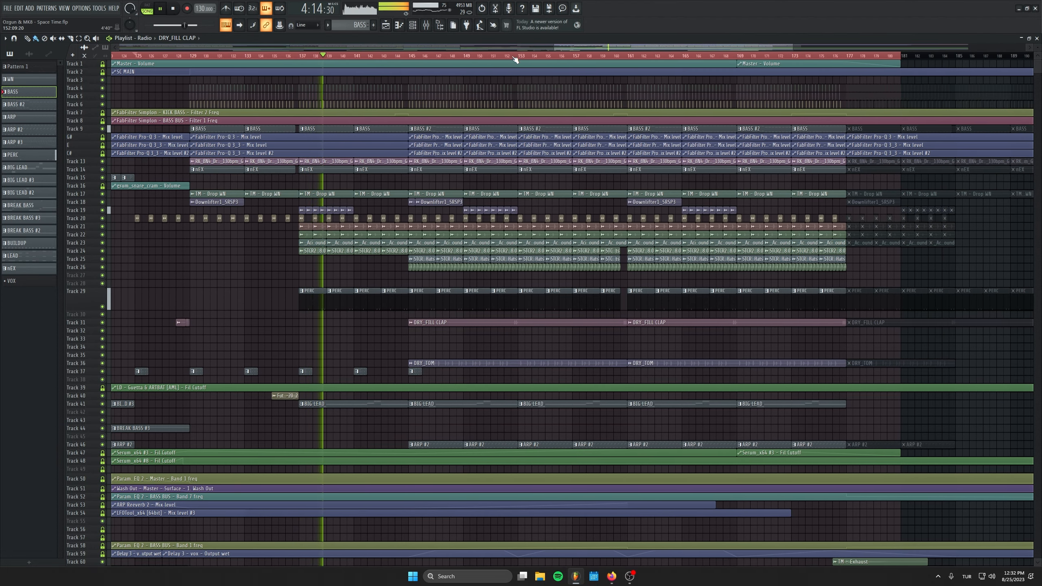
Stop playback, return to the start of the first drop at bar 49 and solo the short kick layer on Track 4
click(175, 9)
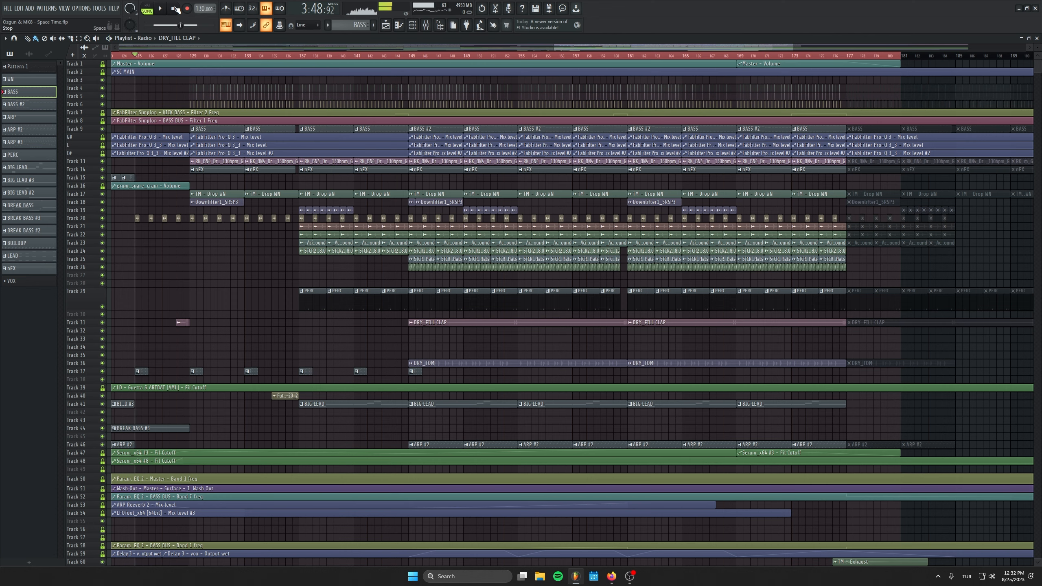
scroll(372, 226, left, 20)
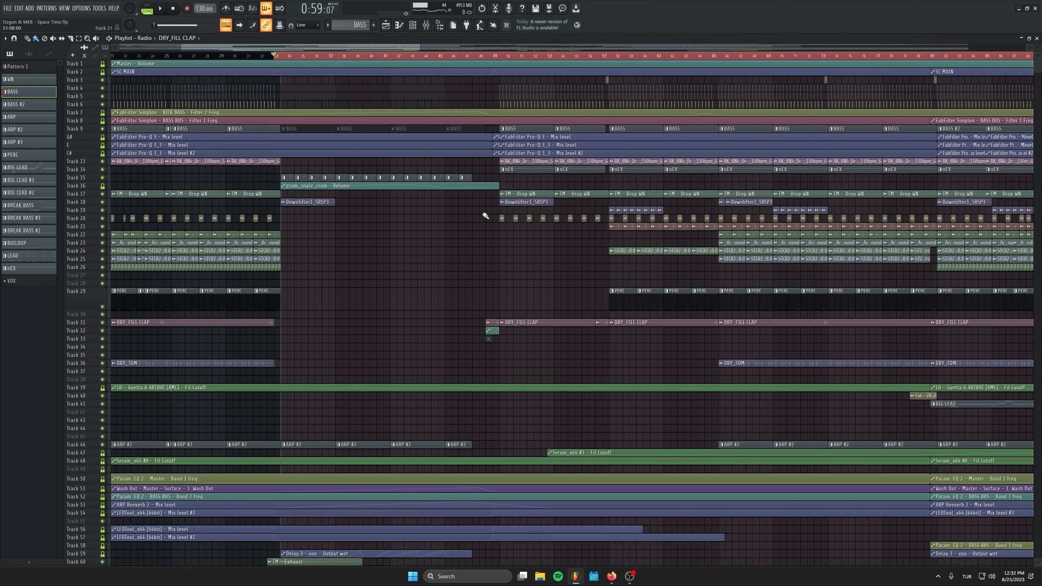
scroll(393, 178, up, 4)
scroll(393, 178, up, 4)
scroll(318, 114, right, 3)
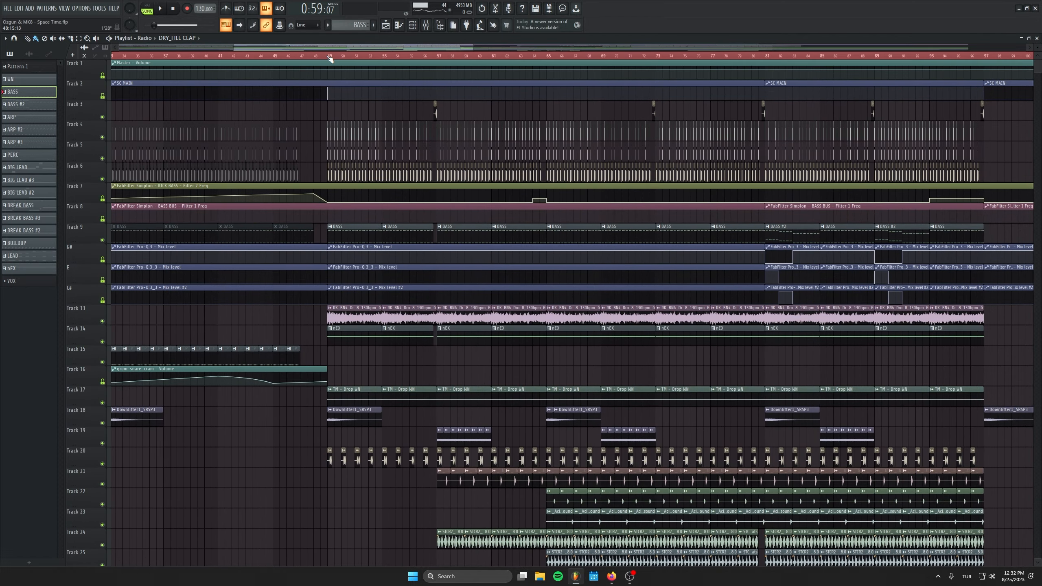
right_click(103, 138)
scroll(326, 191, up, 10)
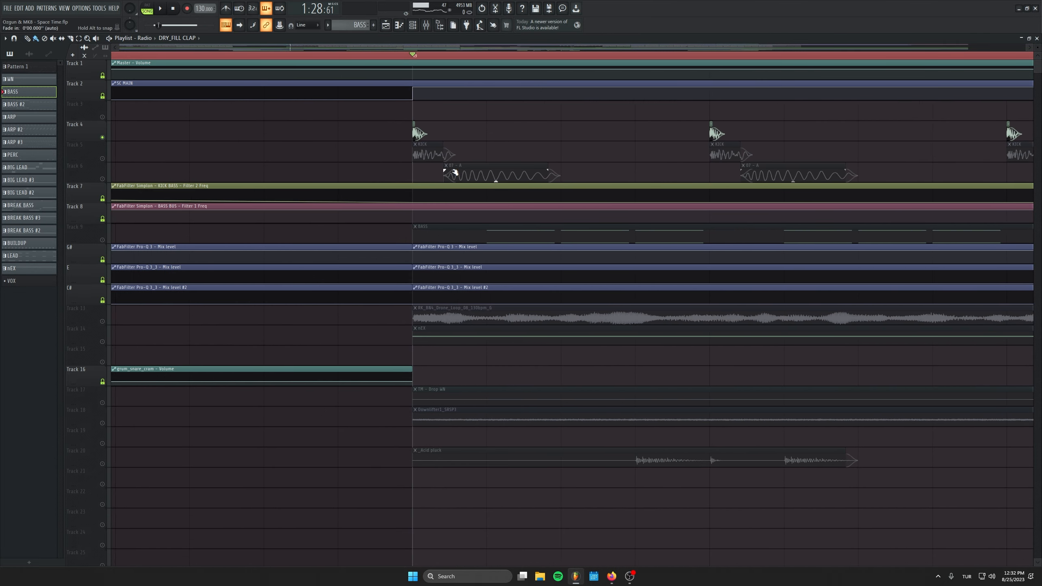
scroll(306, 273, up, 3)
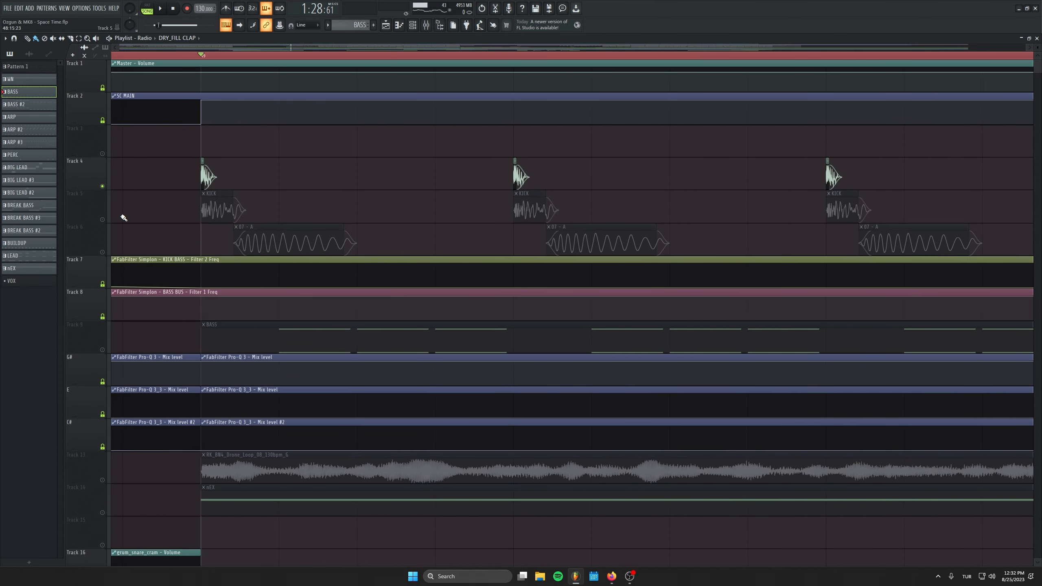
Isolate the KICK clips on Track 5 together with the low tail clips on Track 6 and audition them from bar 49
right_click(103, 220)
click(102, 252)
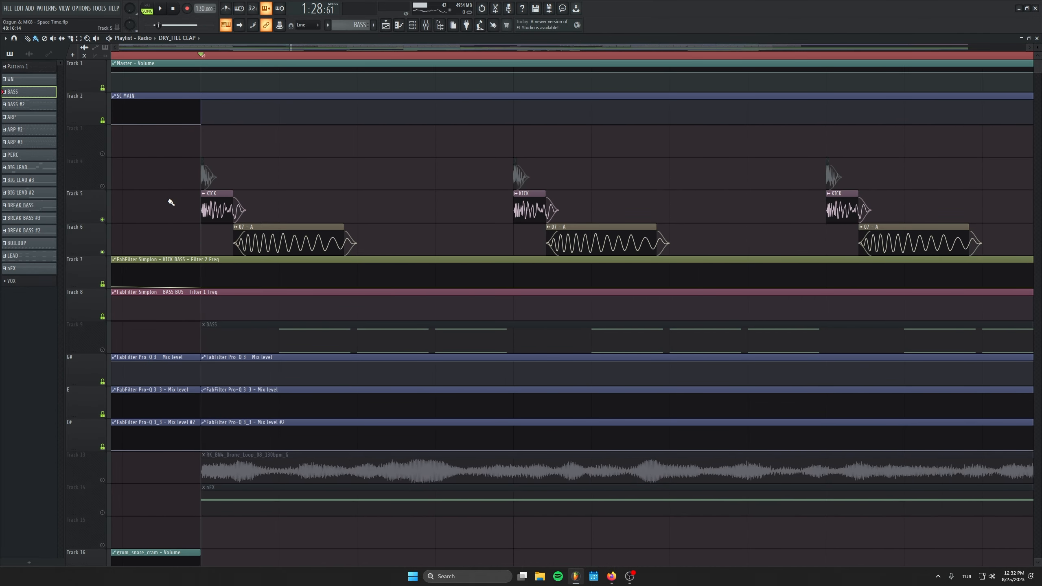
drag(171, 202, 405, 256)
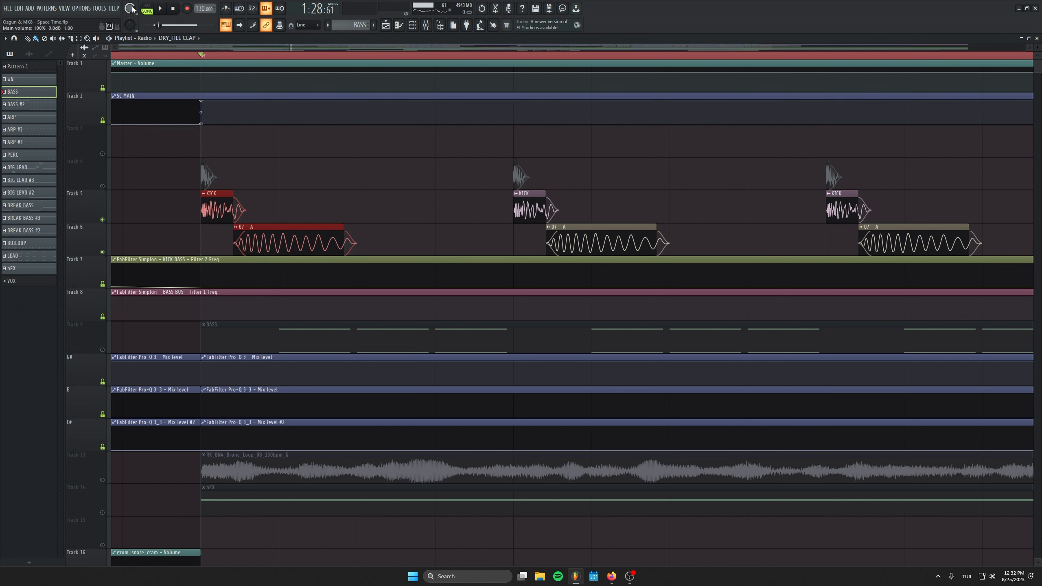
key(space)
ctrl+click(314, 190)
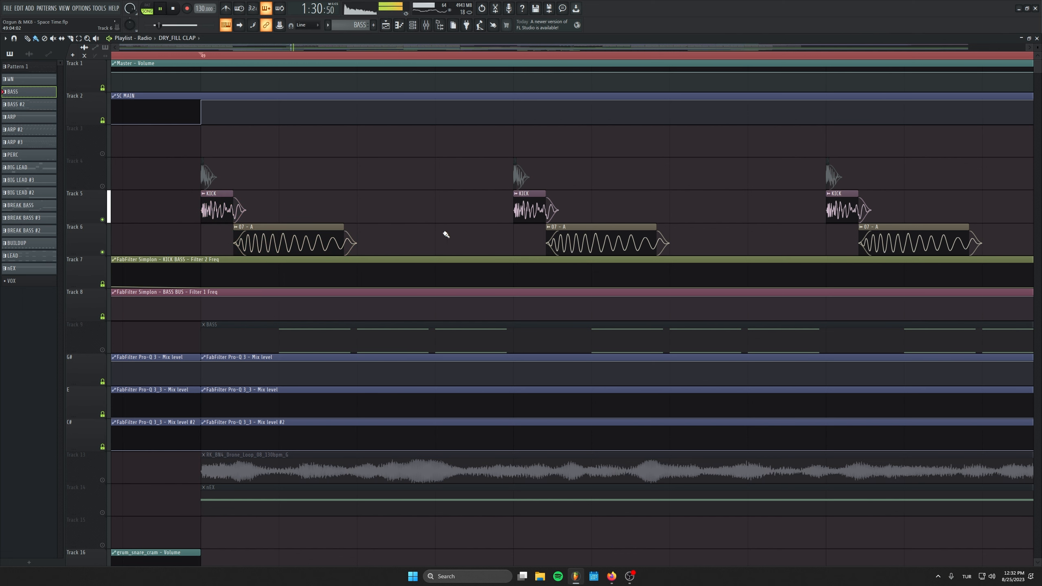
key(space)
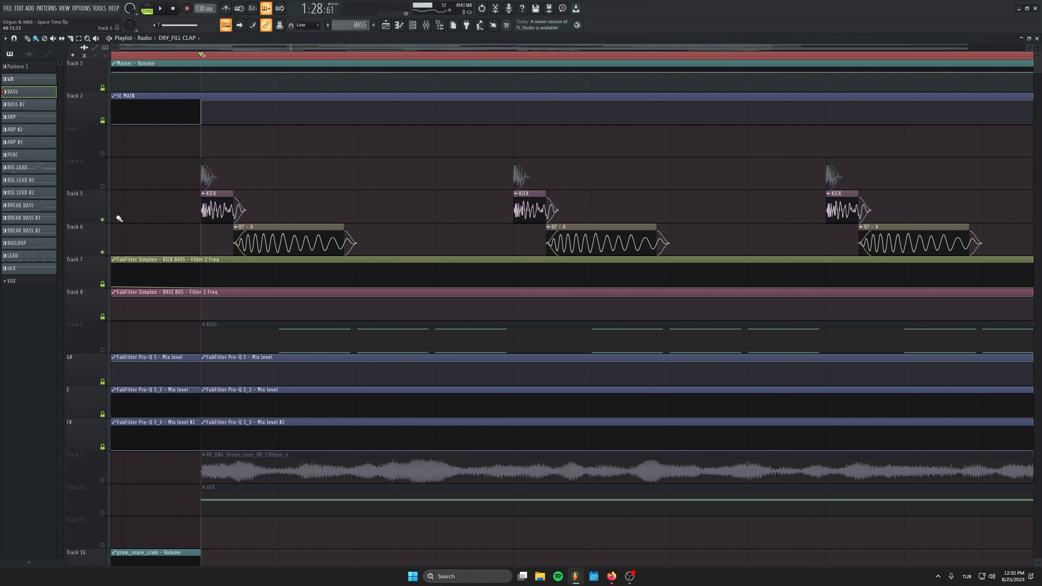
Audition Track 5's KICK clips and Track 6's tail clips separately in solo, and play both layers together
right_click(104, 218)
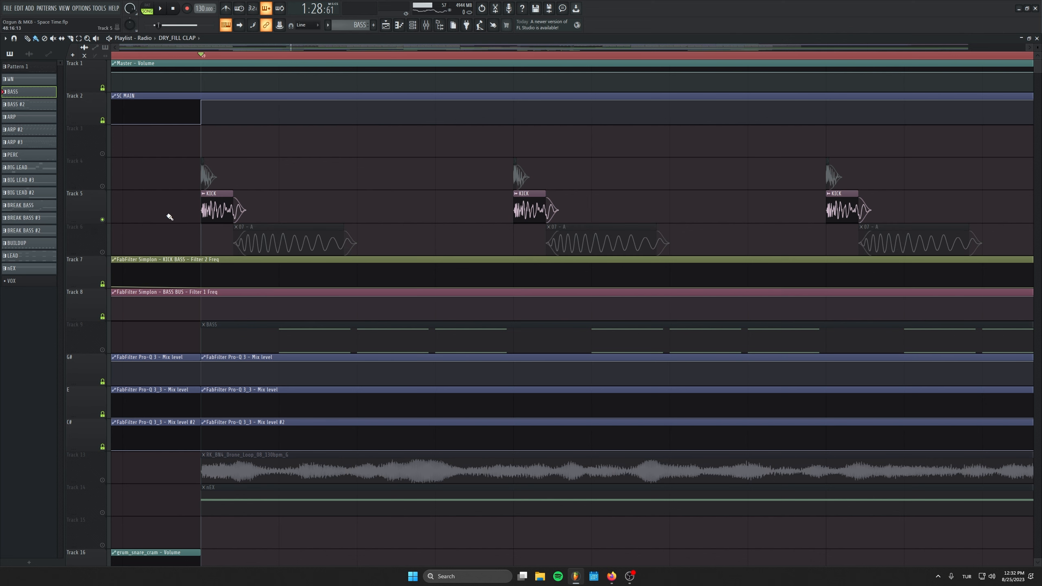
key(space)
right_click(106, 253)
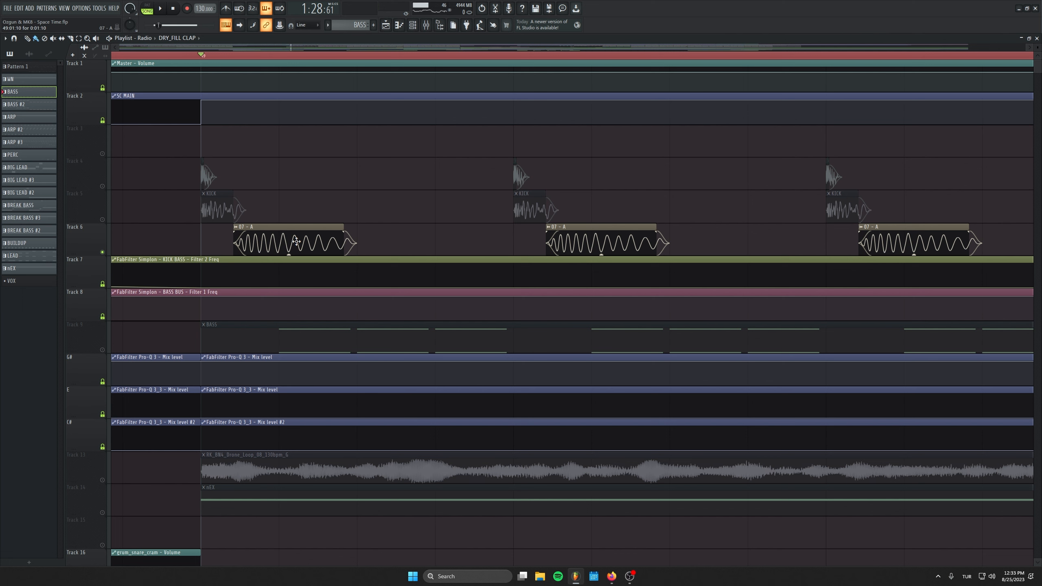
key(space)
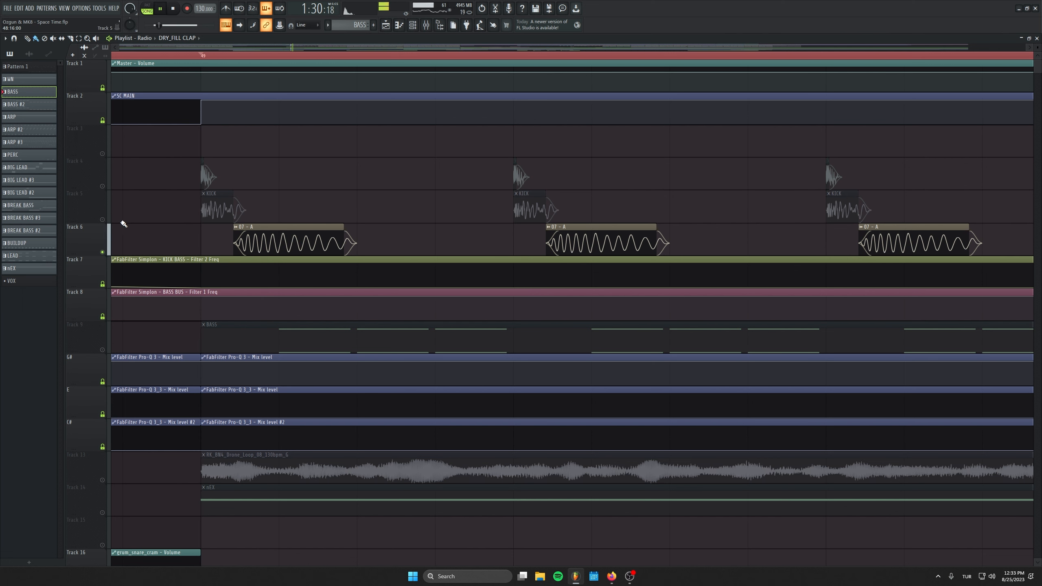
key(space)
click(102, 219)
key(space)
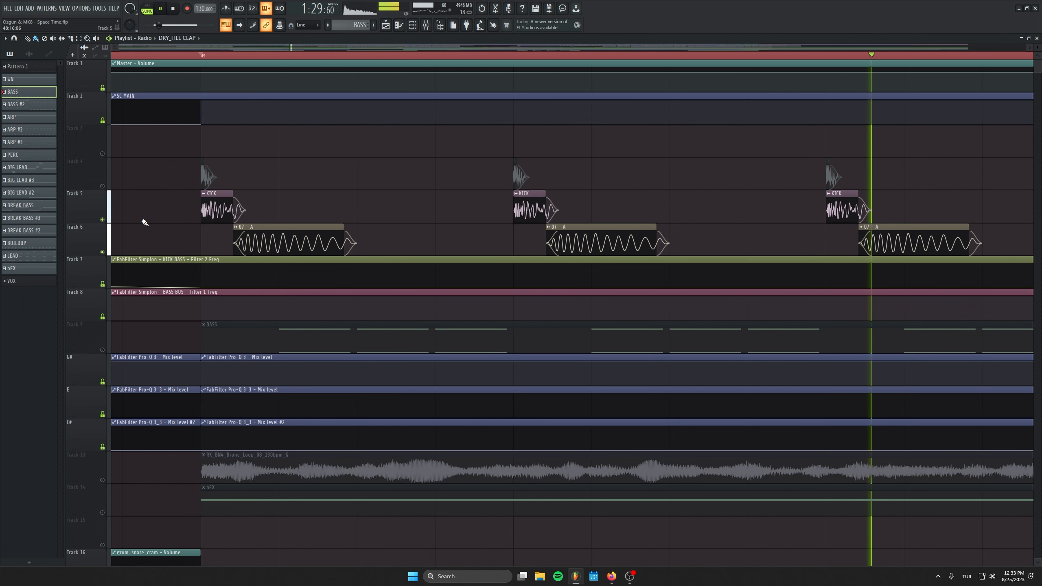
Solo and audition the short kick layer on Track 4, and unmute Tracks 5 and 6 alongside it
right_click(102, 187)
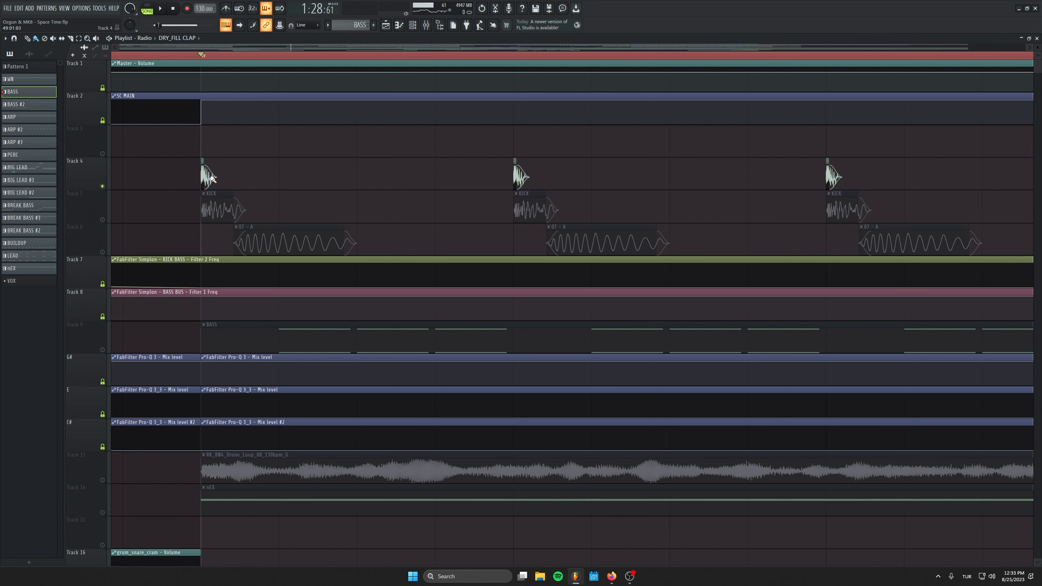
key(space)
key(space)
click(102, 220)
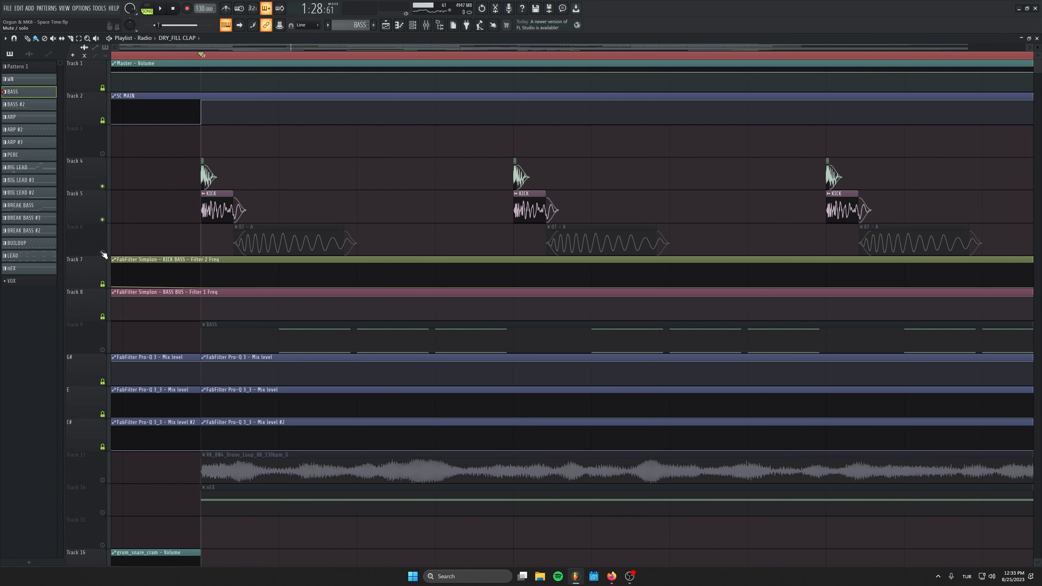
click(102, 252)
Open the mixer and audition the complete layered kick with the KICK GRP track selected
click(427, 25)
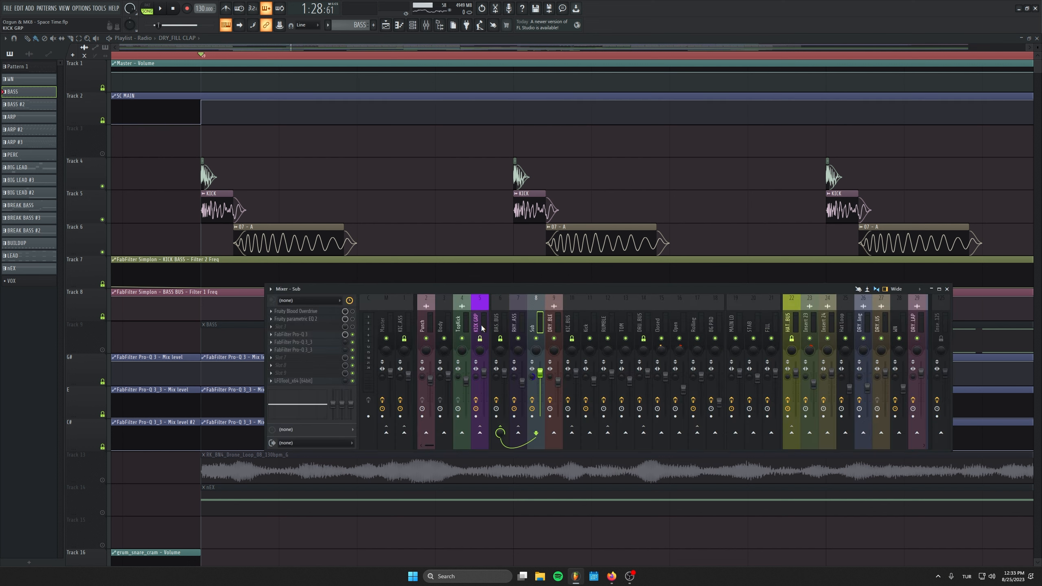
key(space)
click(481, 314)
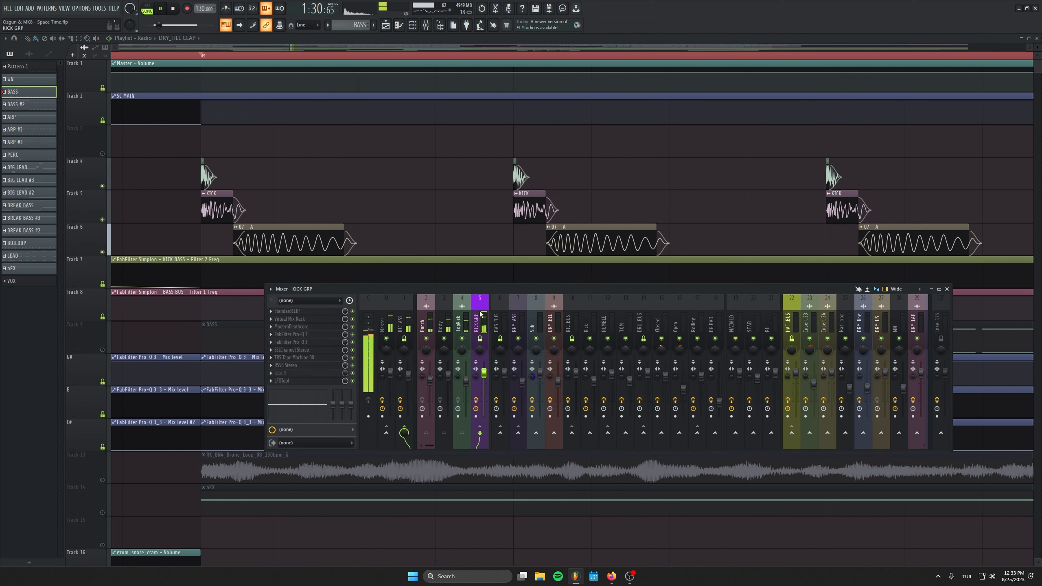
key(space)
Reposition the mixer below the kick clips, reselect KICK GRP after the Punch track and replay the kick
drag(438, 290, 358, 332)
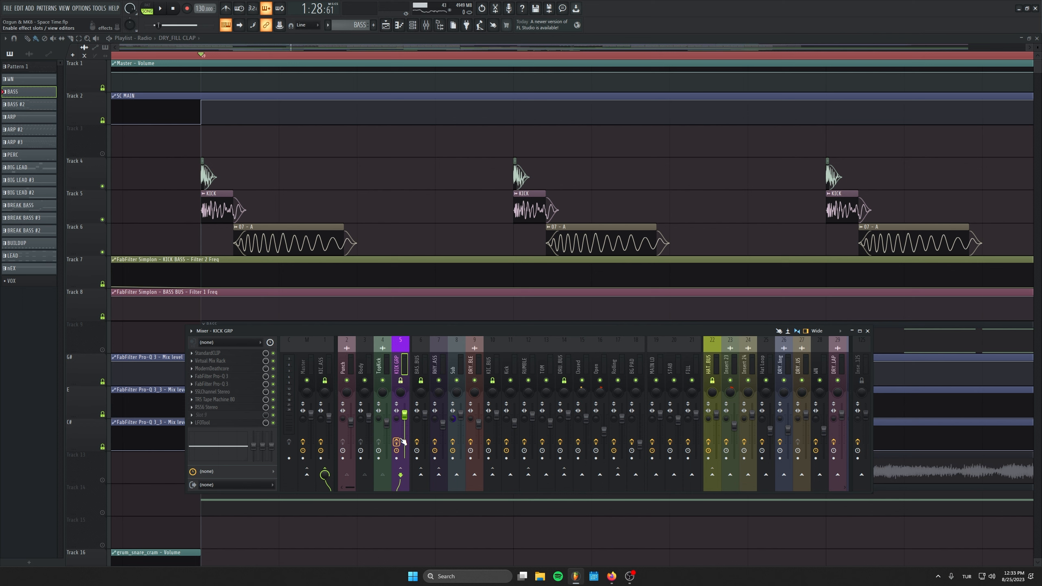
click(347, 353)
click(399, 358)
key(space)
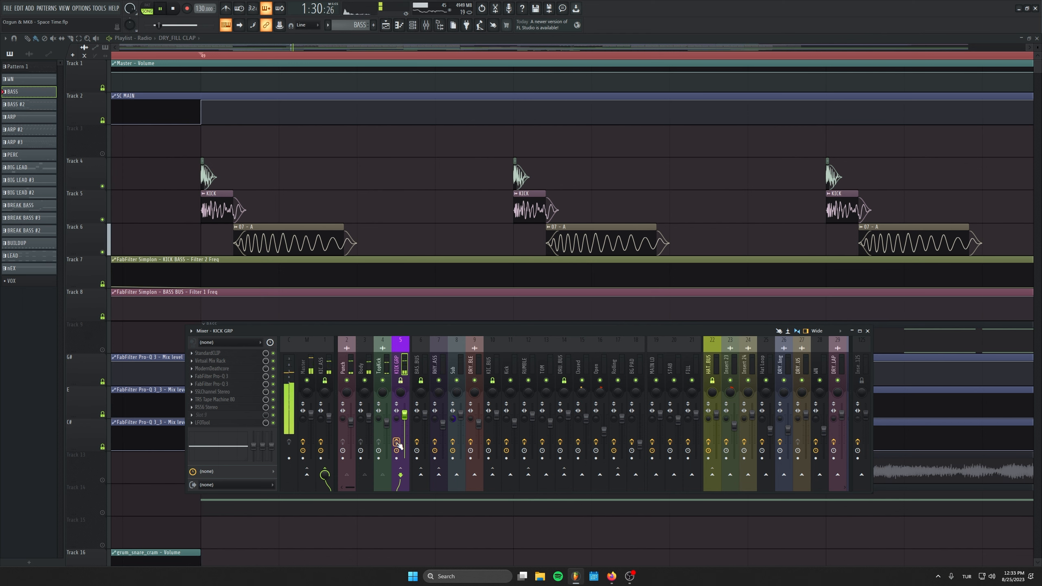
key(space)
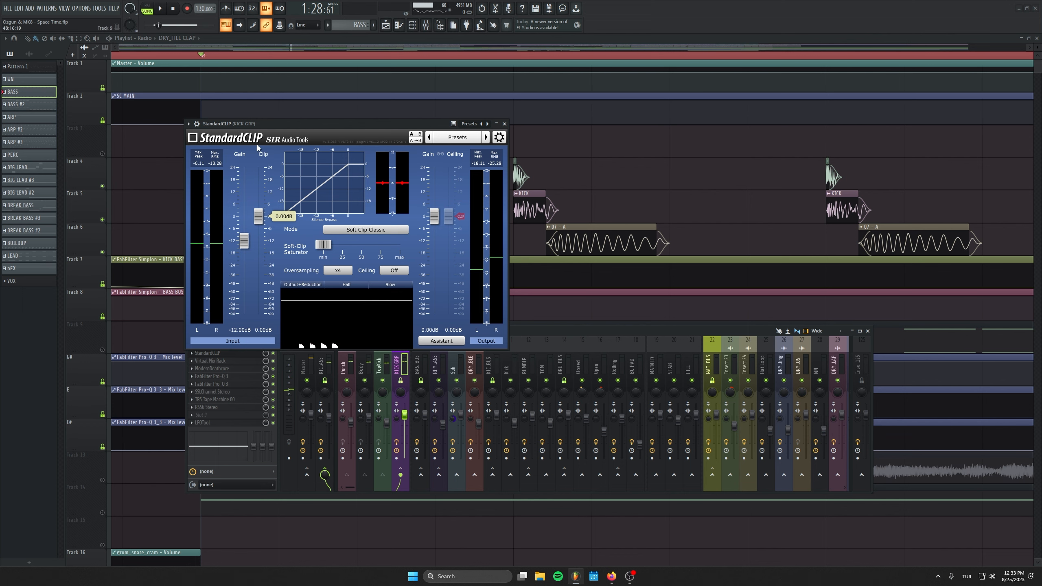
Examine KICK GRP's effects, including ModernDeathcore, both Pro-Q 3 instances, SSLChannel, Tape Machine 80 and RS56, and close the plugin windows and mixer
click(210, 360)
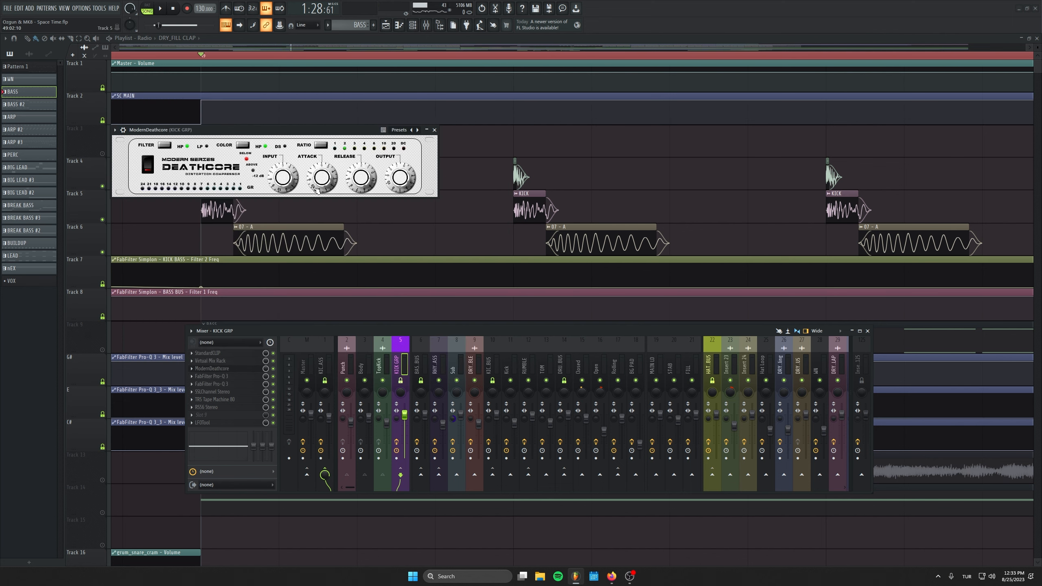
click(222, 377)
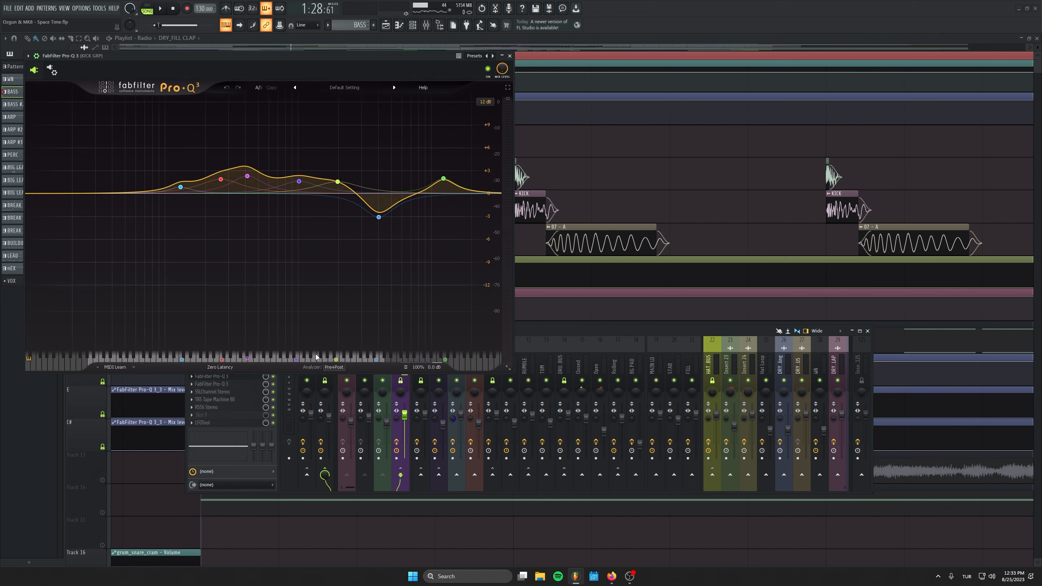
drag(285, 57, 548, 61)
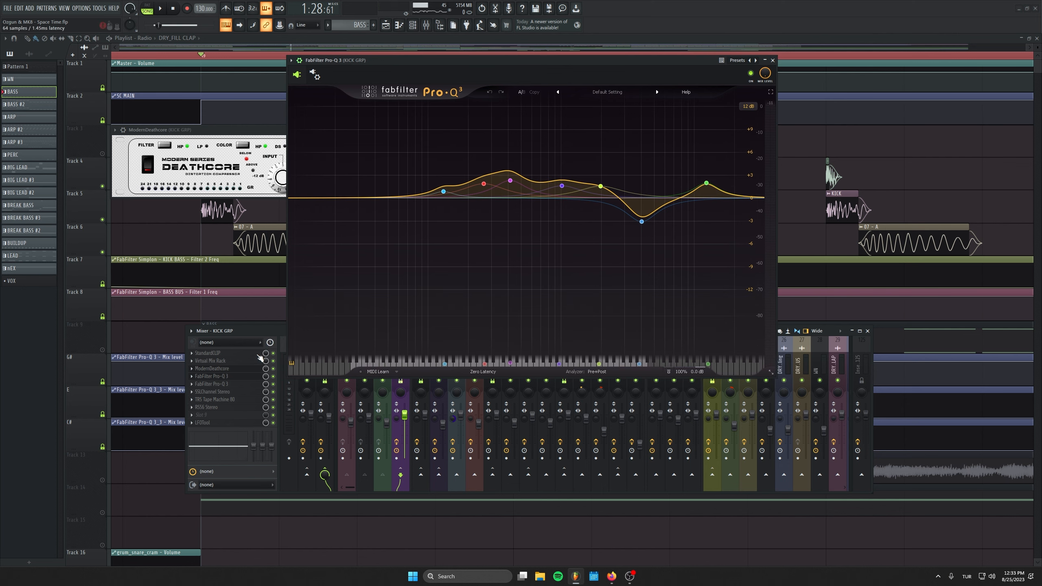
click(240, 385)
drag(476, 116, 681, 68)
click(212, 391)
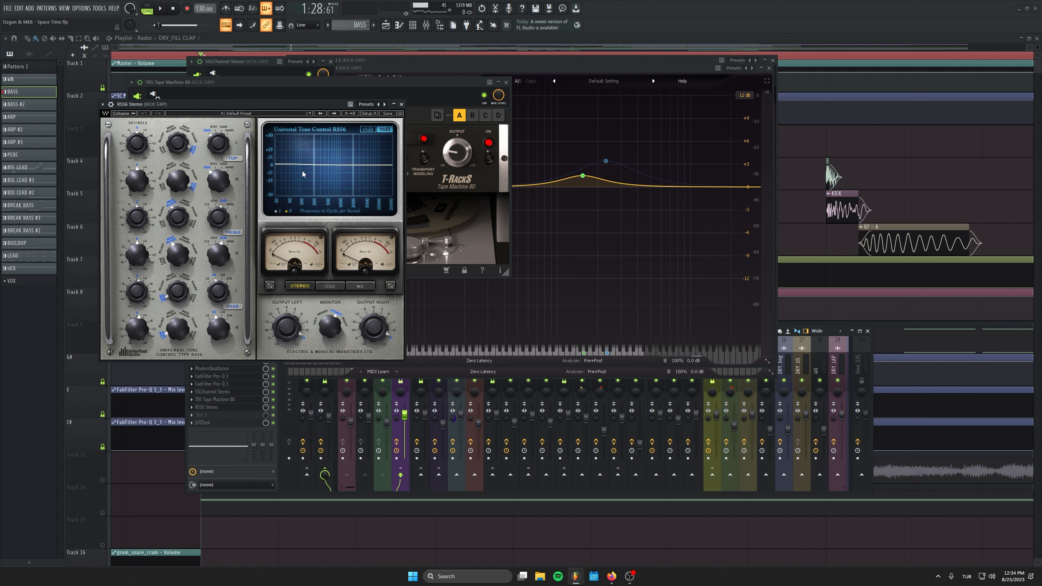
click(401, 105)
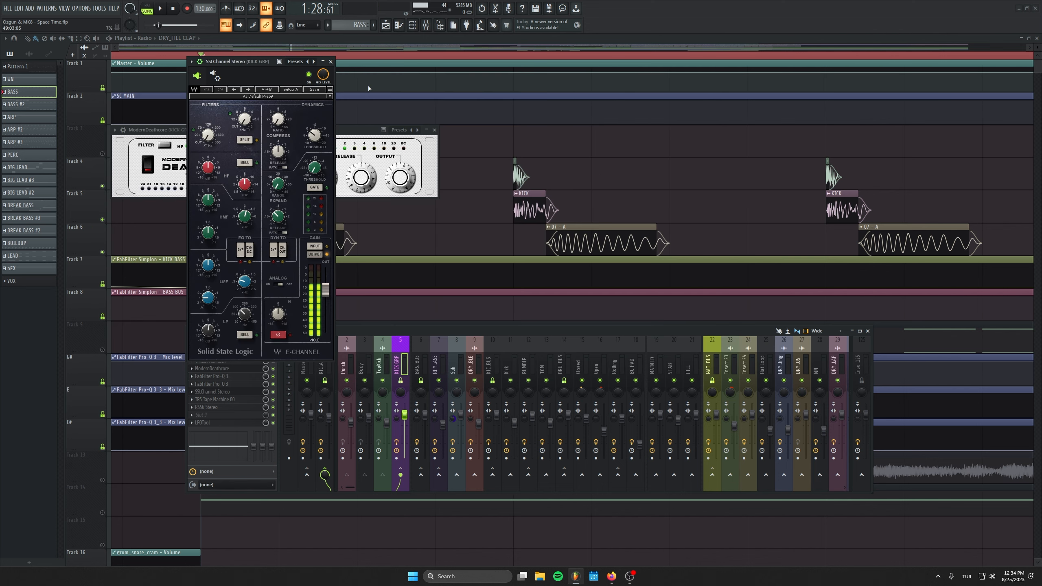
click(330, 61)
click(435, 130)
key(F9)
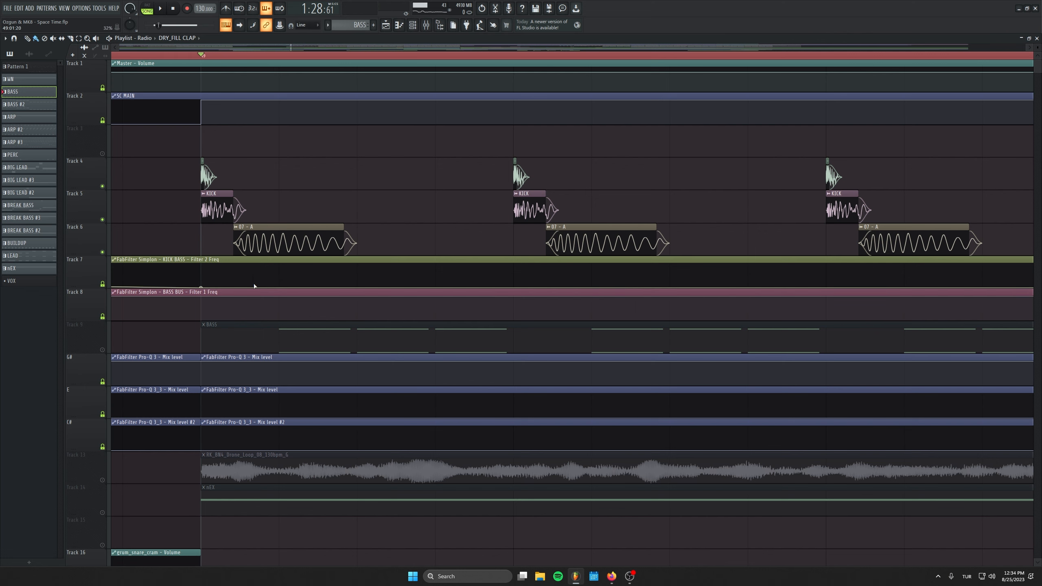
Solo the BASS pattern on Track 9, display the channel rack and audition the bass
right_click(103, 350)
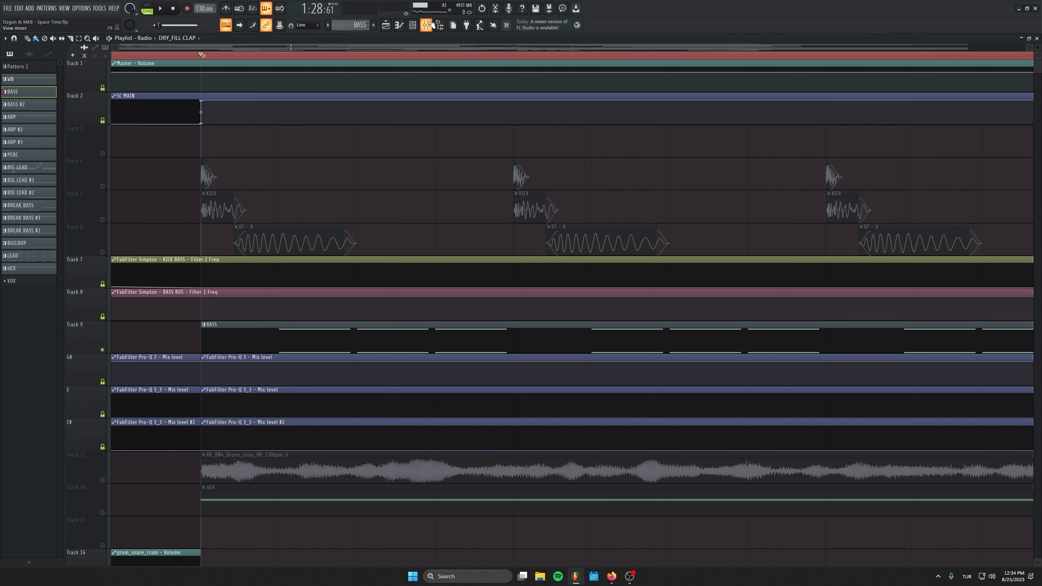
key(space)
click(413, 26)
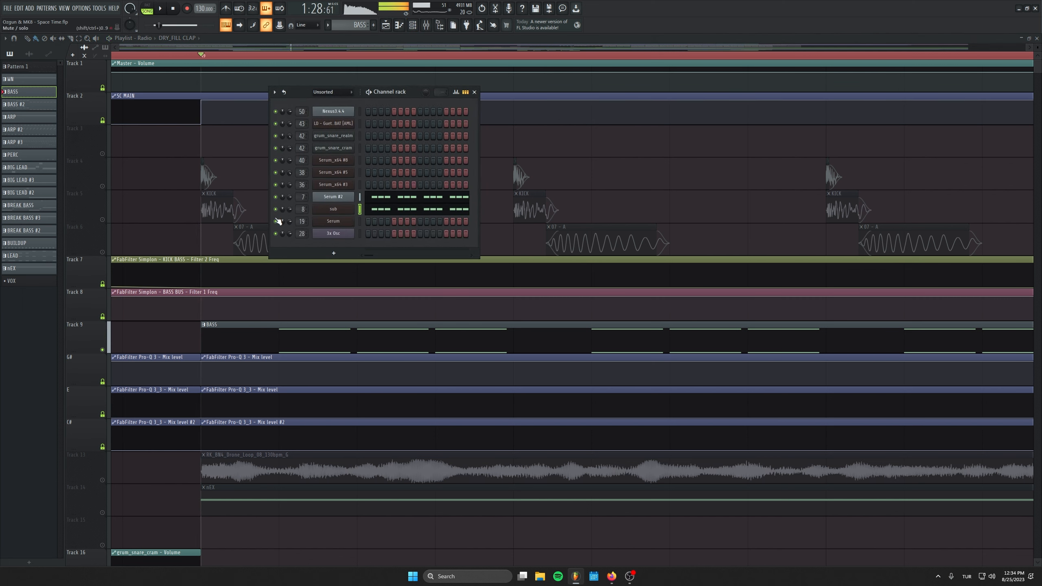
key(space)
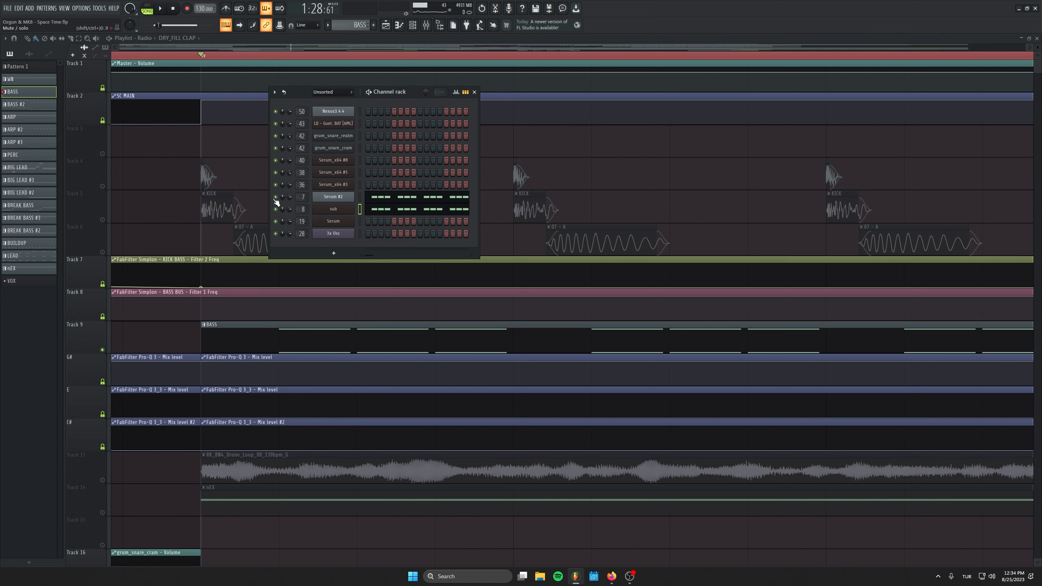
Inspect the sub channel's Serum patch and audition the sub with Serum #2 muted
click(347, 209)
key(space)
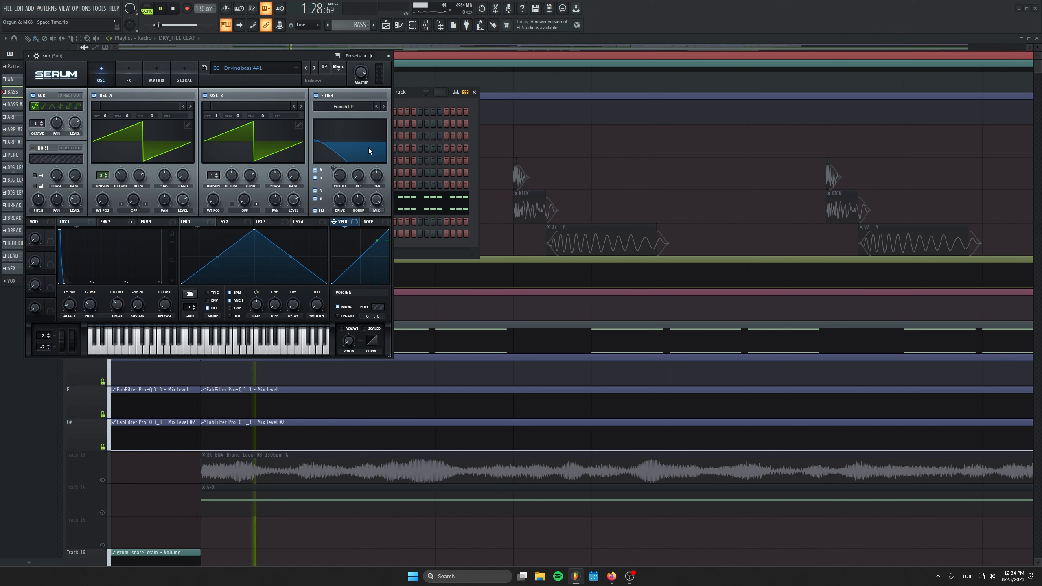
click(388, 56)
key(space)
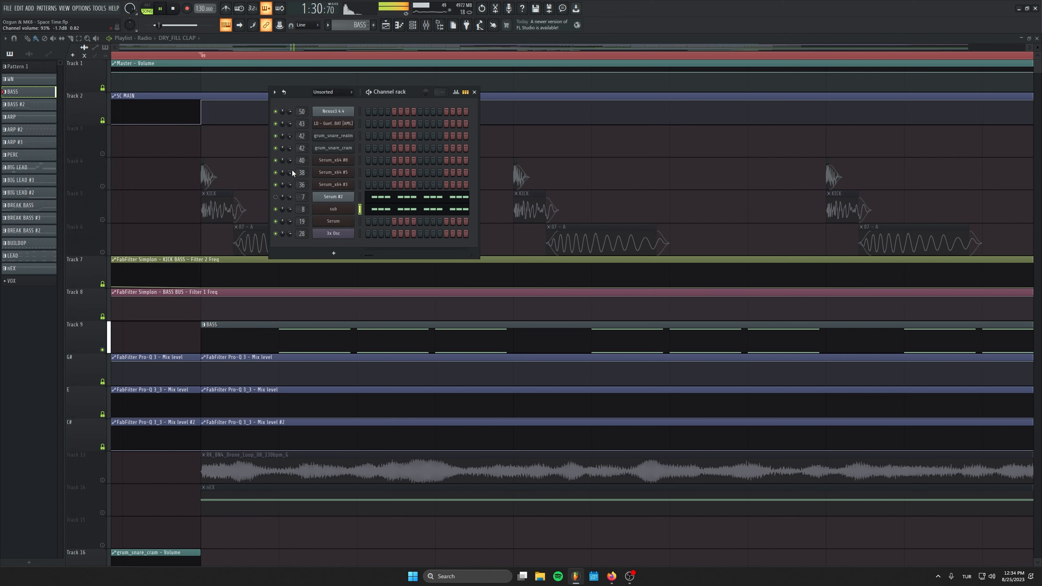
Inspect the Serum #2 top bass patch and audition it with the sub channel muted
click(342, 199)
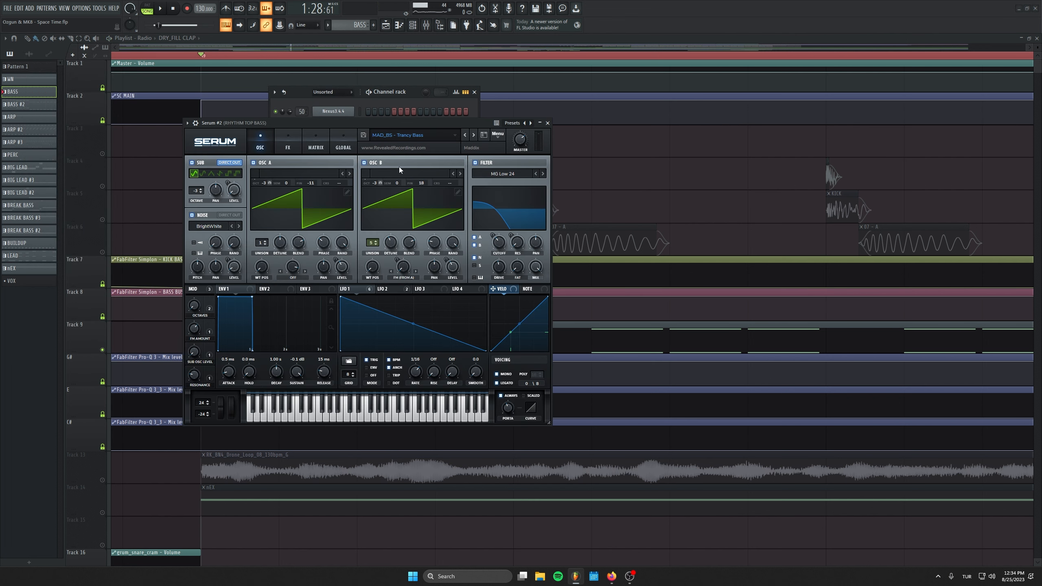
key(space)
click(548, 123)
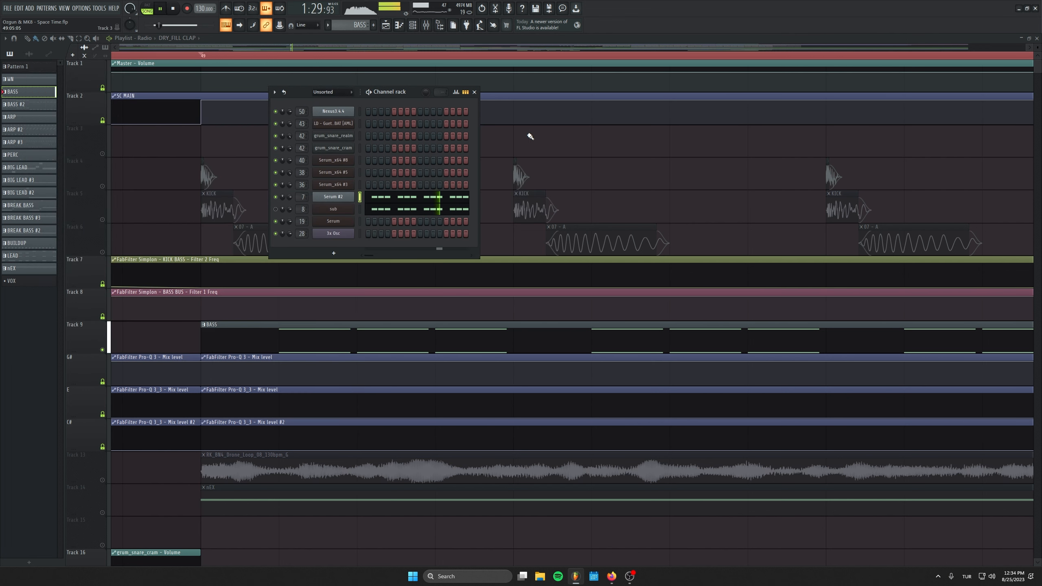
key(space)
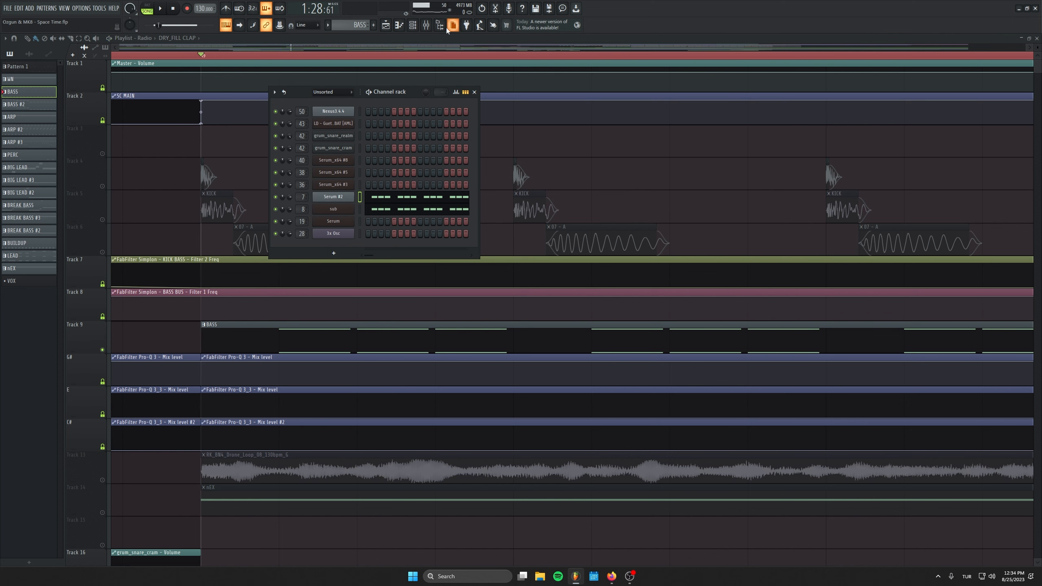
Play both bass layers with the mixer open, examine FabFilter Pro-Q 3 on the Sub track, and select RHYTHM TOP BASS
key(F9)
key(space)
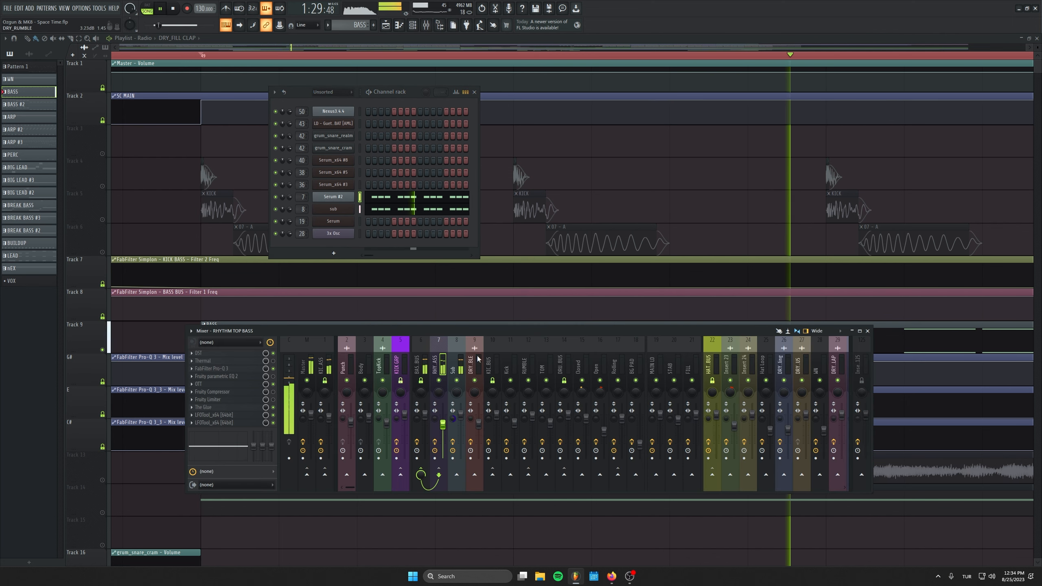
click(456, 363)
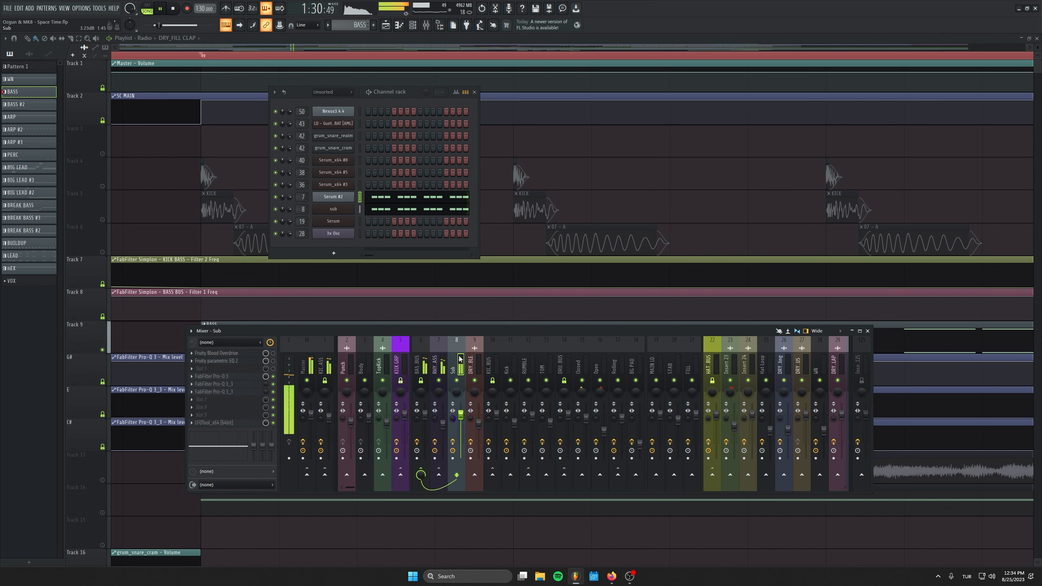
click(218, 377)
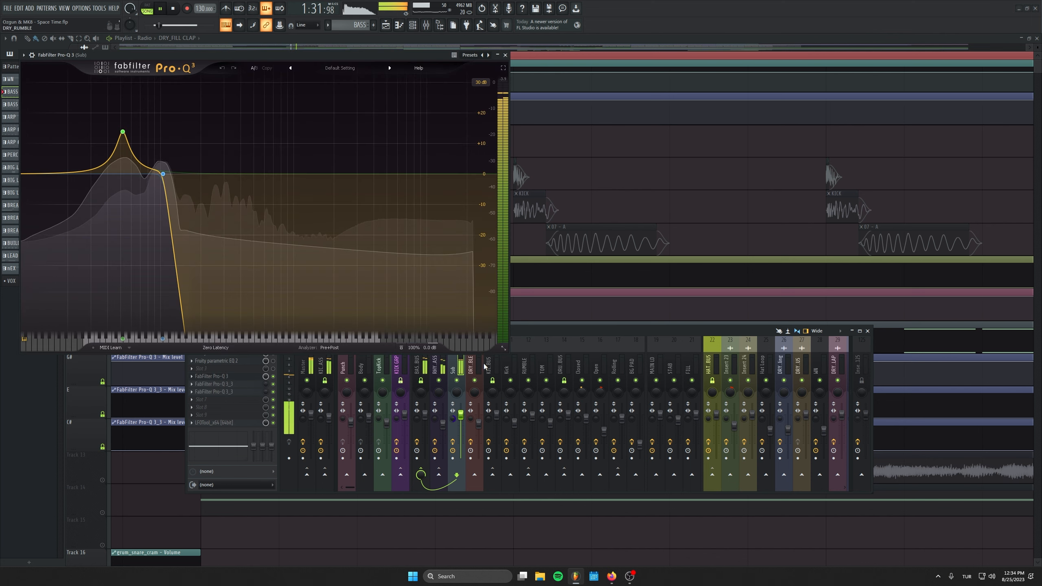
click(505, 55)
click(434, 363)
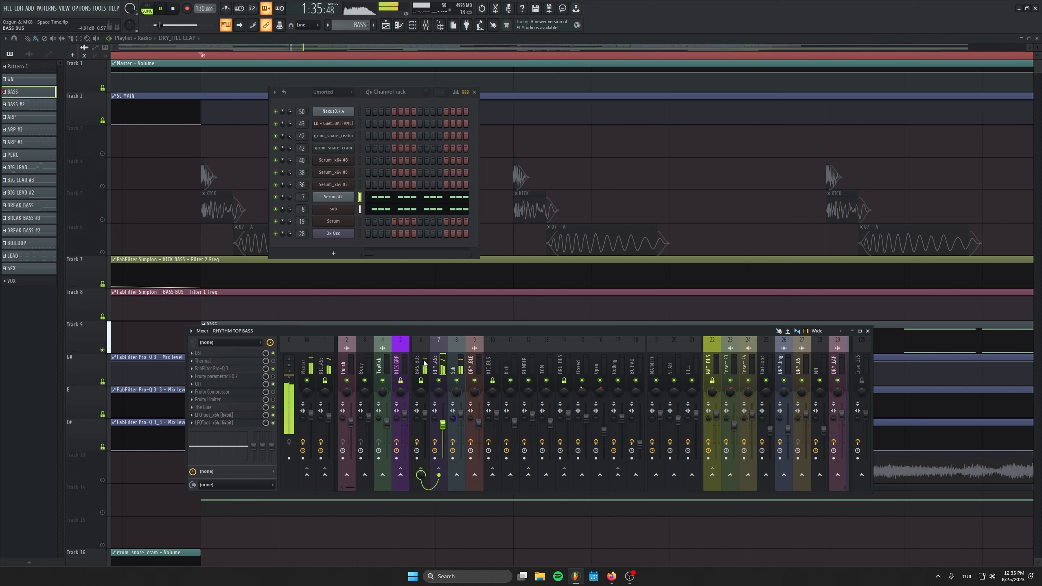
key(space)
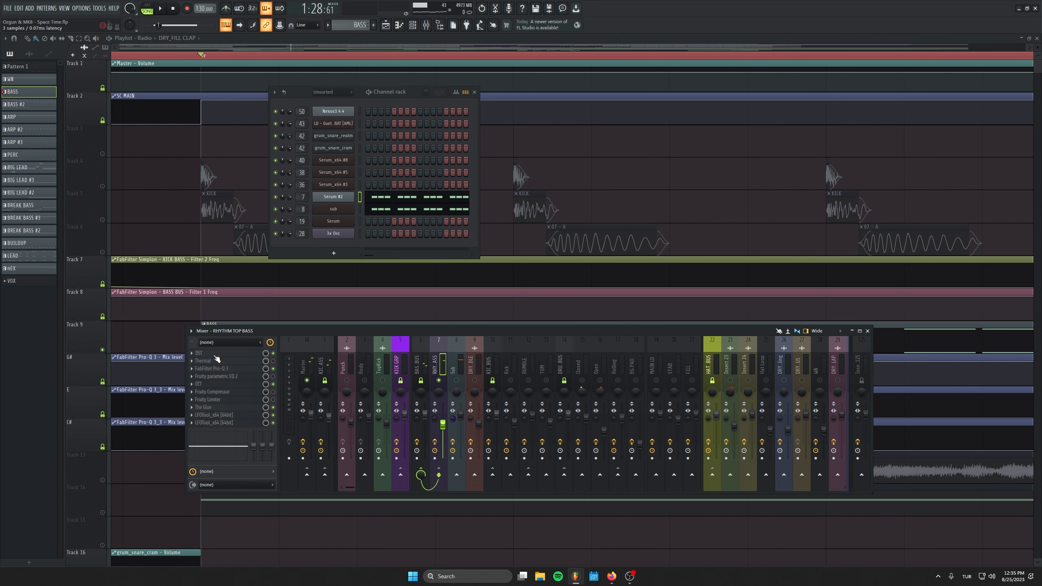
Examine RHYTHM TOP BASS's DST, Pro-Q 3, OTT, The Glue and both LFOTool effects, placing the two LFOTool windows side by side
click(214, 355)
click(217, 370)
mouse_move(435, 176)
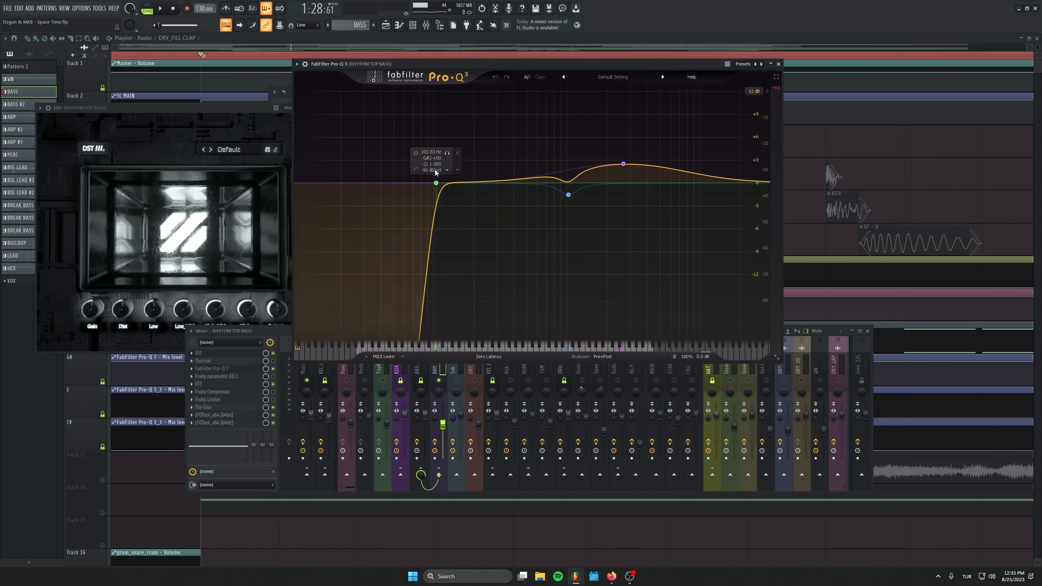
click(225, 385)
click(220, 409)
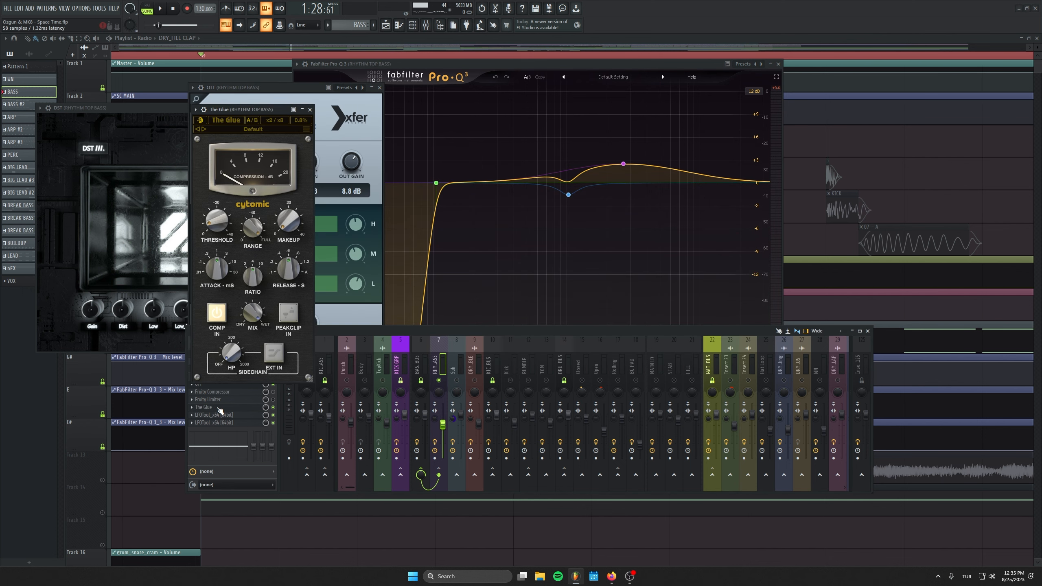
click(230, 423)
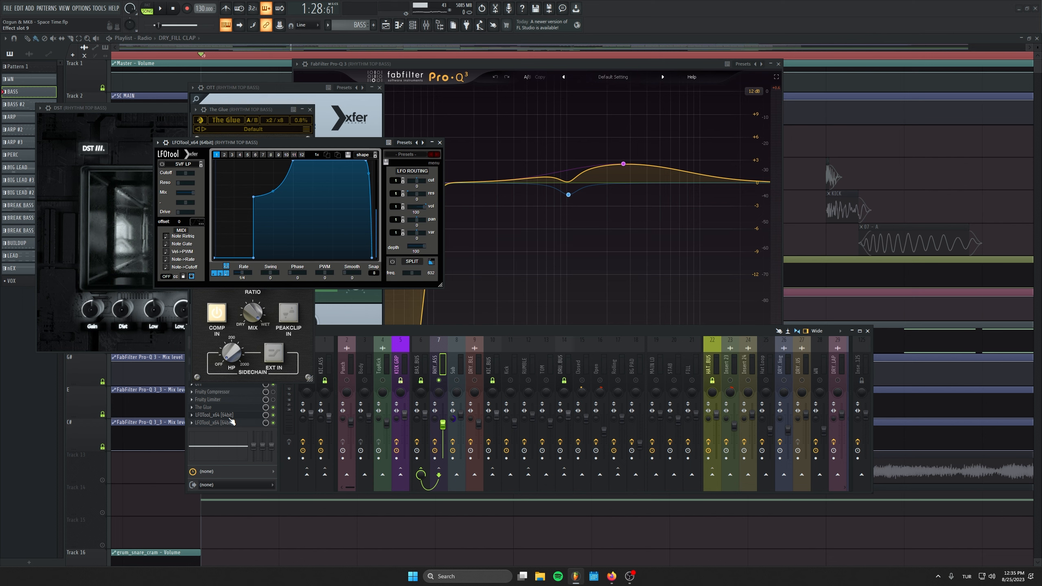
click(229, 425)
drag(119, 138, 527, 144)
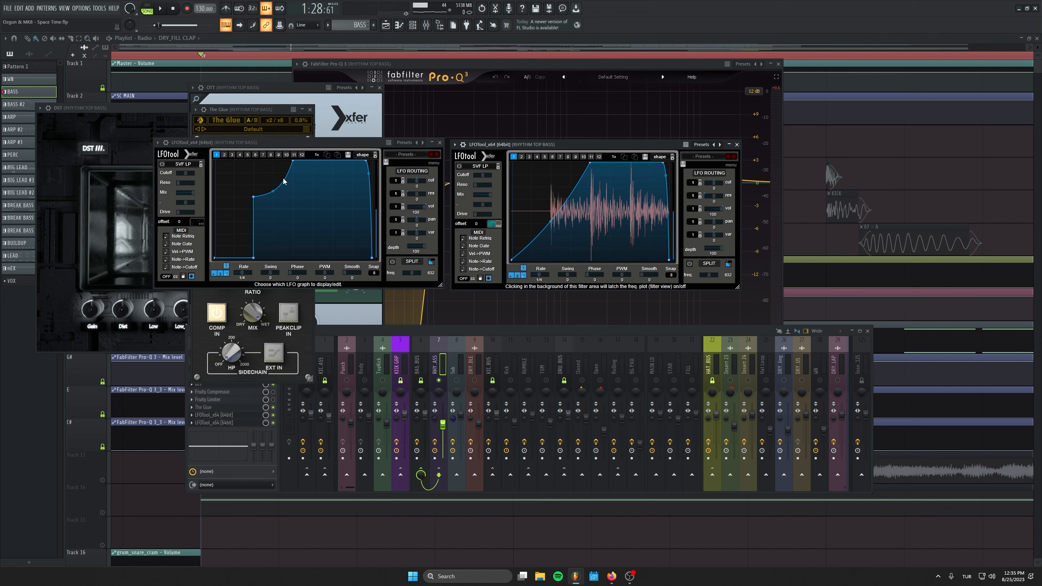
click(441, 142)
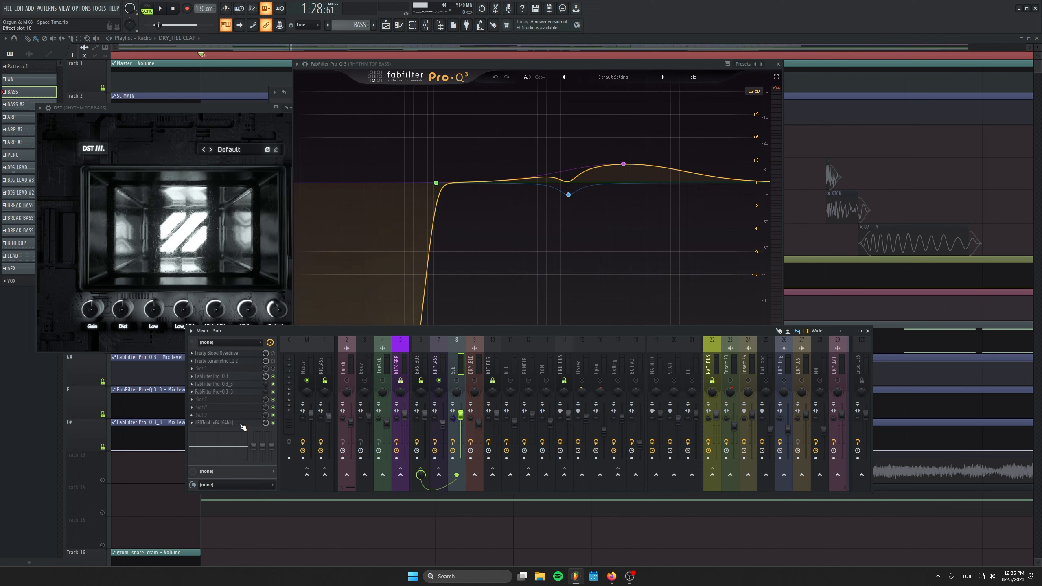
Examine the LFOTool sidechain curve on the Sub track and close the remaining plugin windows
click(242, 424)
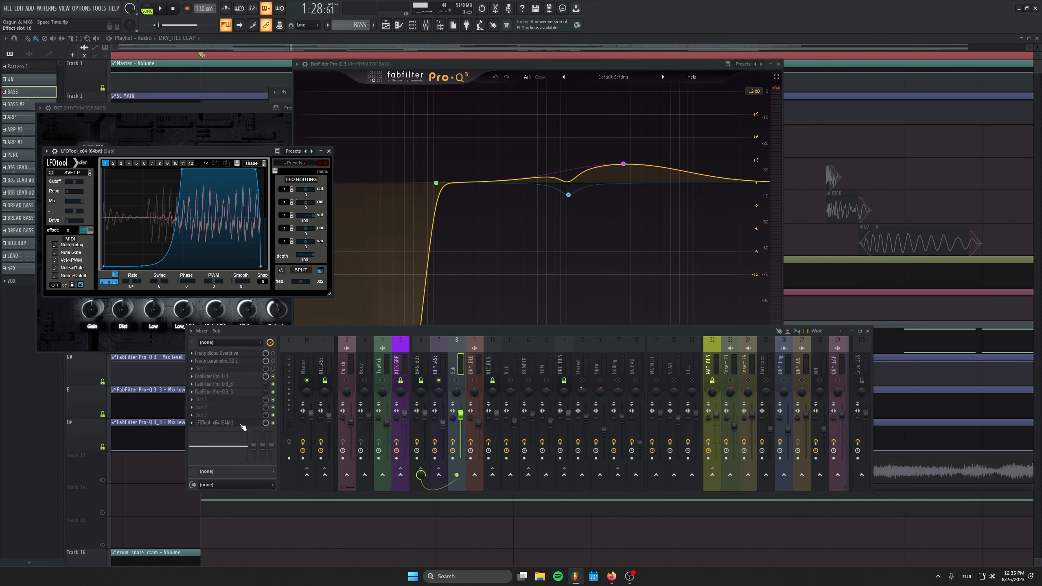
click(778, 64)
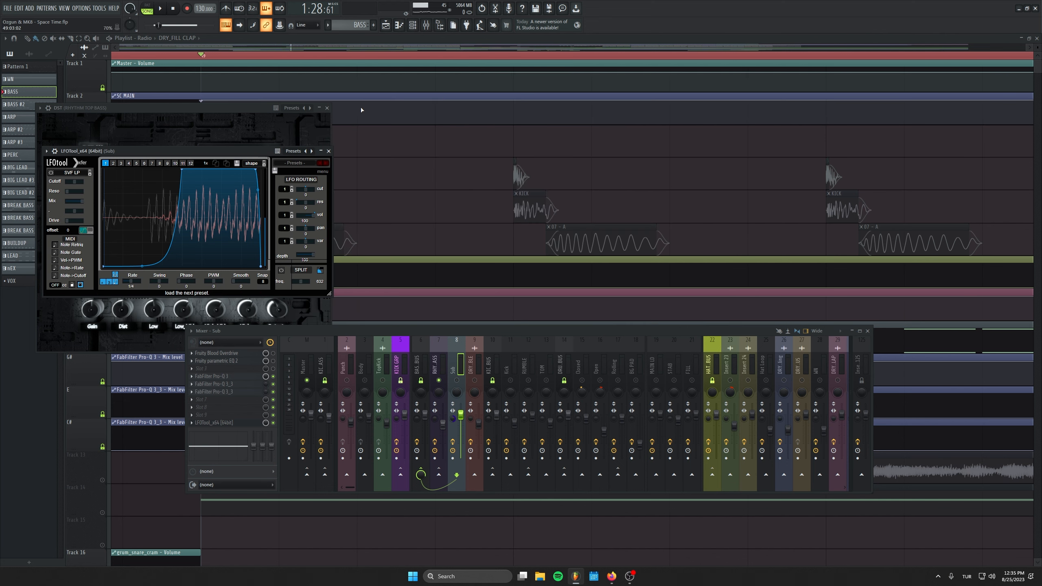
click(328, 151)
click(327, 107)
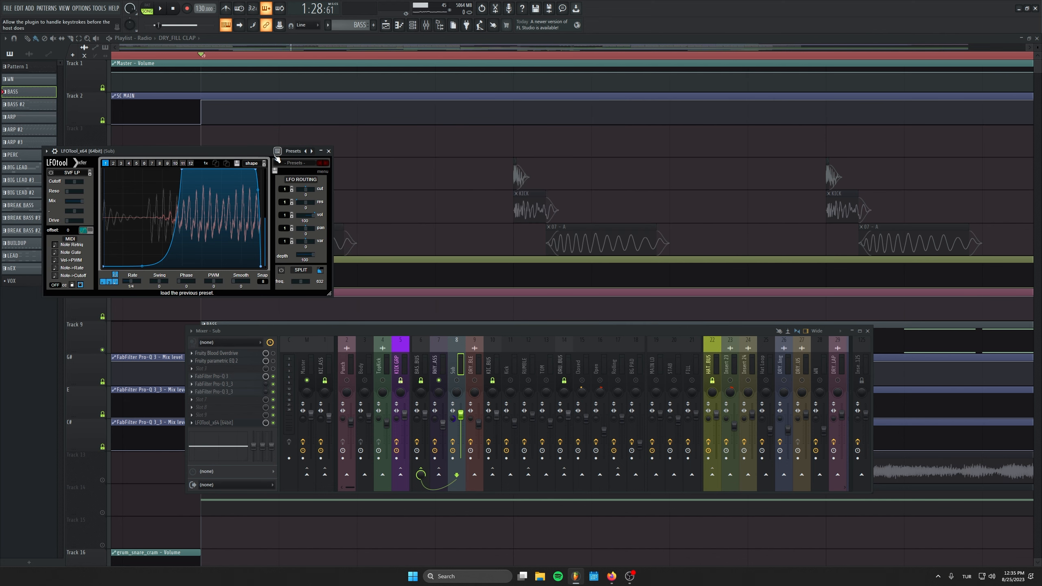
click(328, 150)
Unmute the kick layers on Tracks 4, 5 and 6 and play them together with the bass
click(103, 252)
click(102, 219)
click(102, 186)
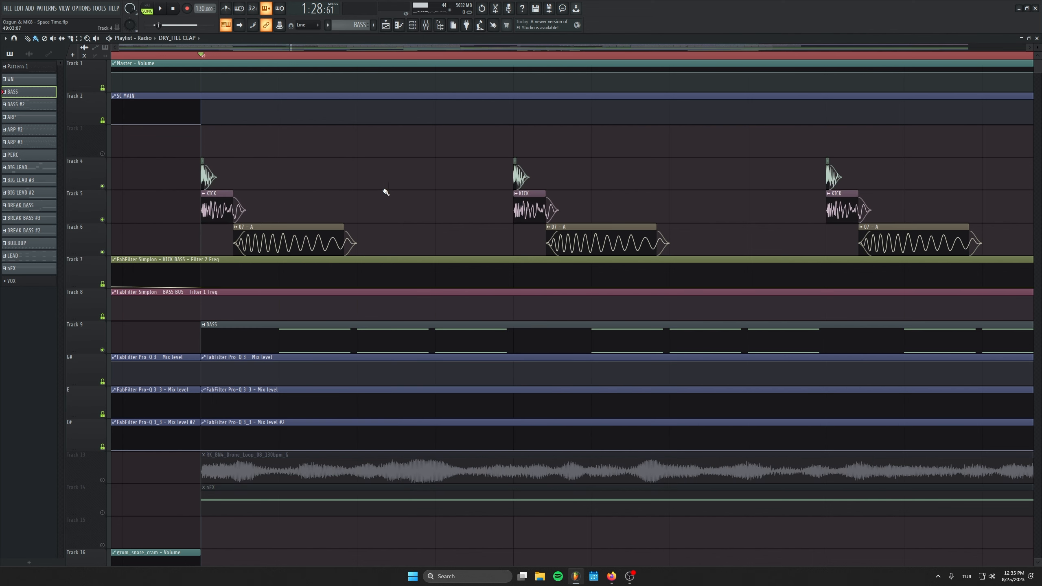
key(space)
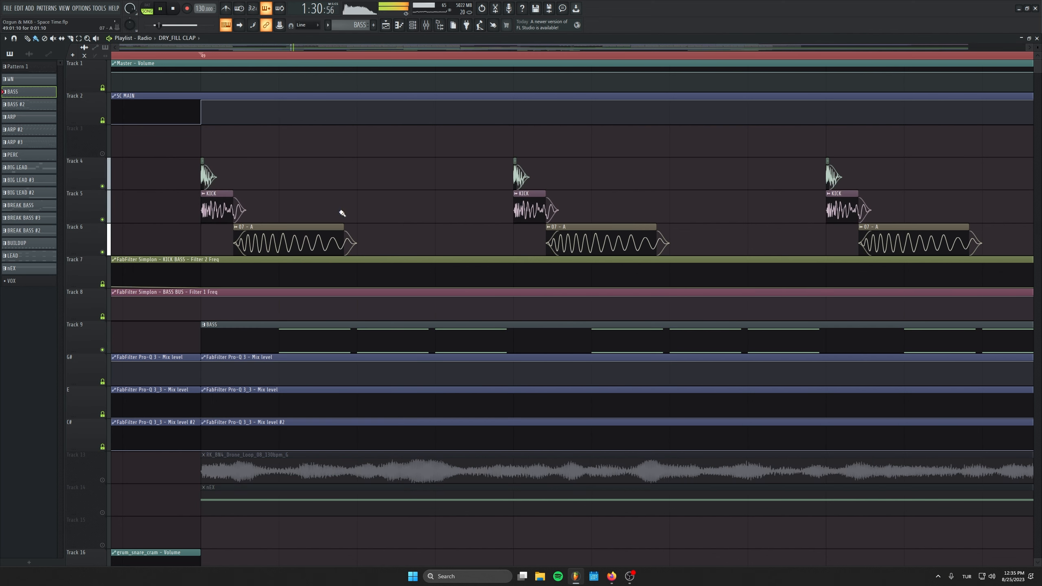
Examine FabFilter Pro-MB on the KICK BASS mixer track during playback, and close the plugin window and mixer
key(F9)
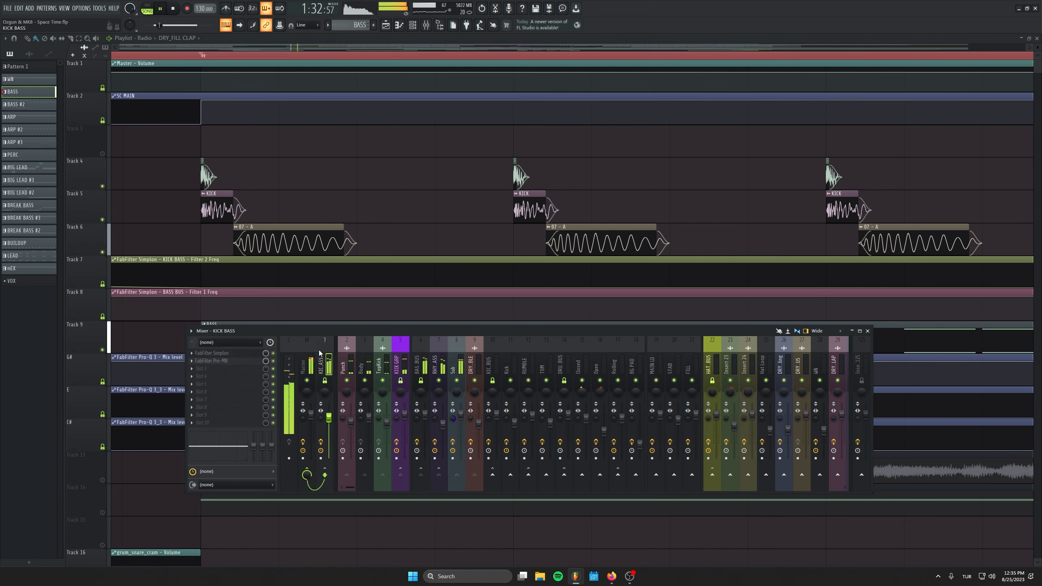
click(242, 361)
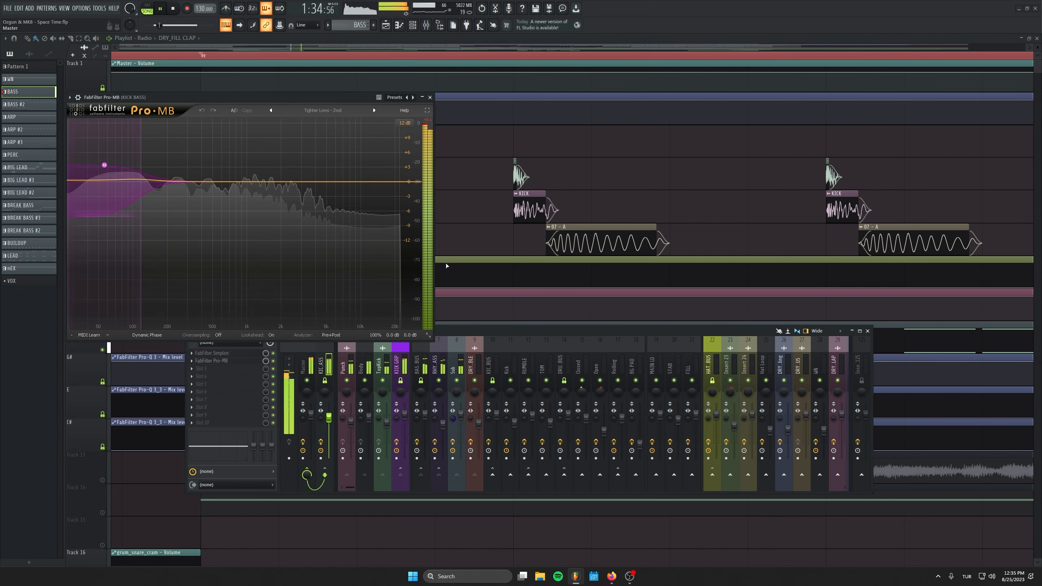
drag(226, 97, 359, 117)
key(space)
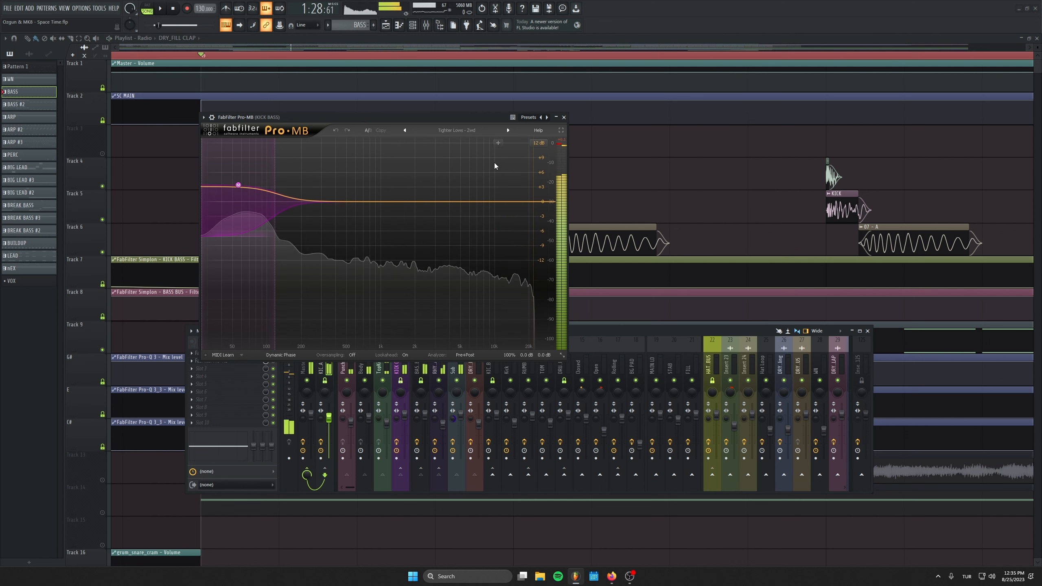
drag(588, 333, 582, 375)
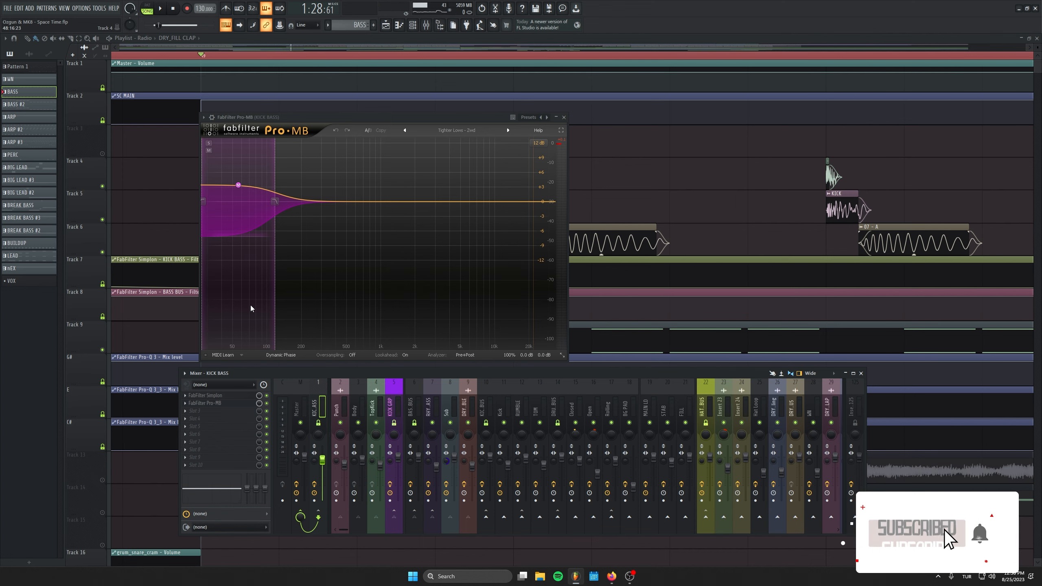
click(564, 117)
key(F9)
Solo the Acid pluck clips on Track 20 and unmute the Acid stab clips on Track 21
scroll(491, 323, down, 10)
scroll(491, 323, up, 5)
drag(532, 431, 396, 363)
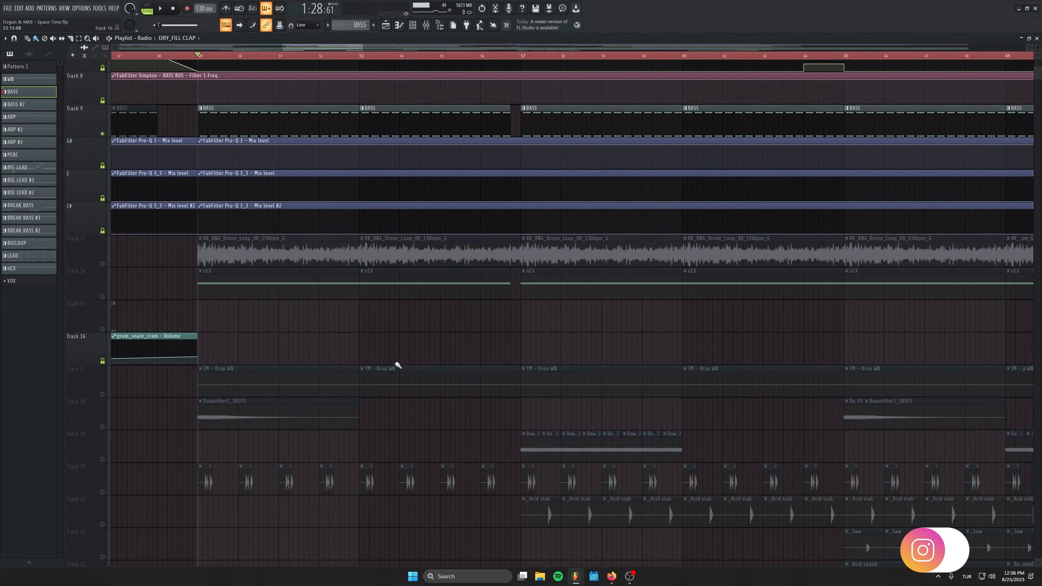
scroll(395, 363, down, 2)
scroll(240, 325, down, 3)
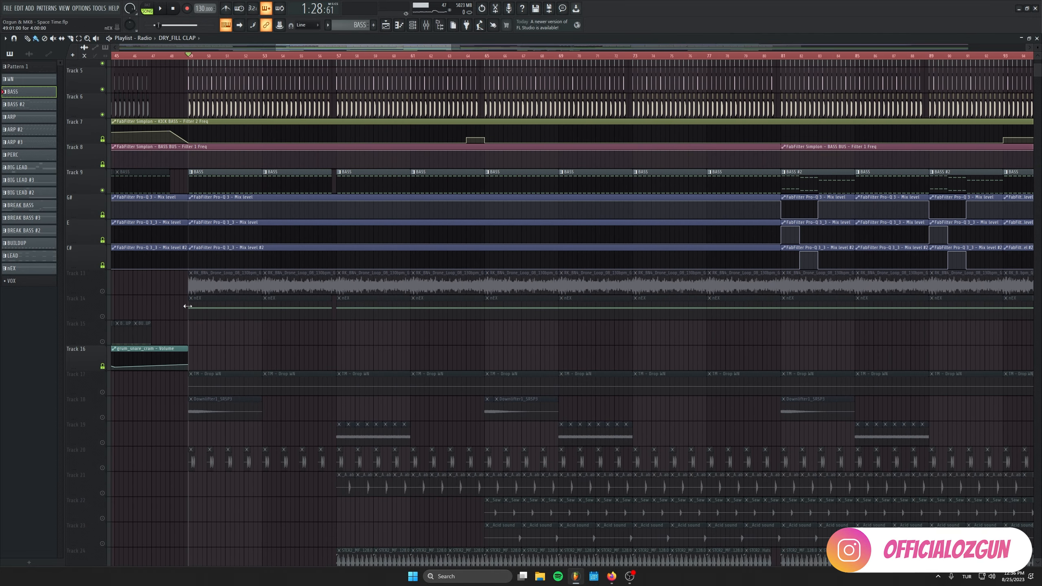
click(103, 468)
scroll(106, 452, down, 5)
click(102, 332)
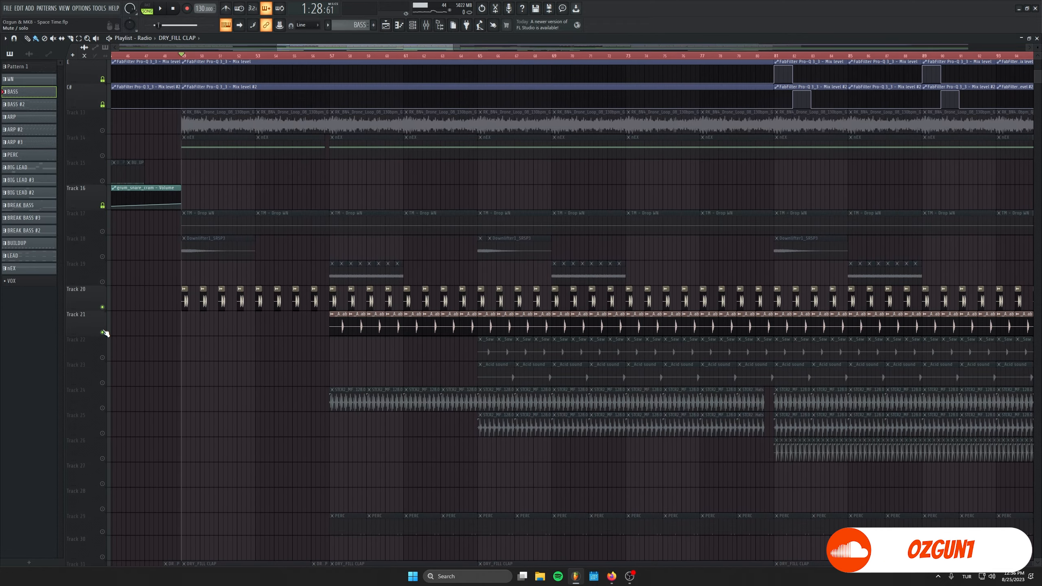
Move the playback start to bar 65 and audition the Acid pluck and Acid stab together
click(477, 55)
drag(147, 302, 459, 334)
scroll(551, 372, up, 5)
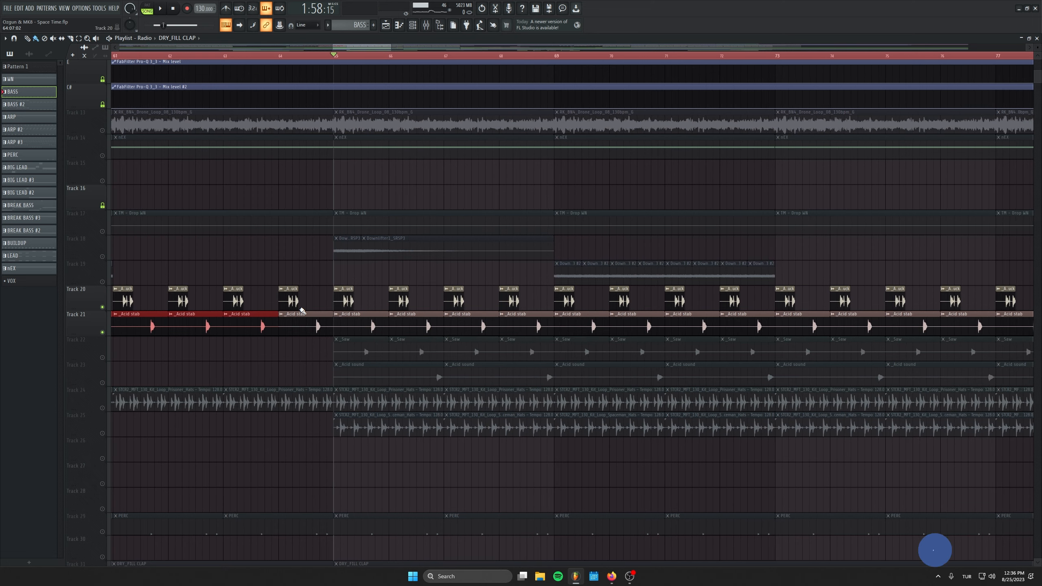
key(space)
scroll(164, 357, up, 4)
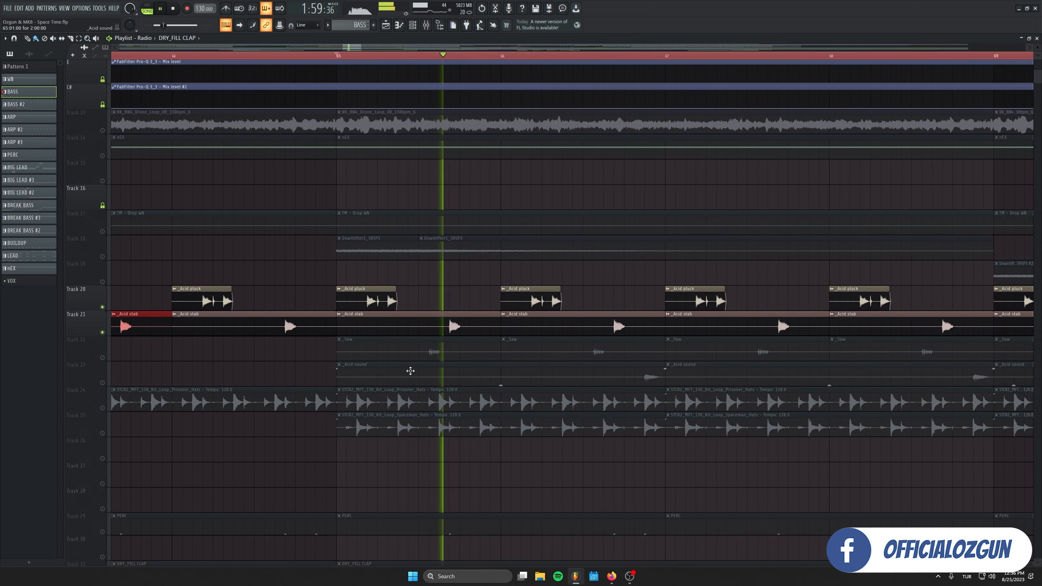
Add the Saw on Track 22 and the Acid sound on Track 23 to the audition by unmuting both tracks
click(103, 358)
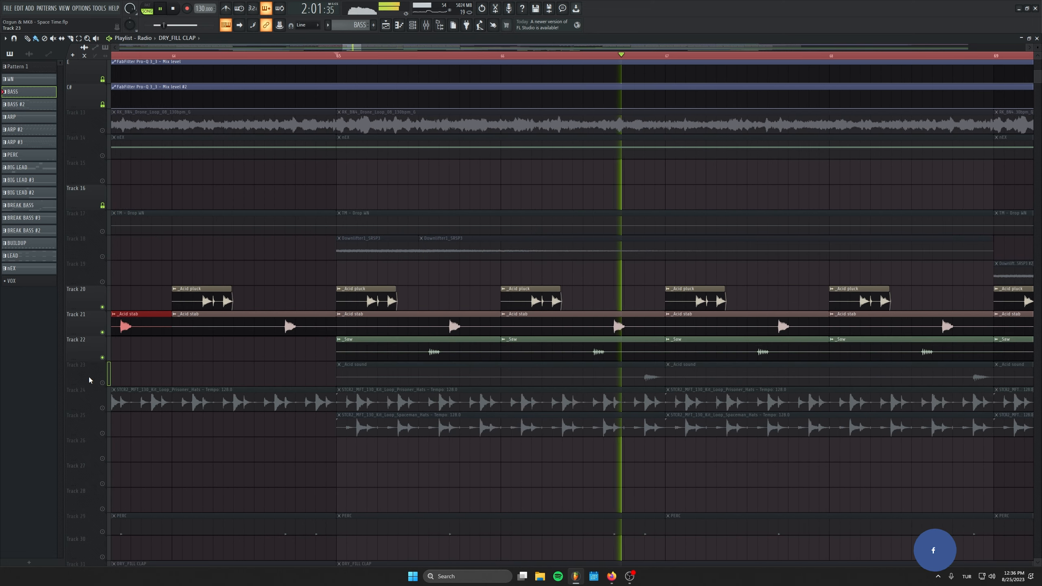
click(103, 383)
drag(807, 413, 408, 406)
scroll(569, 417, up, 4)
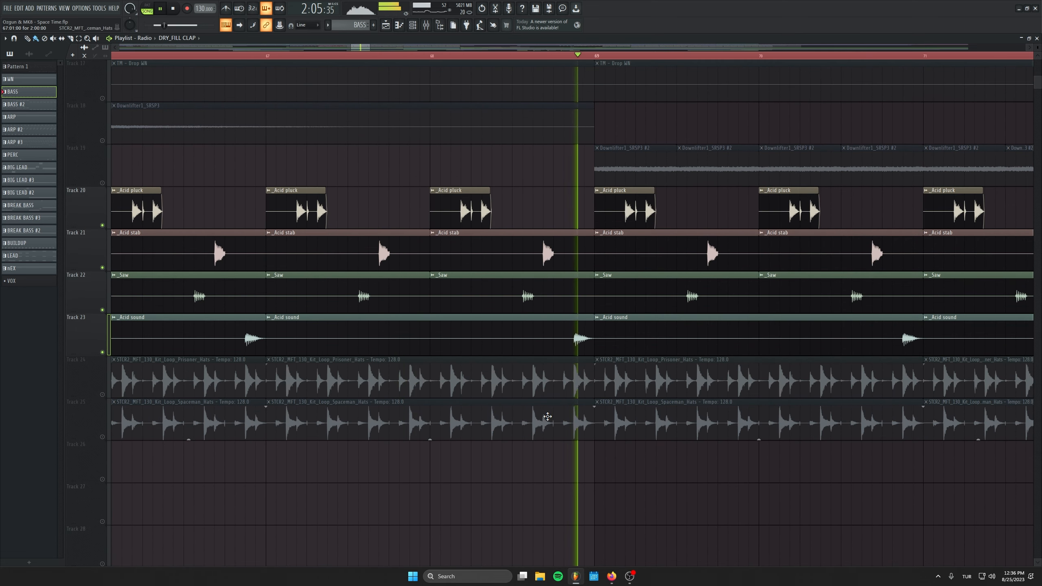
scroll(545, 417, up, 1)
scroll(546, 416, up, 11)
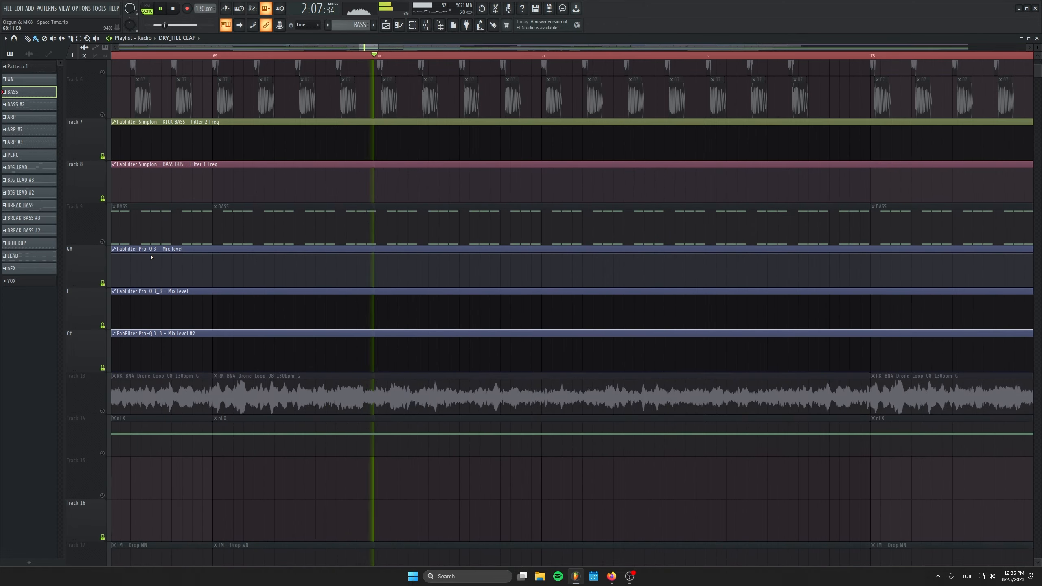
Unmute the BASS patterns on Track 9 and audition them with the acid and saw layers
click(102, 244)
scroll(102, 214, up, 3)
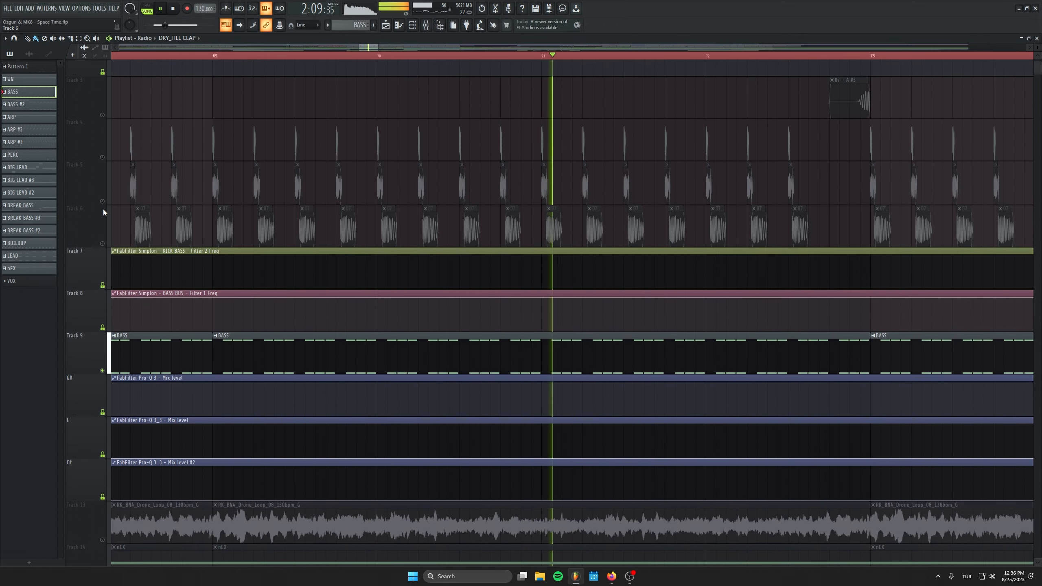
scroll(342, 366, down, 4)
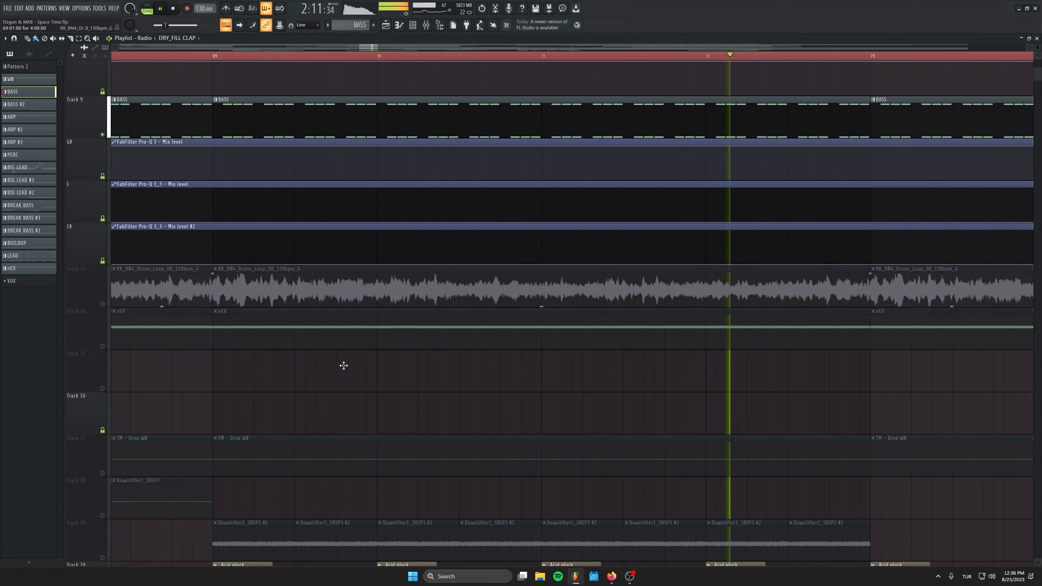
scroll(603, 160, down, 7)
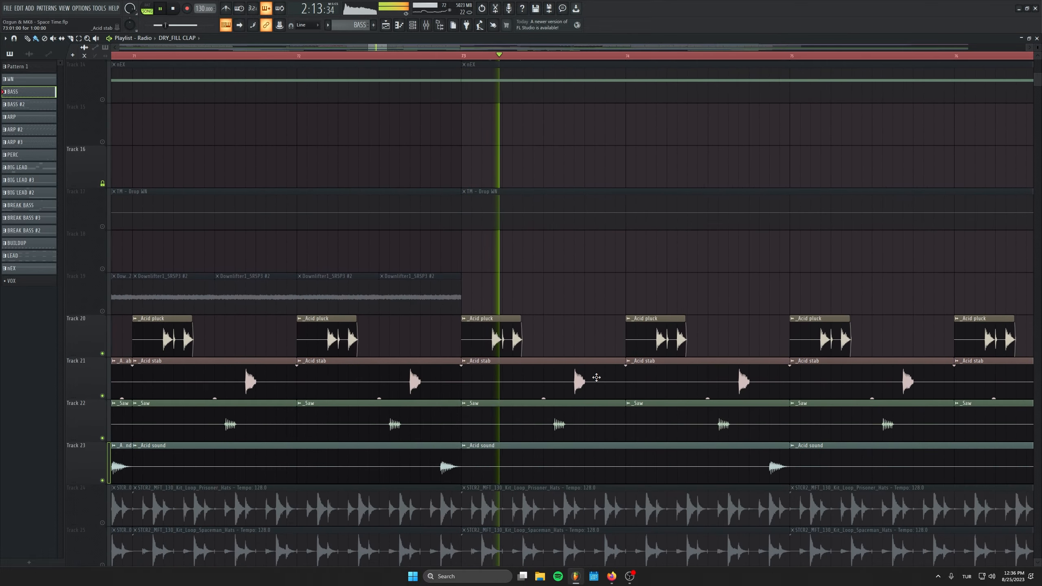
scroll(516, 450, down, 8)
drag(510, 466, 709, 314)
key(space)
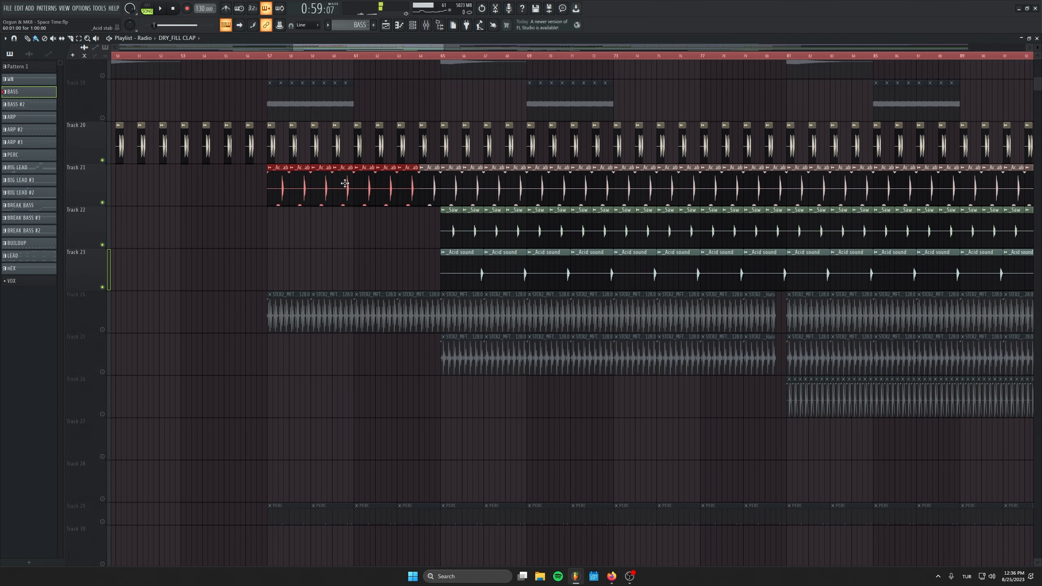
Unmute the hats loop on Track 24 and mute the acid and saw clips on Tracks 20 to 23
drag(254, 139, 761, 283)
scroll(64, 471, up, 5)
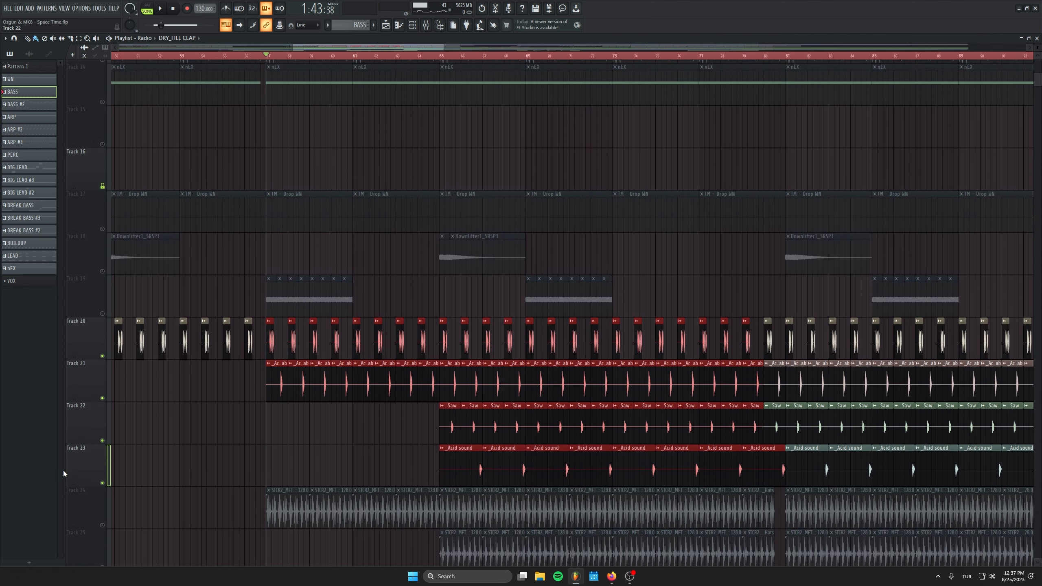
click(103, 525)
click(102, 356)
click(102, 398)
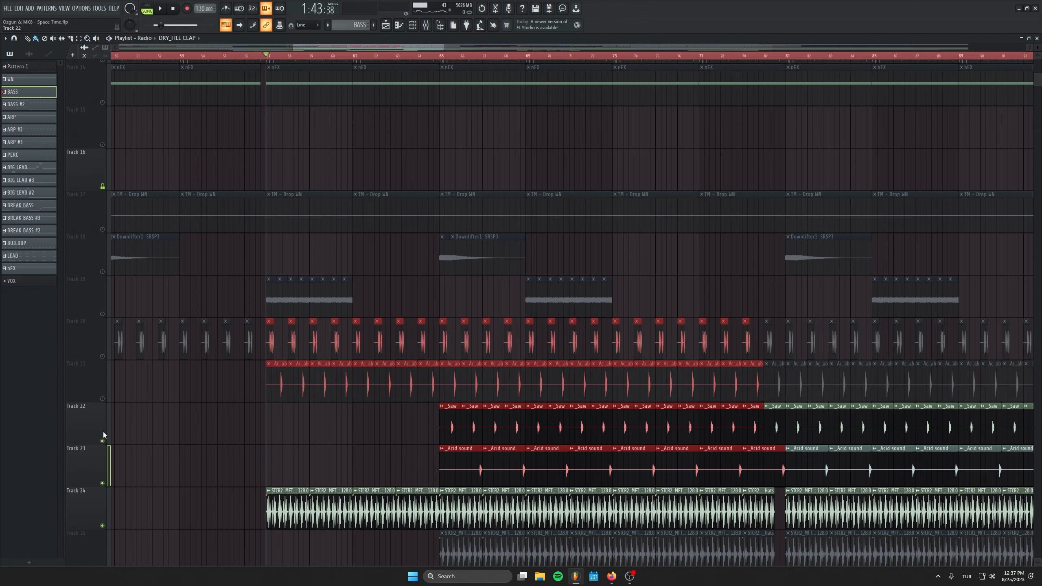
click(103, 441)
click(102, 484)
scroll(213, 427, down, 5)
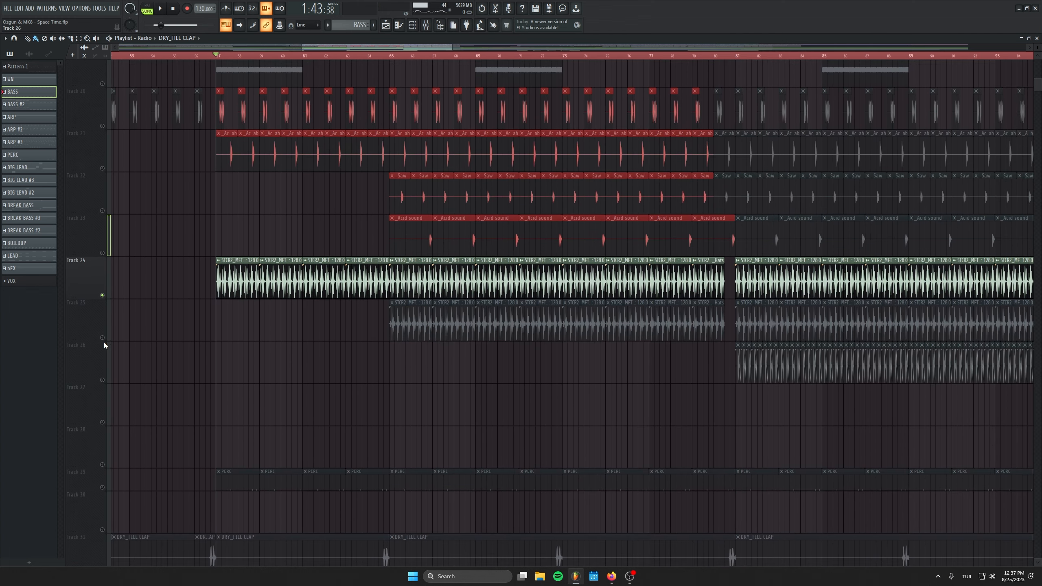
Start playback, add the loops on Tracks 25 and 26 to the audition, and jump to bar 81
key(space)
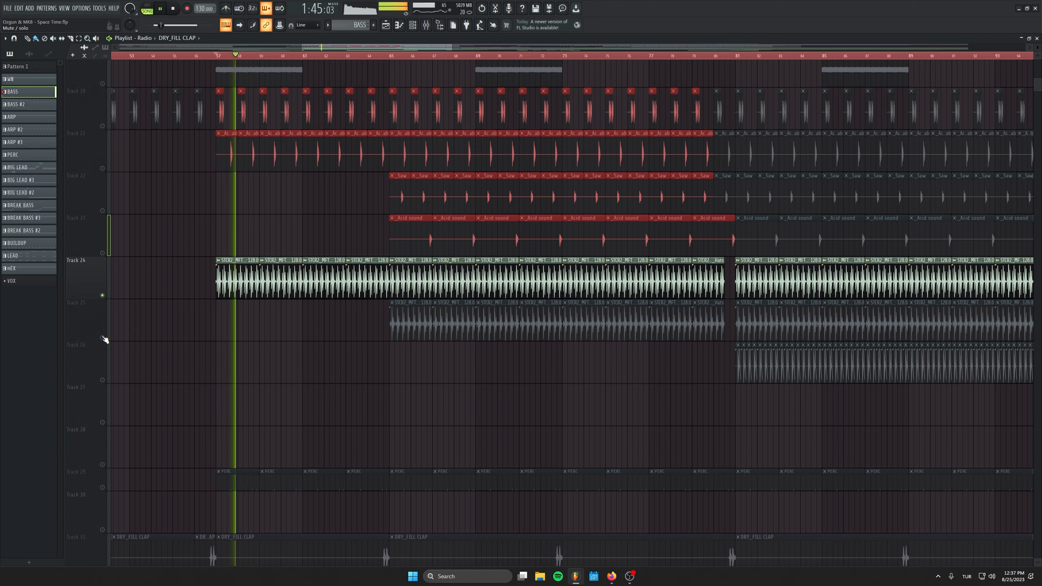
click(102, 338)
click(102, 379)
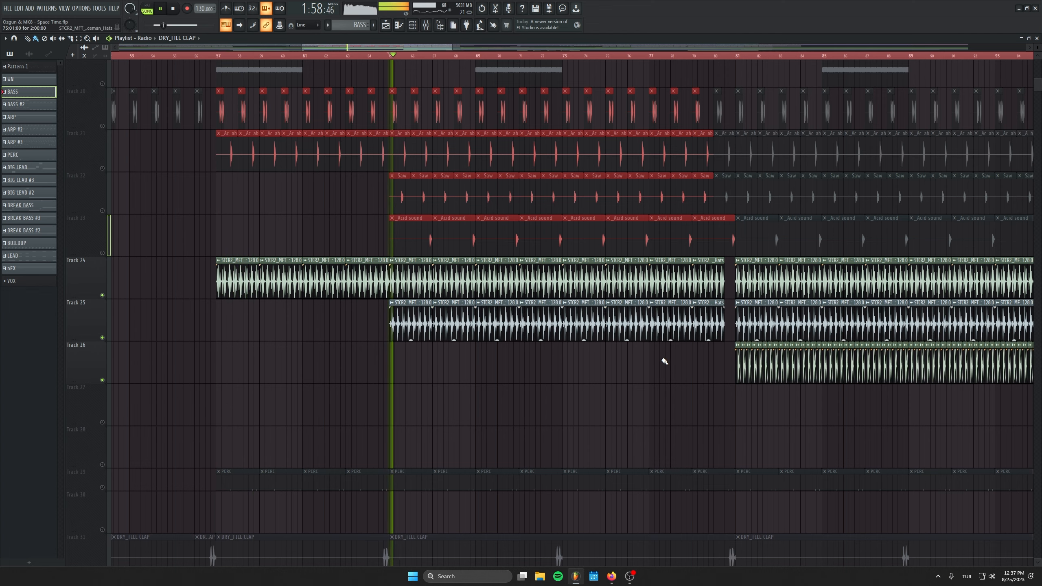
scroll(663, 361, down, 1)
click(624, 367)
right_click(656, 364)
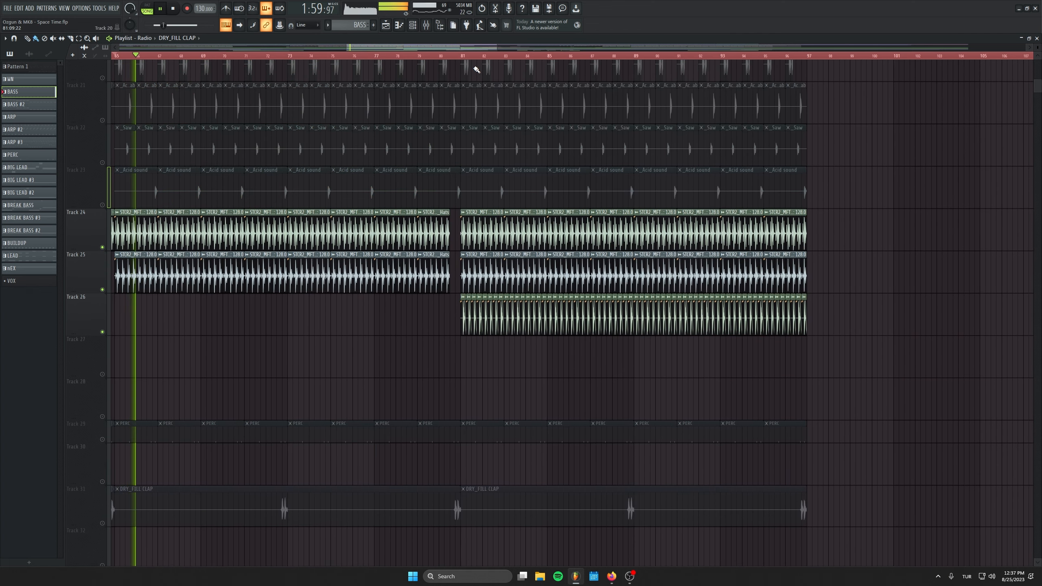
click(461, 56)
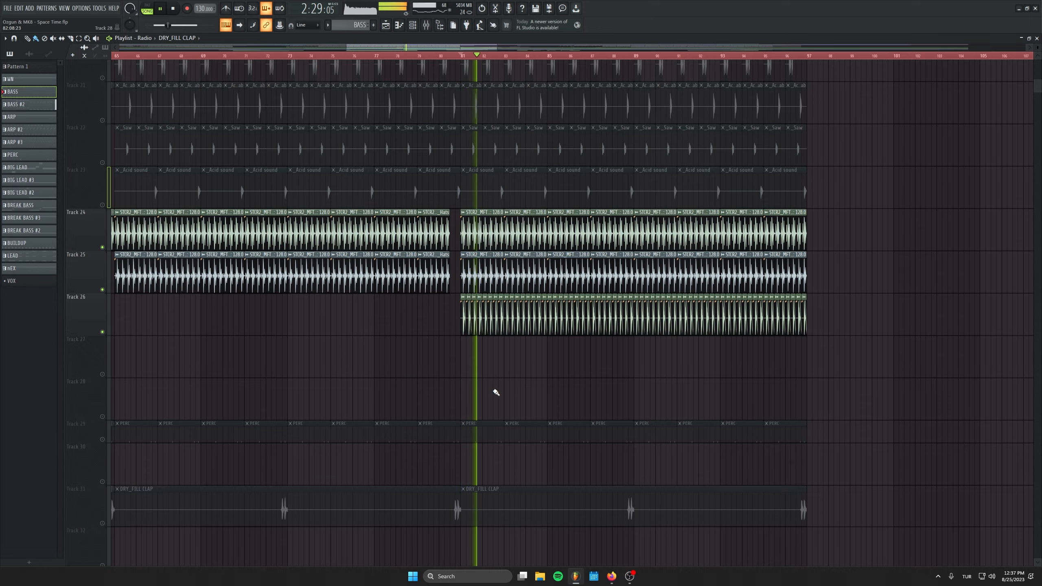
Solo the PERC patterns on Track 29 and audition them from bar 57
scroll(507, 405, up, 3)
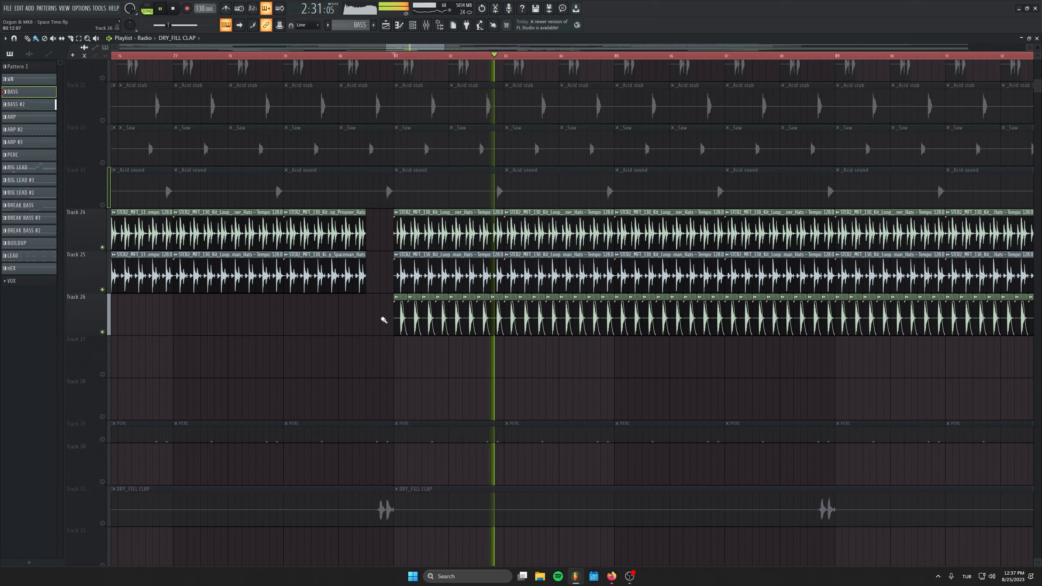
scroll(383, 320, up, 8)
scroll(405, 409, down, 4)
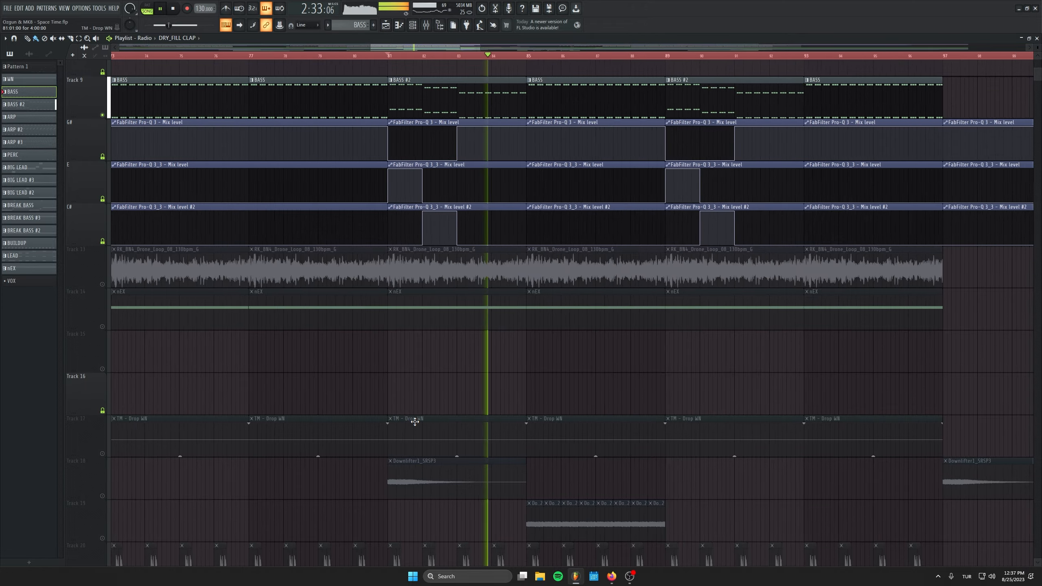
scroll(361, 303, up, 3)
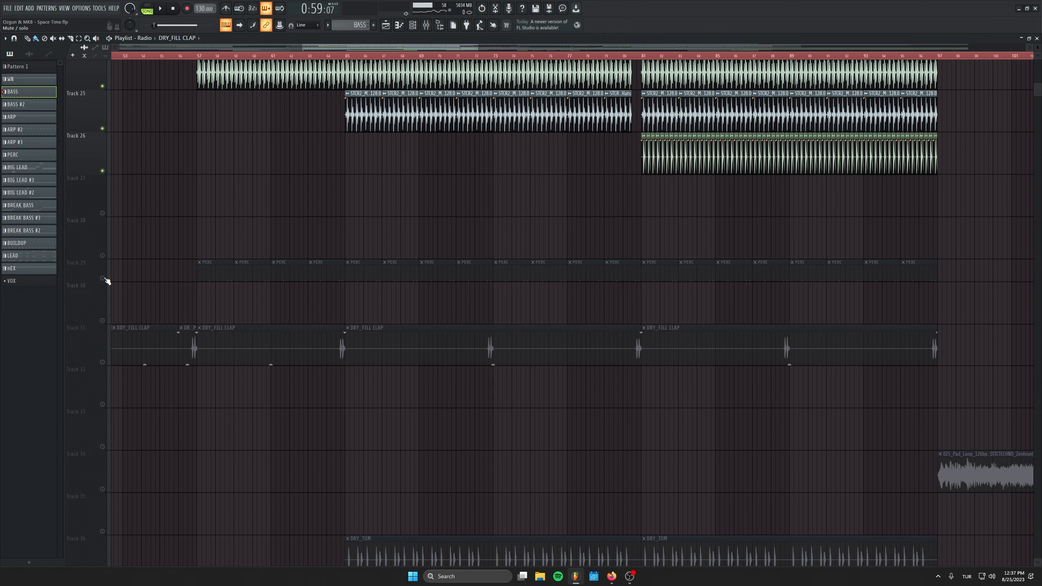
right_click(103, 279)
scroll(236, 284, up, 2)
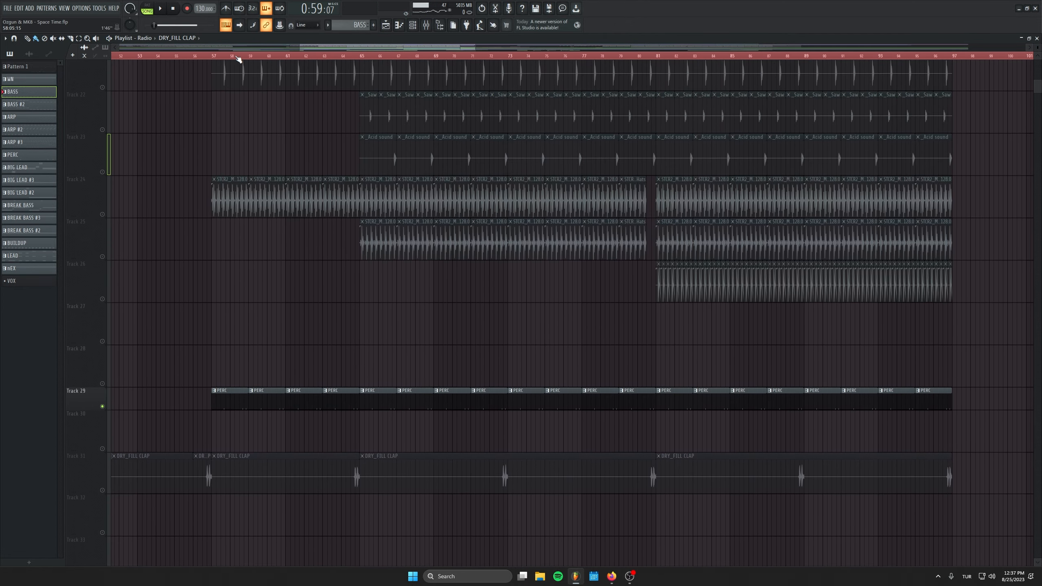
key(space)
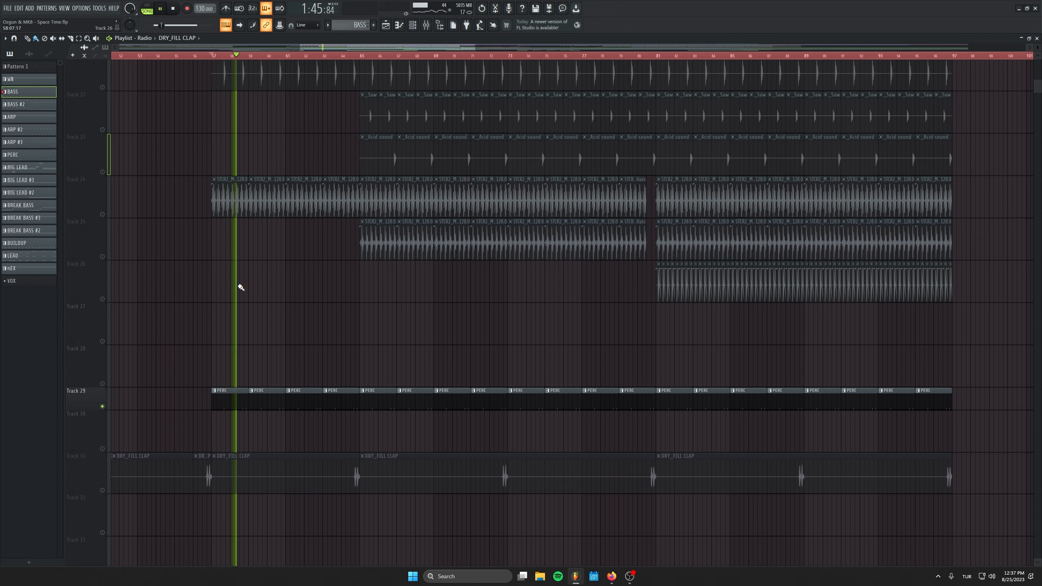
scroll(266, 319, up, 3)
scroll(266, 319, up, 5)
key(space)
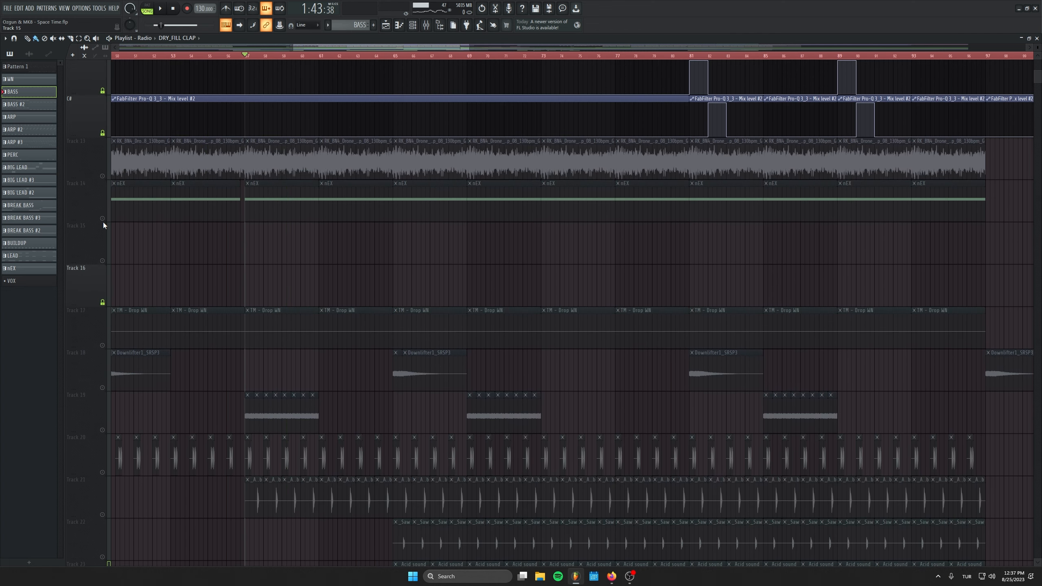
Solo the pattern clips on Track 14, below the drone loop, and audition them from bar 57
right_click(103, 220)
right_click(103, 219)
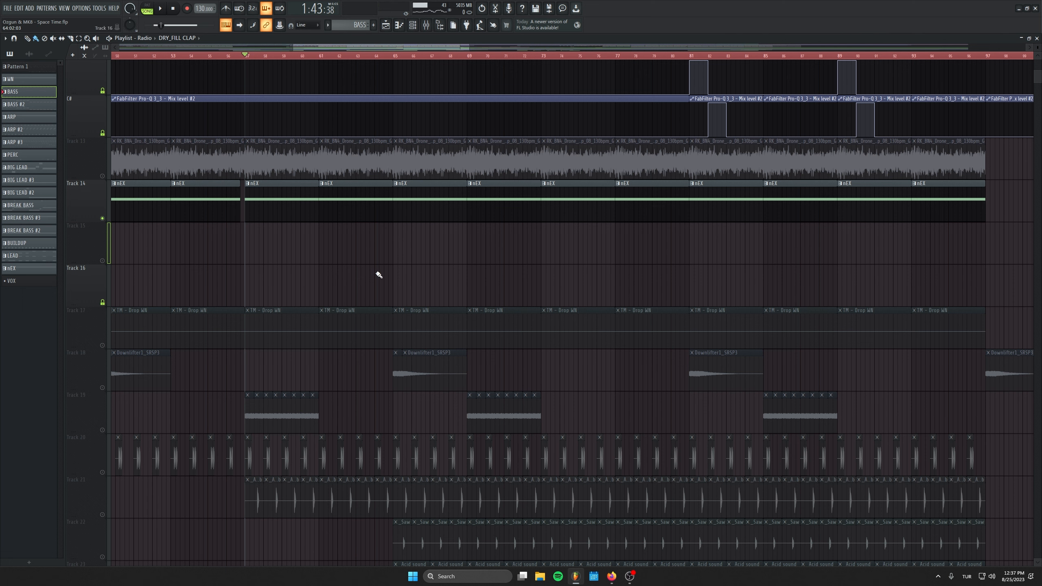
key(space)
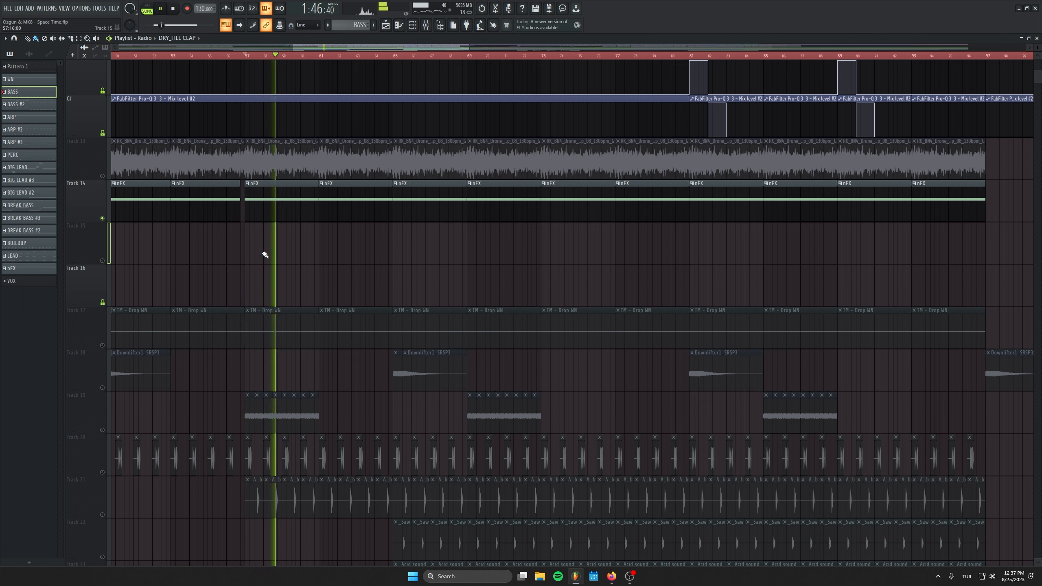
scroll(263, 251, up, 6)
scroll(263, 287, left, 3)
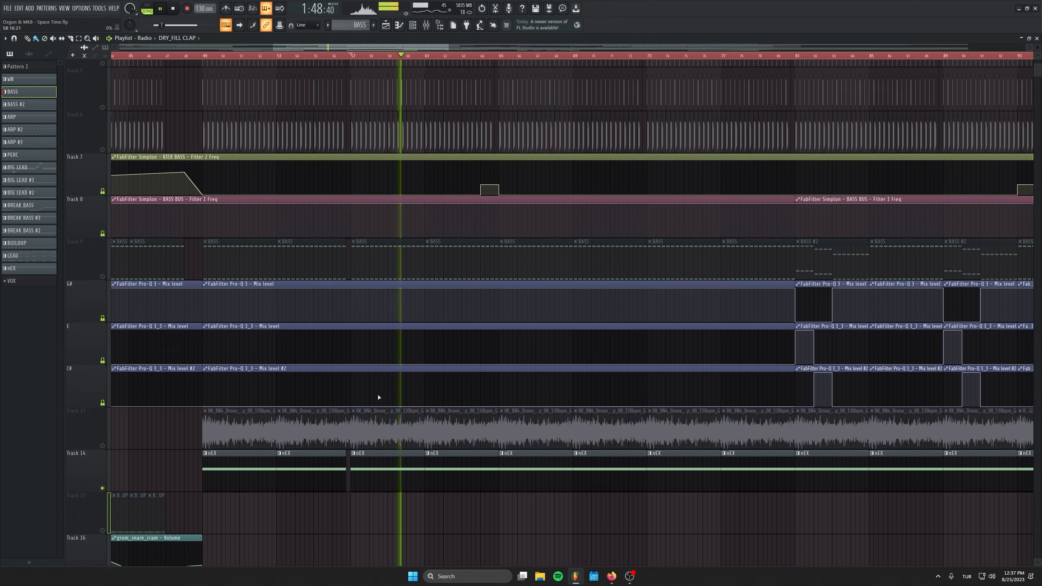
key(space)
Solo the drone loop on Track 13, select its first clips, and audition it from bar 49
right_click(103, 225)
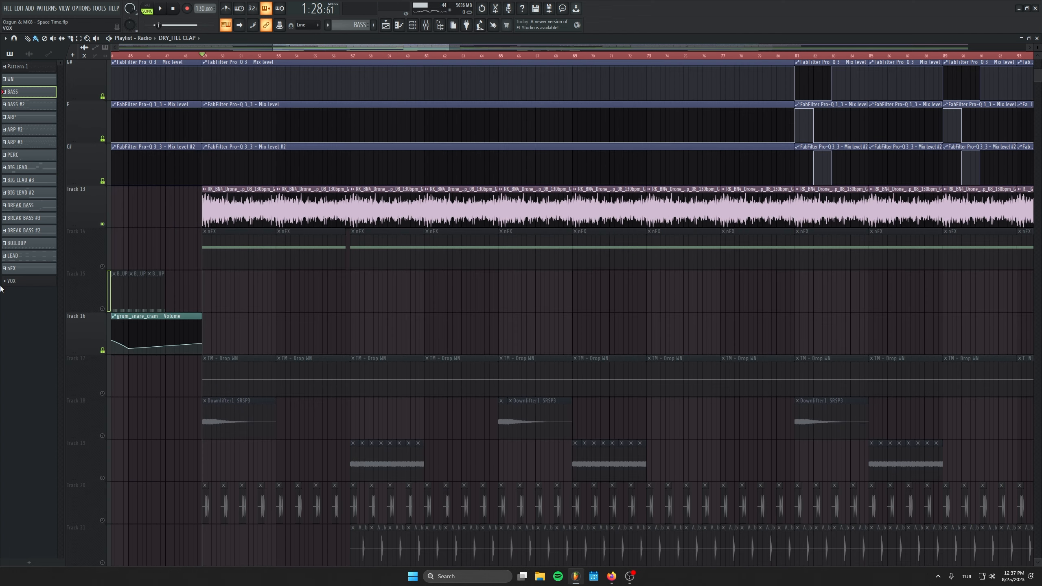
drag(195, 211, 572, 226)
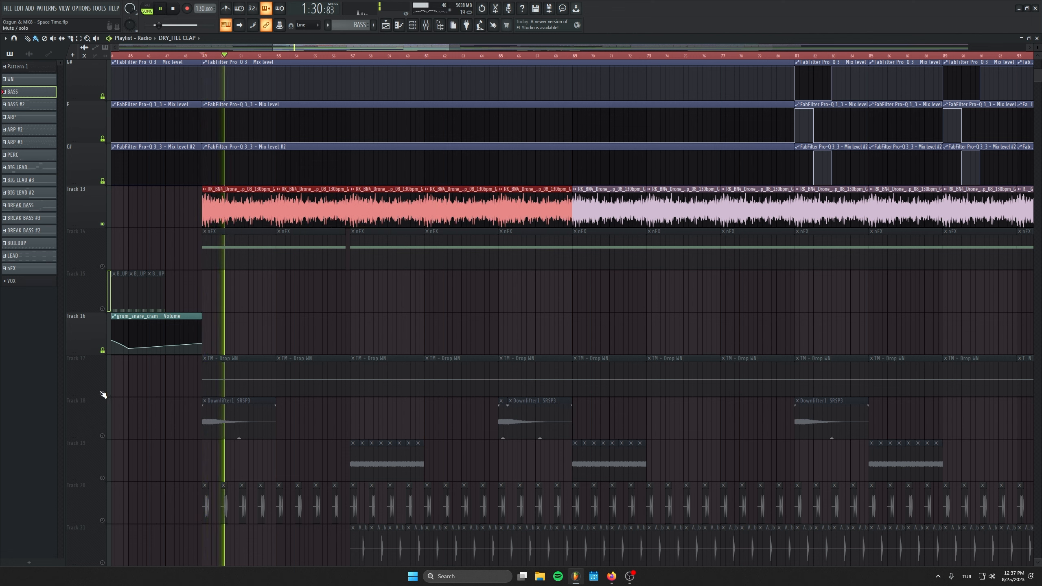
key(space)
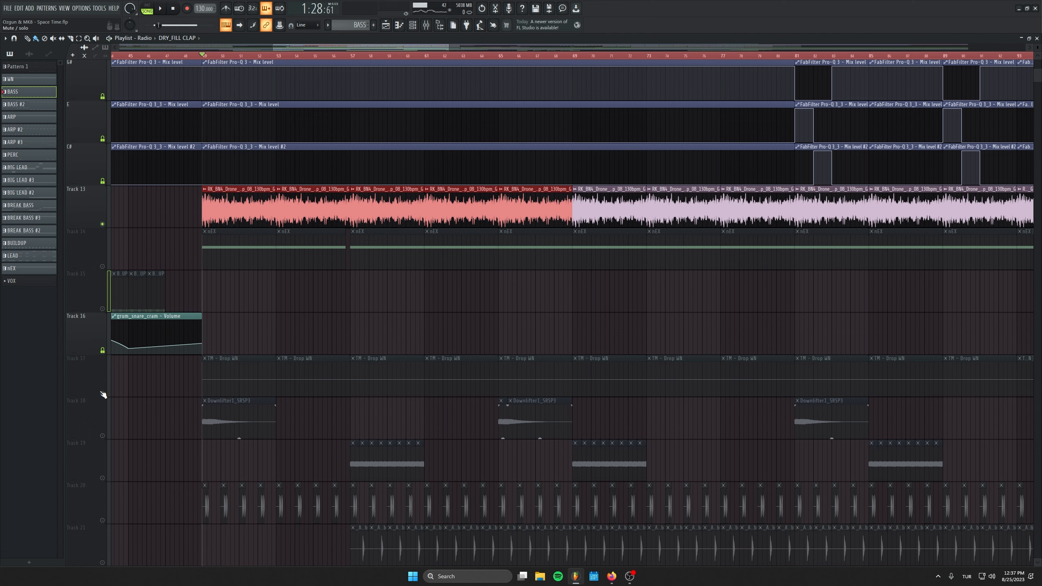
Solo TM - Drop WN on Track 17, unmute the downlifters on Tracks 18 and 19, and play from bar 49
ctrl+click(103, 394)
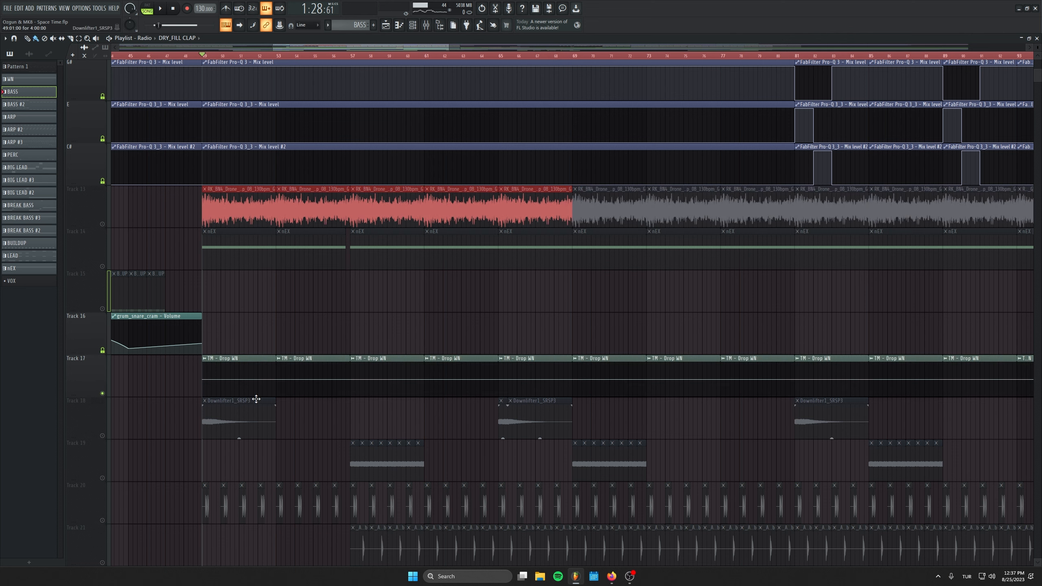
click(102, 435)
click(102, 478)
key(space)
scroll(309, 224, down, 6)
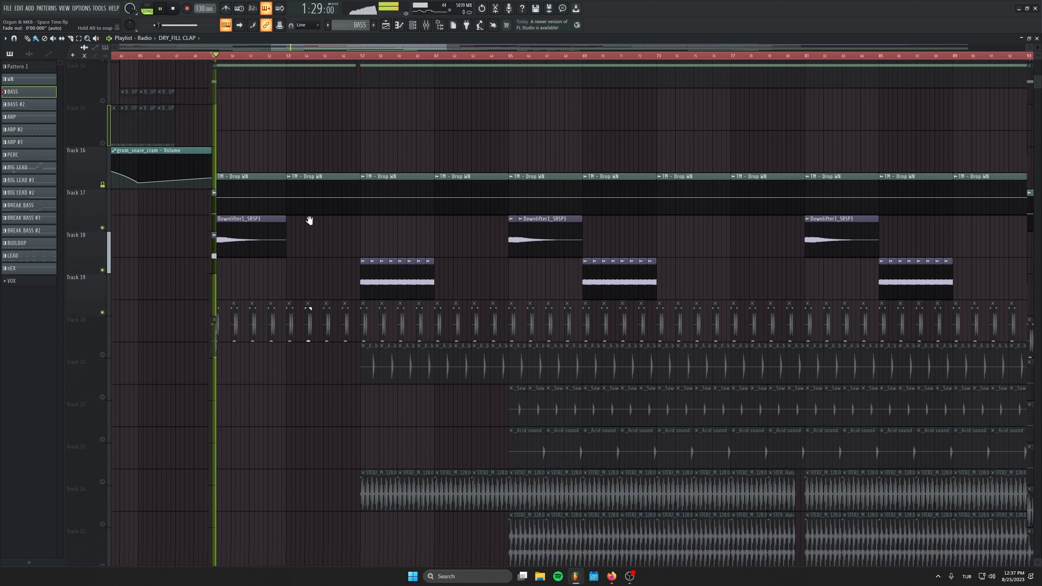
Audition the white noise and the repeated downlifters on Track 19 from bar 57, and stop playback
scroll(307, 228, up, 4)
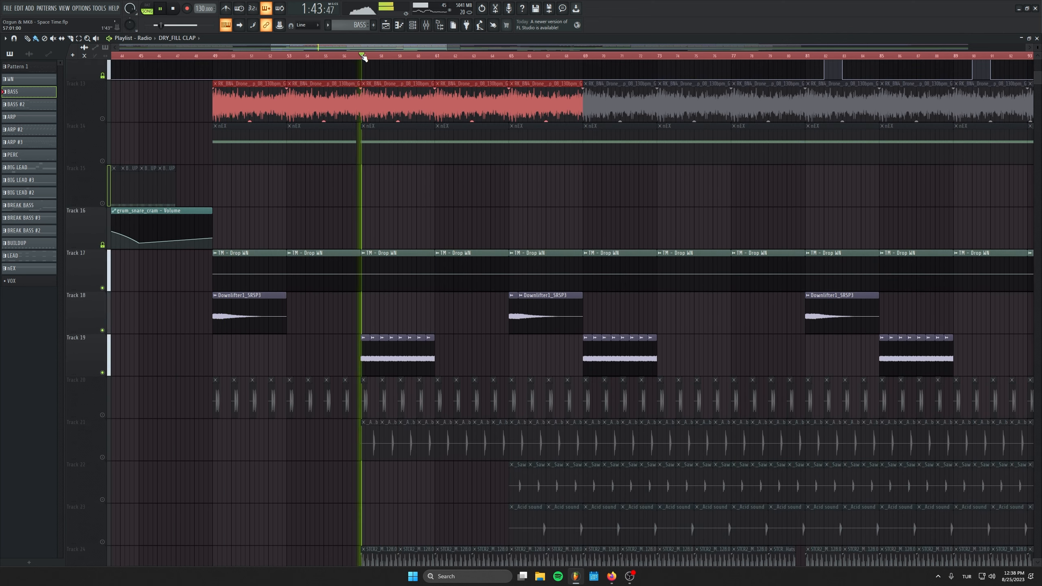
scroll(275, 419, down, 14)
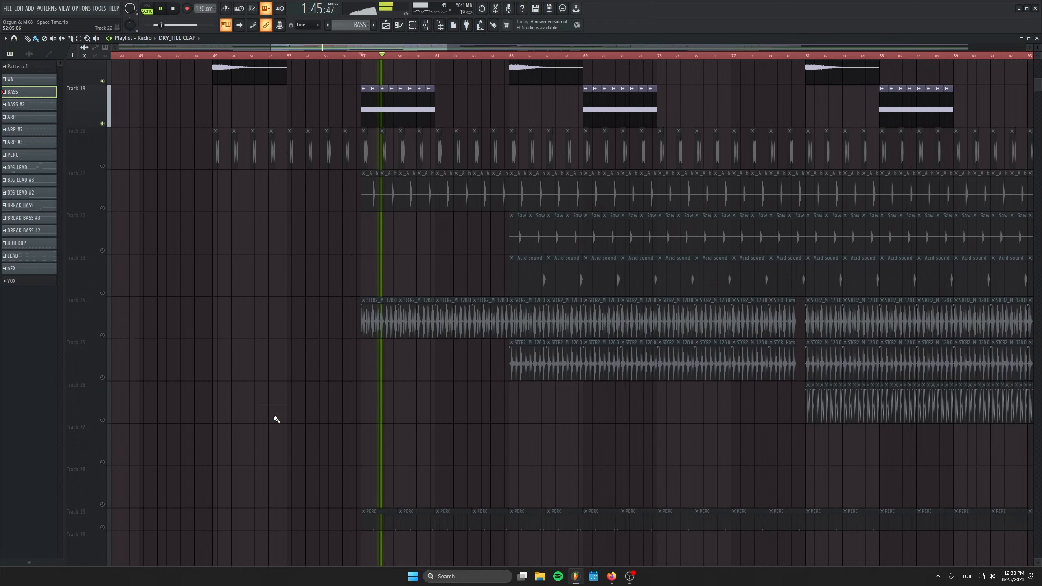
scroll(275, 415, down, 5)
scroll(274, 412, down, 4)
key(space)
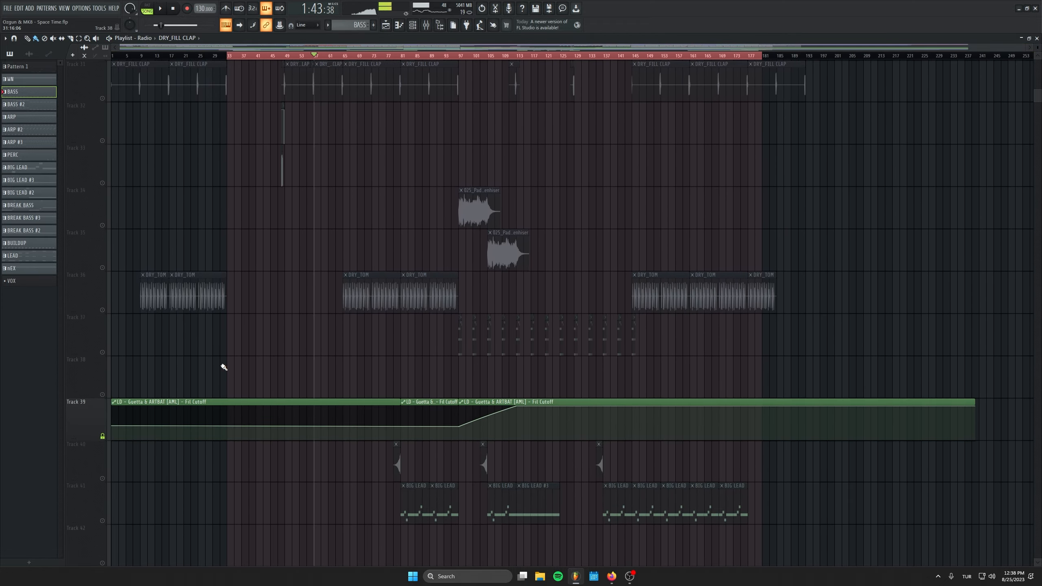
Solo the DRY_TOM clips on Track 36 and audition them from bar 65
click(102, 310)
scroll(201, 352, up, 4)
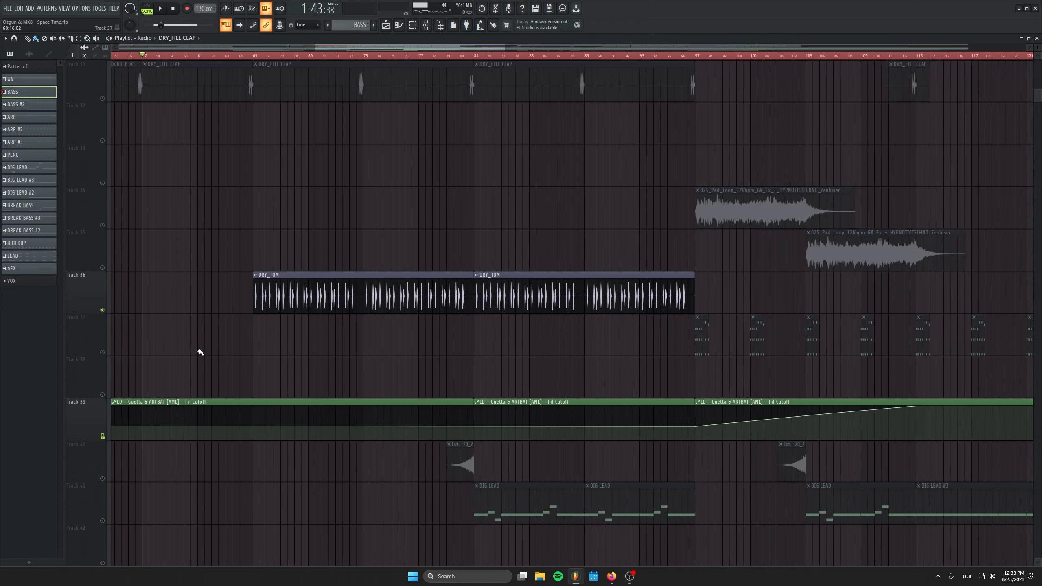
scroll(201, 352, up, 1)
click(279, 55)
key(space)
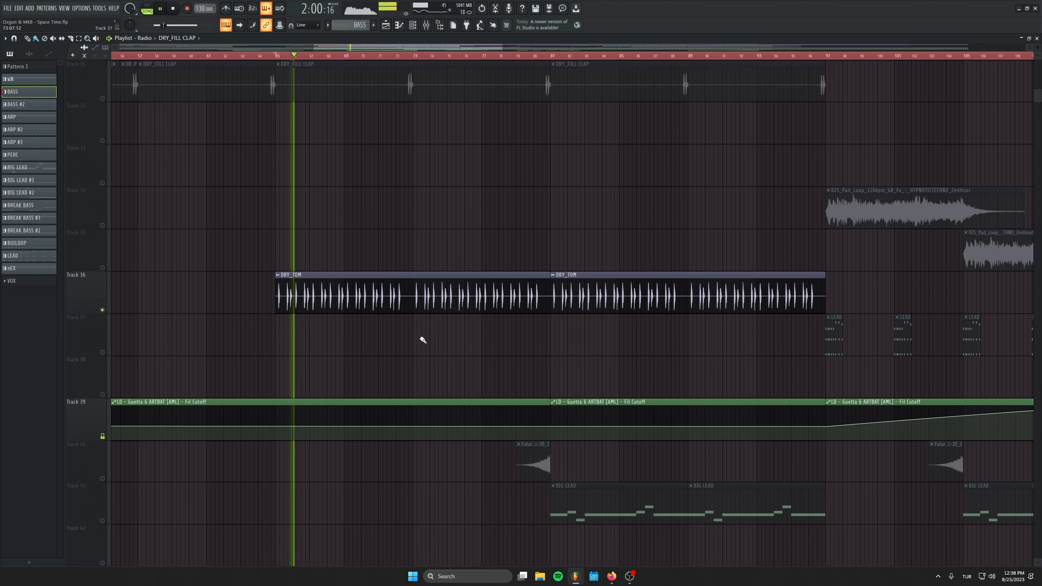
scroll(384, 295, down, 3)
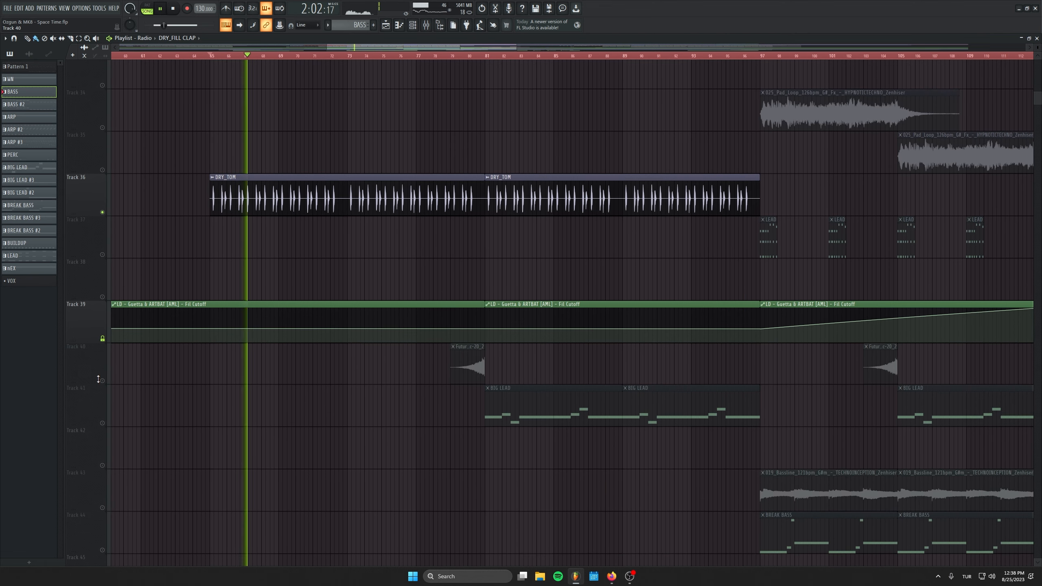
key(space)
Solo the reversed effect on Track 40, unmute BIG LEAD on Track 41, and play both from bar 80
scroll(459, 431, down, 5)
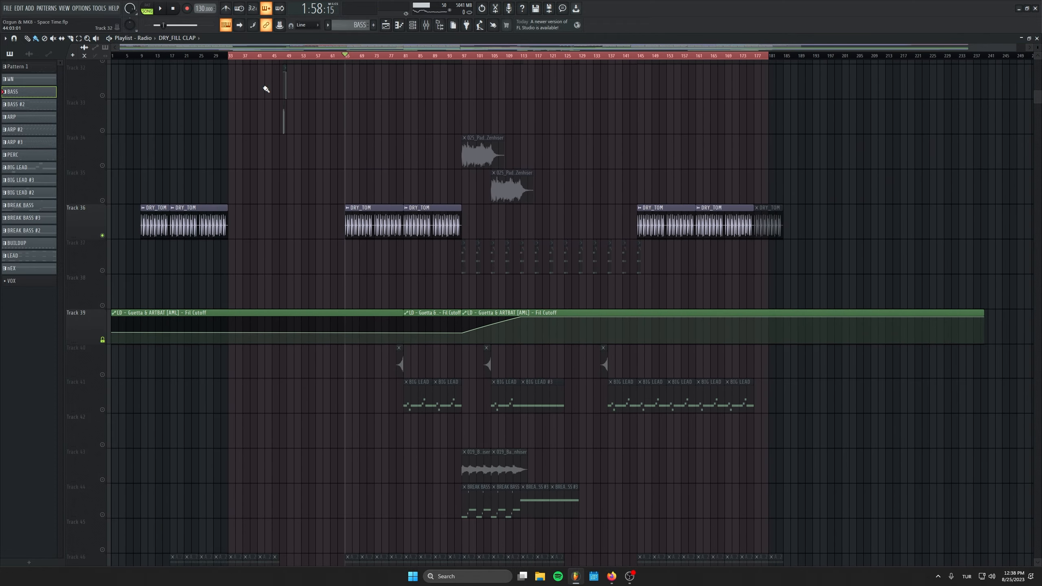
right_click(103, 375)
click(103, 410)
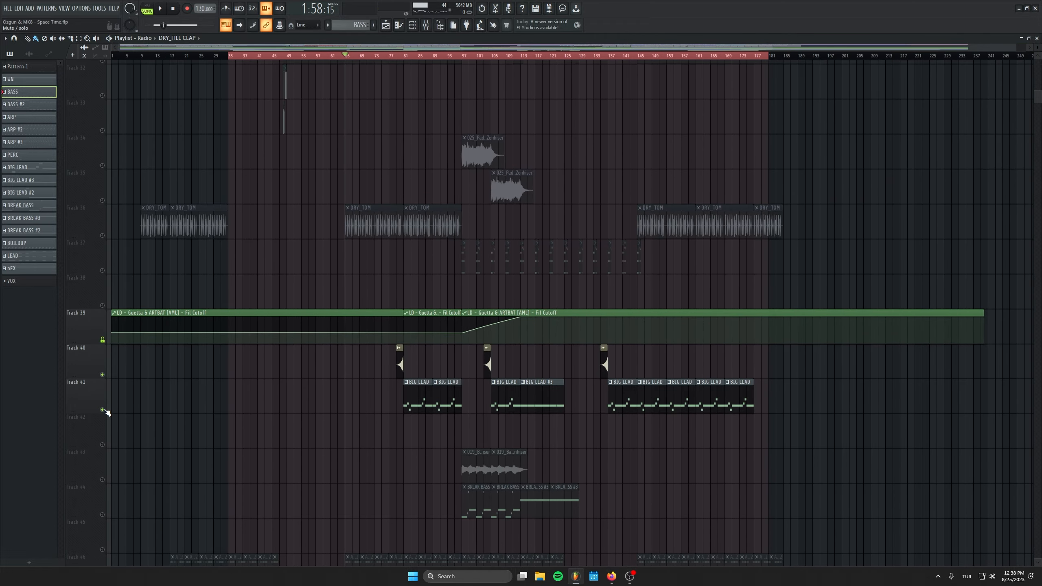
scroll(379, 286, down, 4)
scroll(412, 150, up, 5)
click(347, 56)
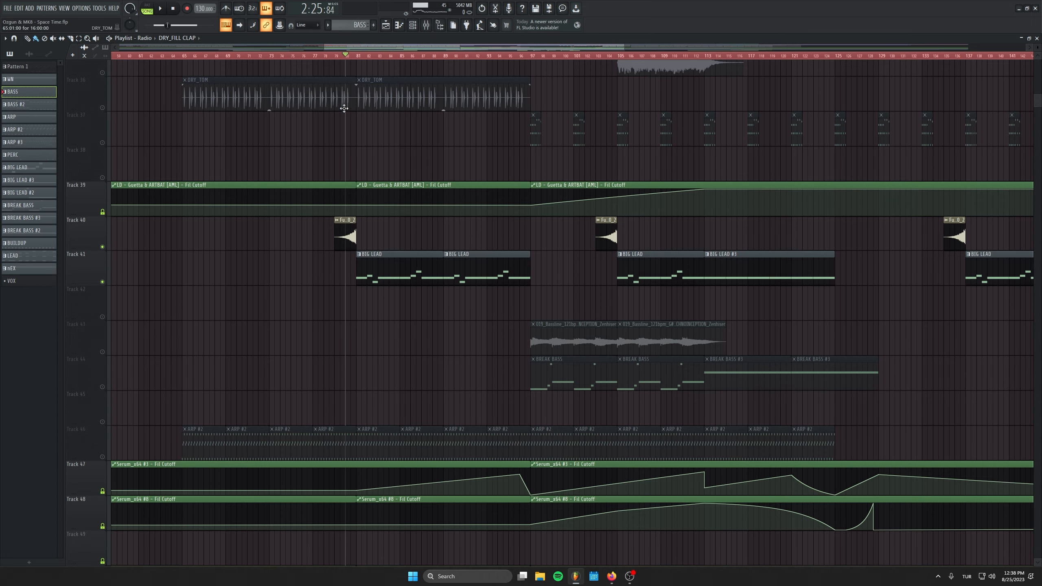
key(space)
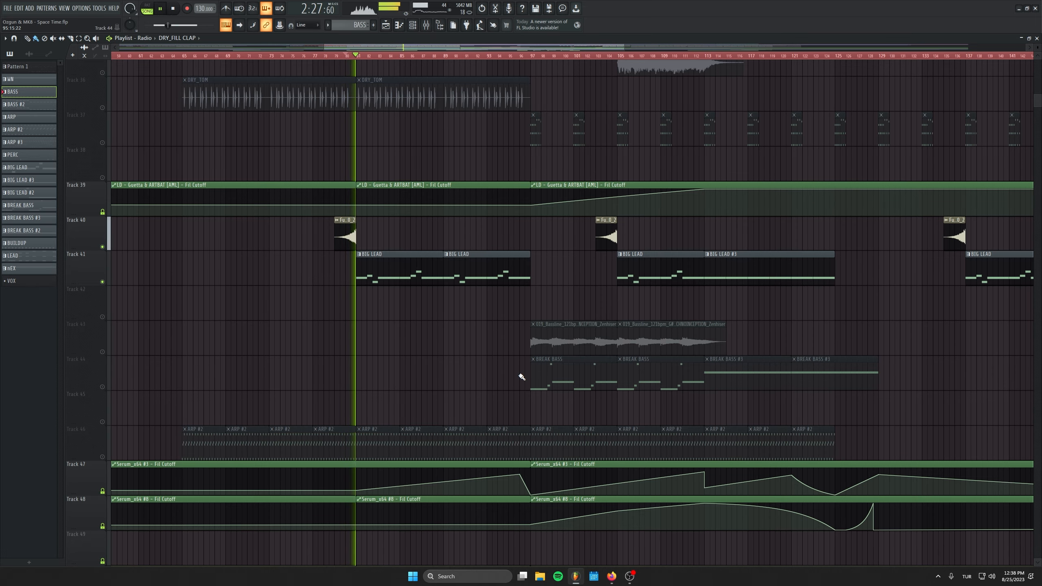
Inspect the Serum_x64 #5 synth that plays the BIG LEAD pattern and bring up its mixer track
click(409, 279)
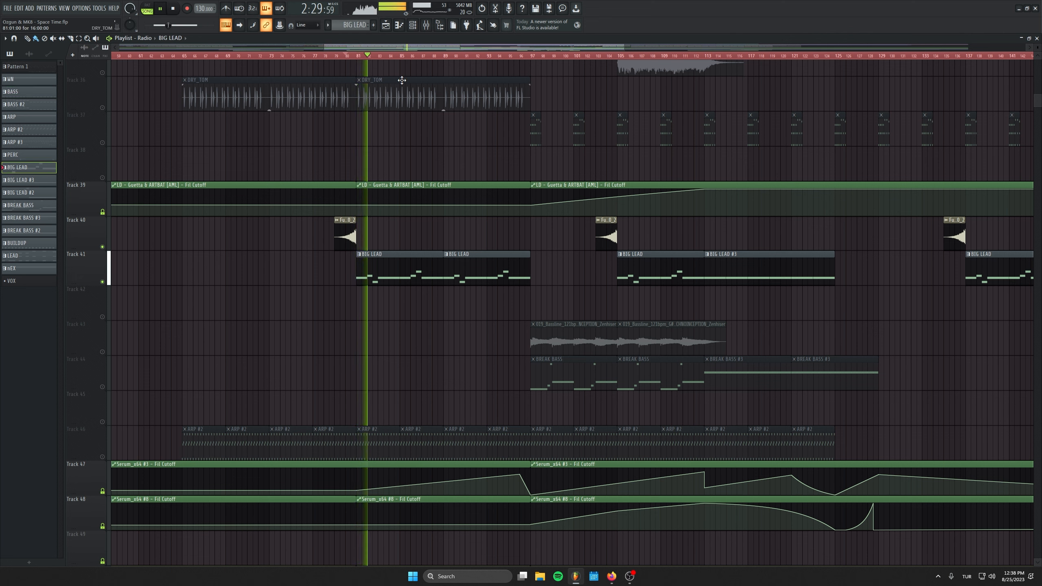
click(413, 25)
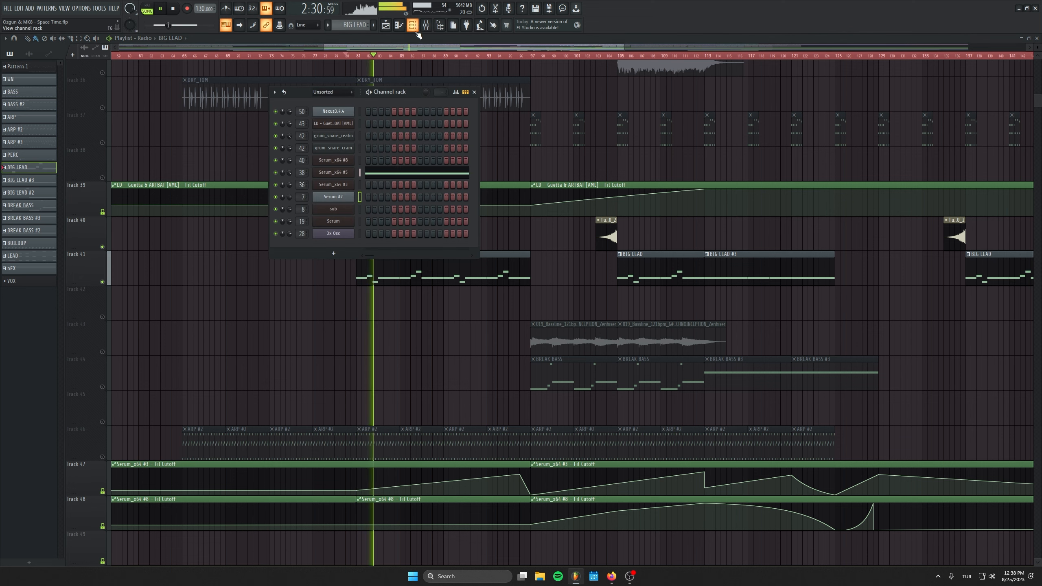
click(332, 173)
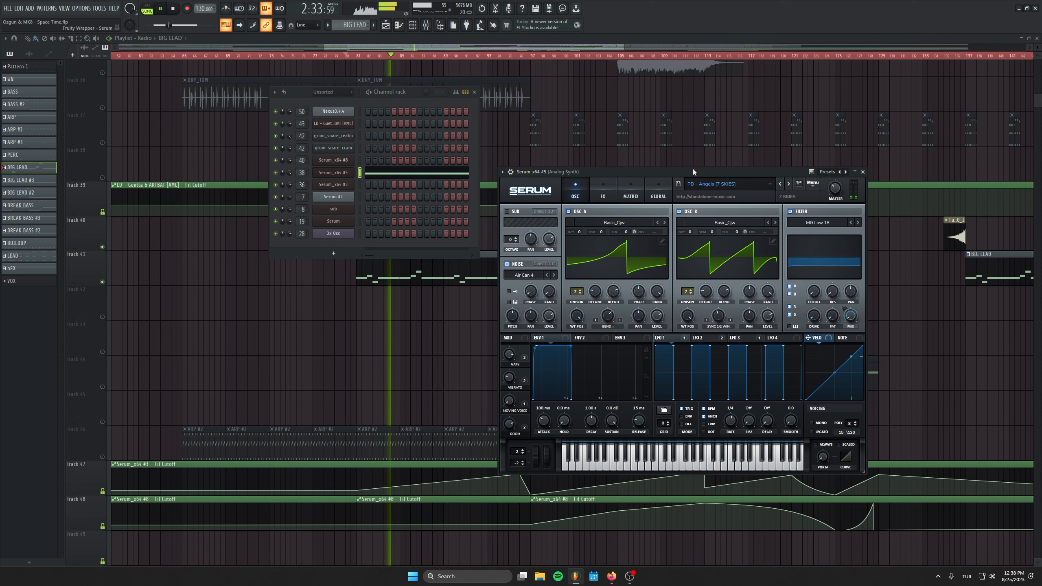
drag(693, 169, 373, 173)
click(190, 177)
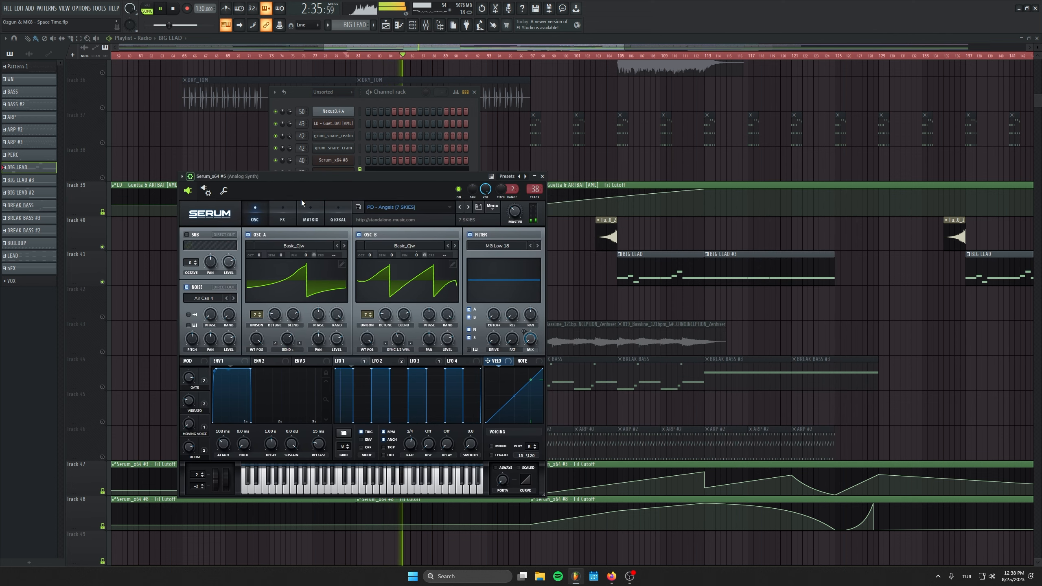
double_click(535, 188)
click(543, 177)
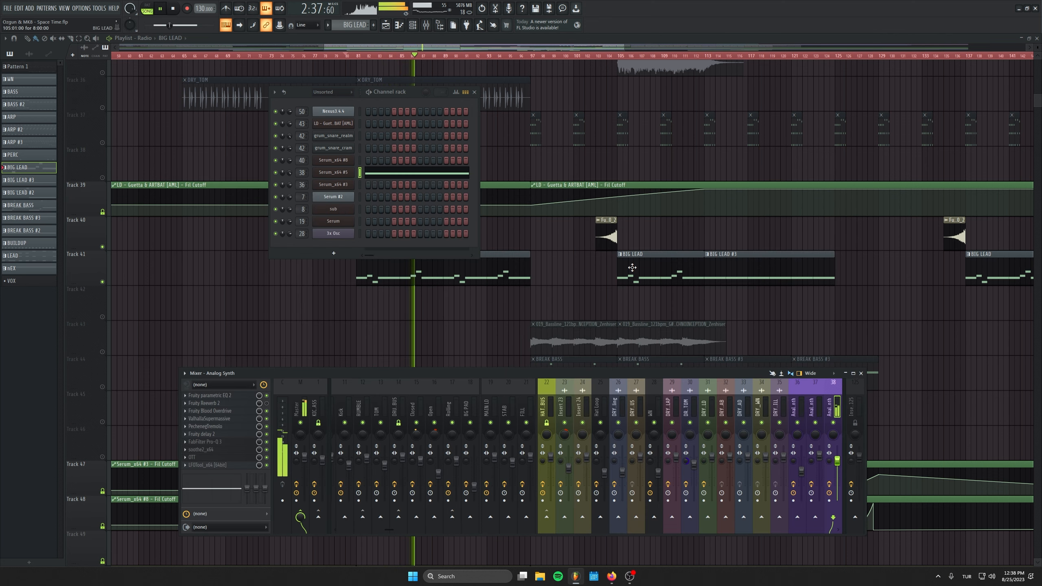
Stop playback and inspect the PechenegTremolo and ValhallaSupermassive effects on the Analog Synth mixer track
scroll(794, 389, right, 3)
key(space)
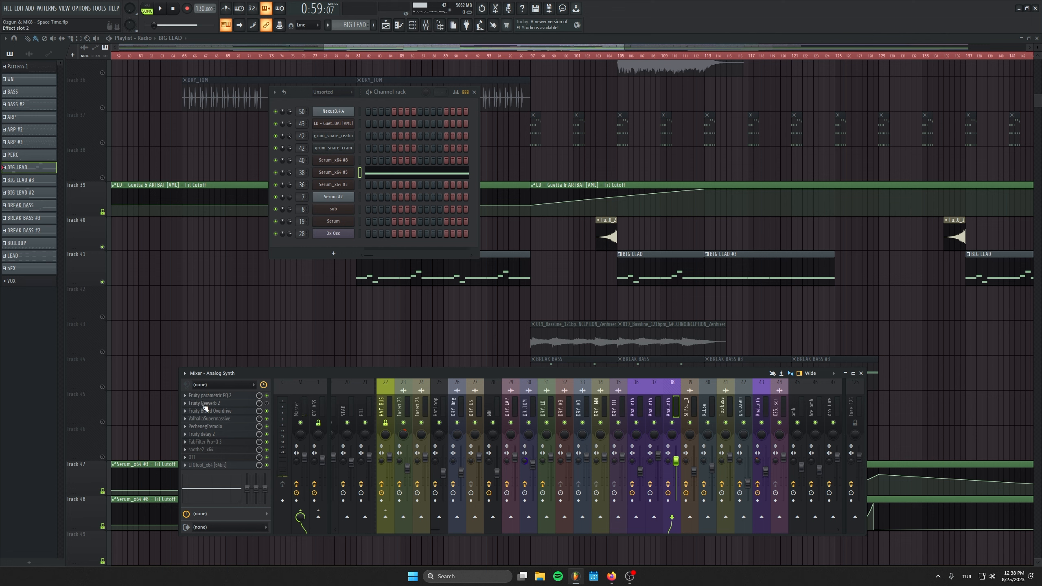
click(221, 427)
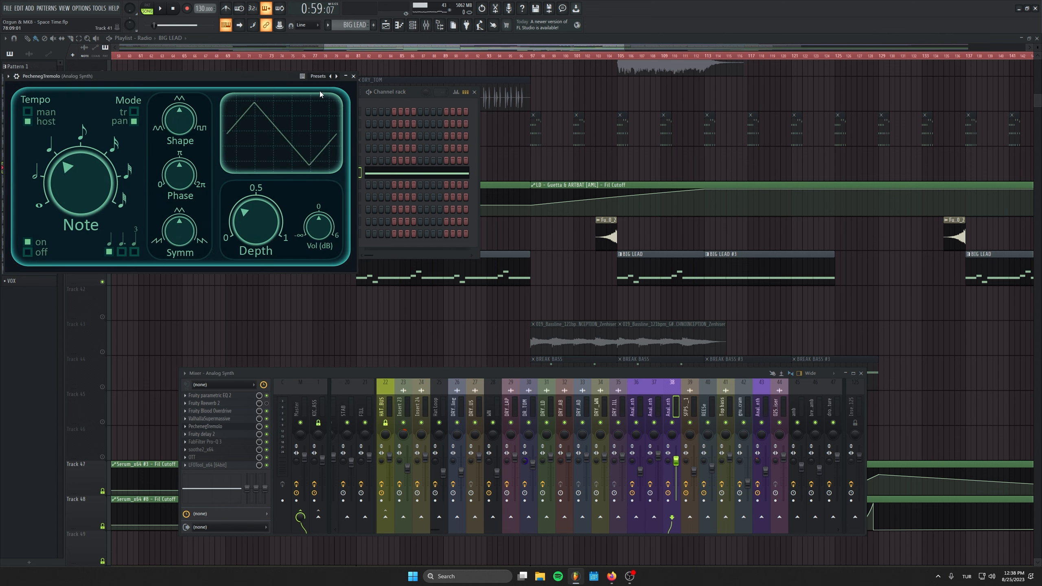
click(350, 76)
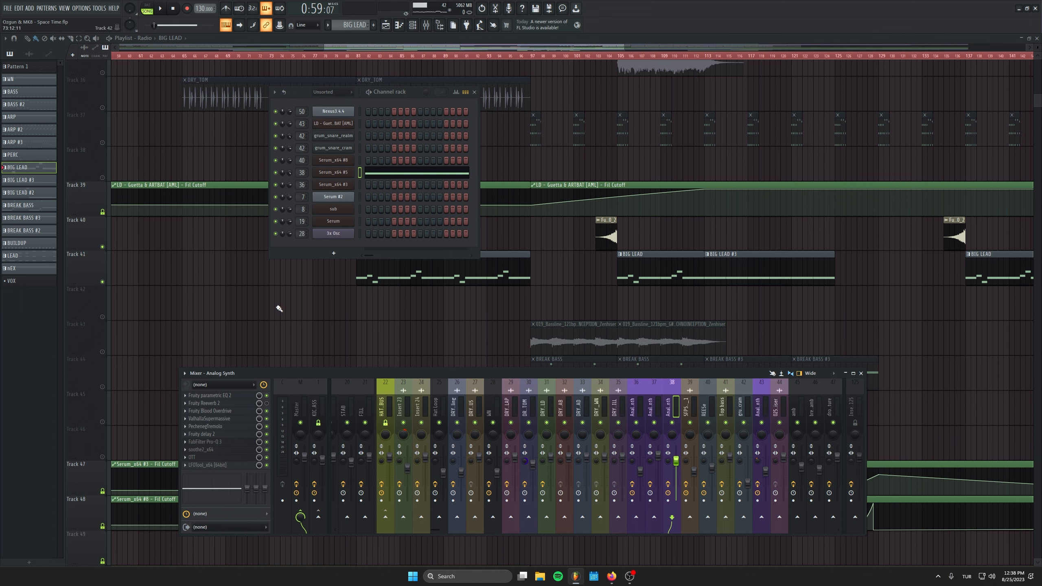
click(222, 419)
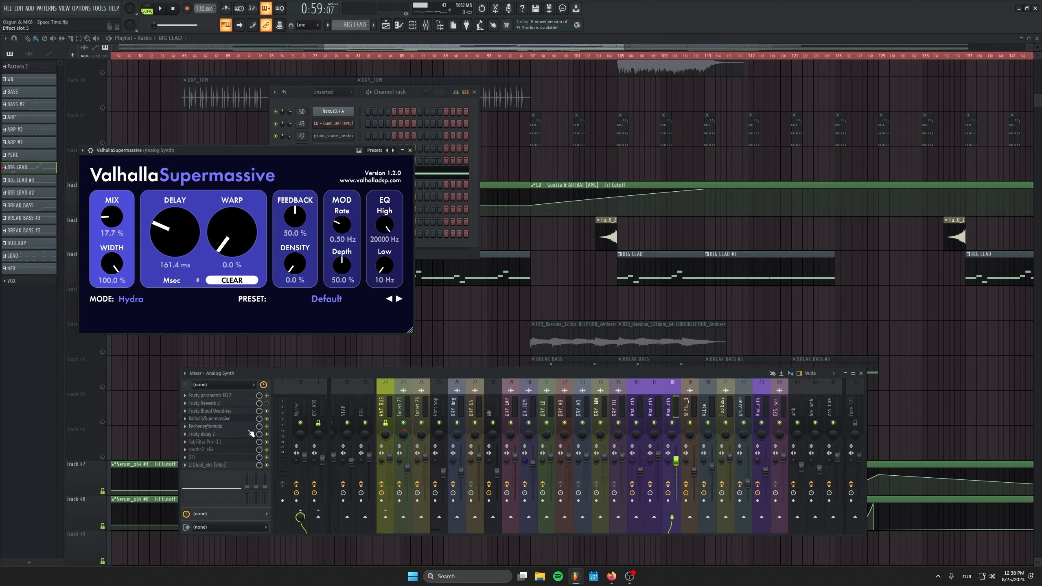
click(410, 150)
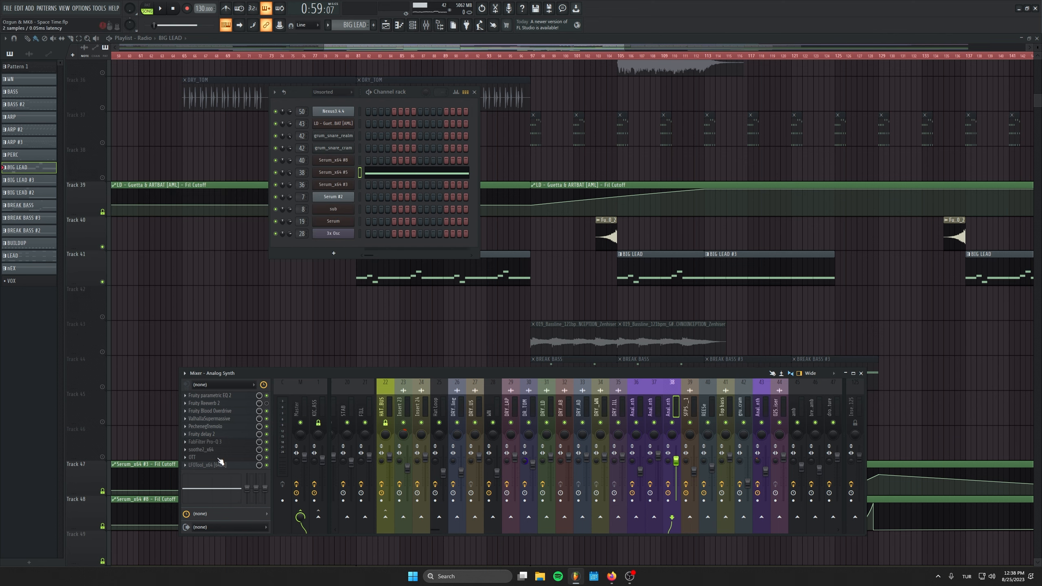
Solo the ARP #2 clips on Track 46, select the middle group, and audition it from bars 65, 81 and 93
click(352, 56)
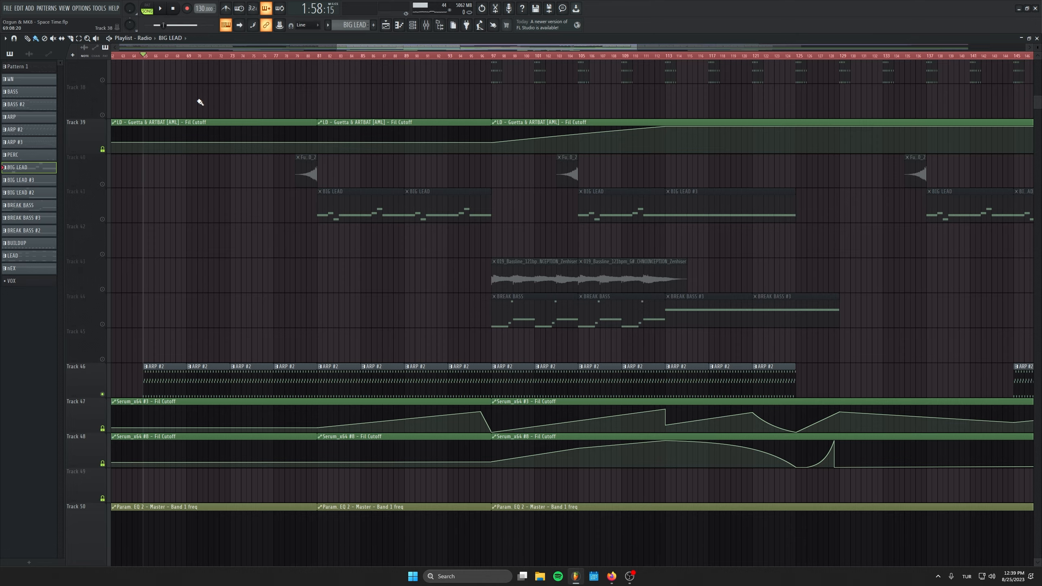
scroll(361, 333, down, 5)
mouse_move(334, 379)
mouse_down()
mouse_move(430, 400)
mouse_move(616, 410)
mouse_up()
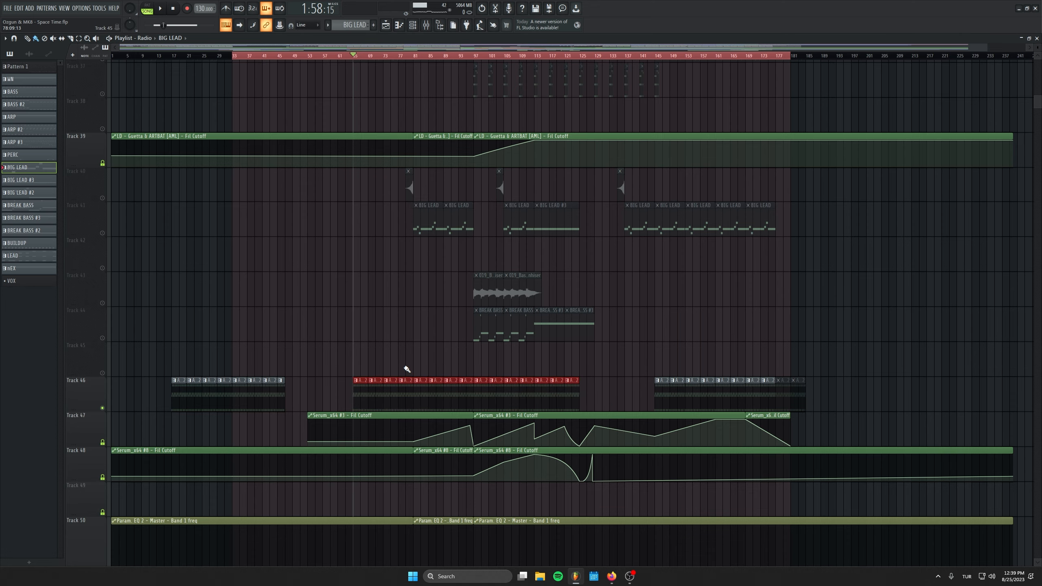
scroll(406, 369, up, 5)
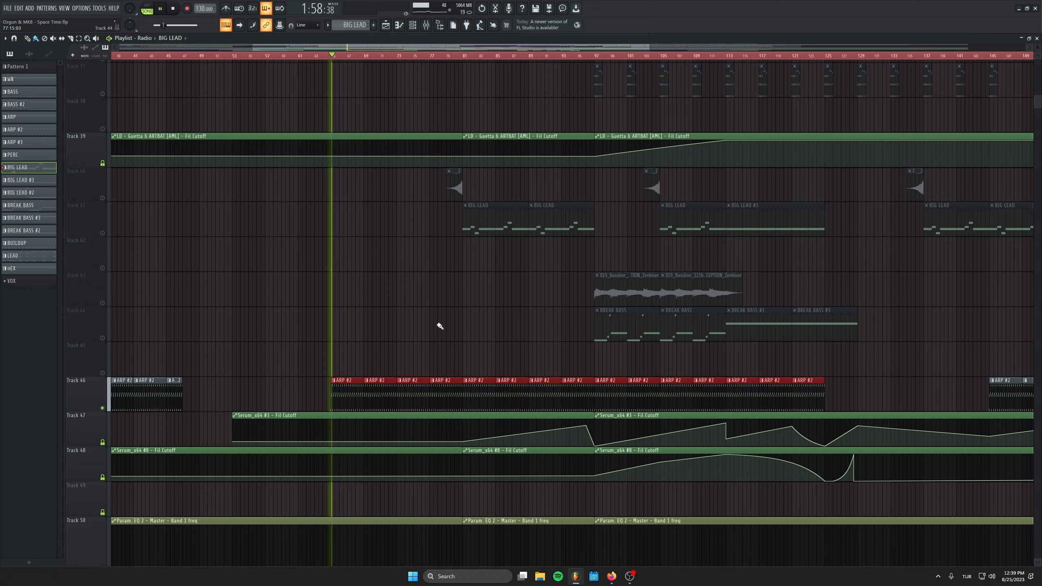
key(space)
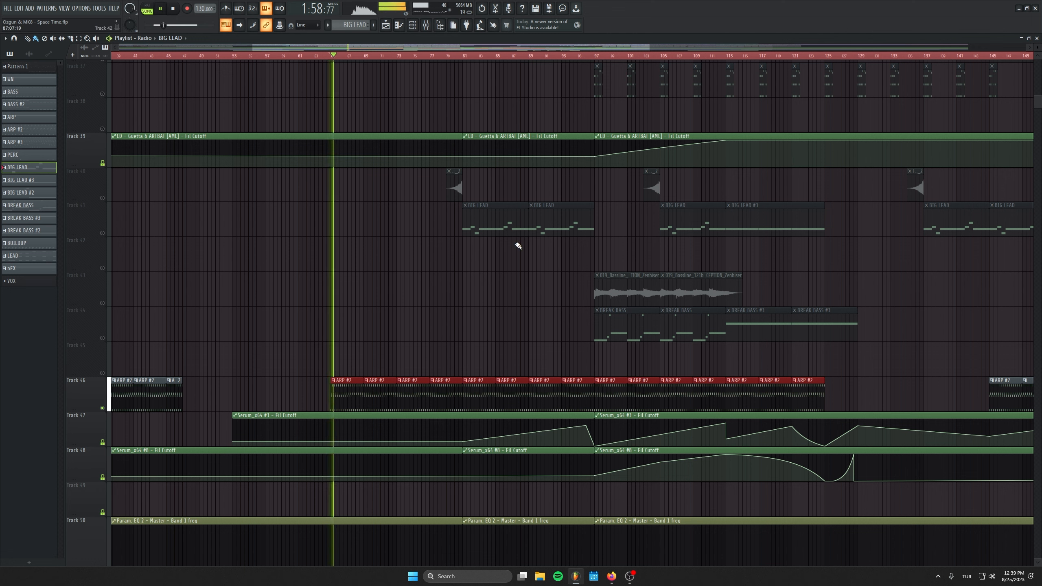
click(465, 57)
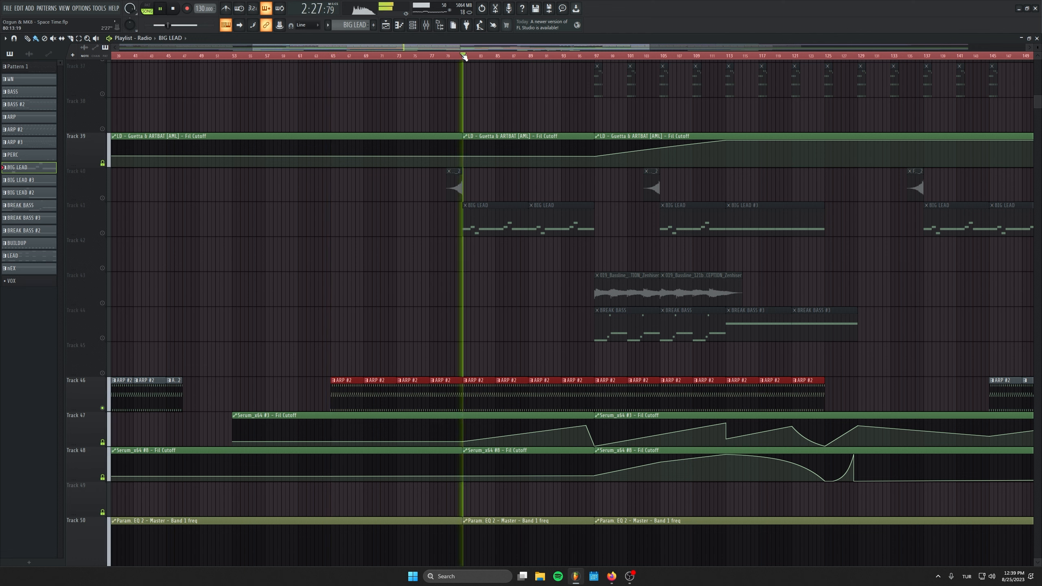
click(564, 57)
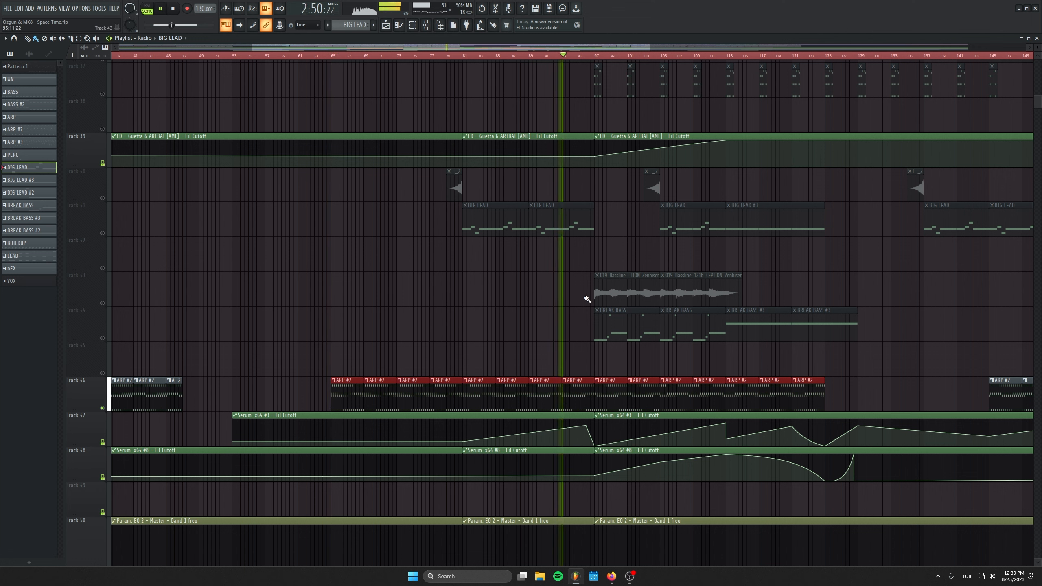
Inspect the Serum_x64 #3 synth behind the ARP #2 pattern and review its filter cutoff automation on Track 47
click(580, 397)
click(413, 27)
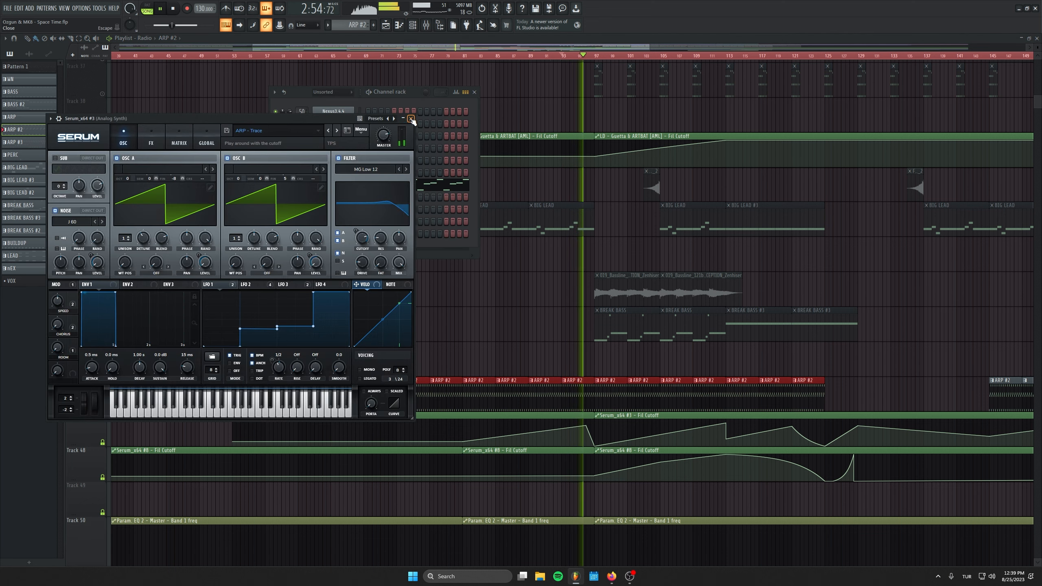
click(411, 118)
click(475, 92)
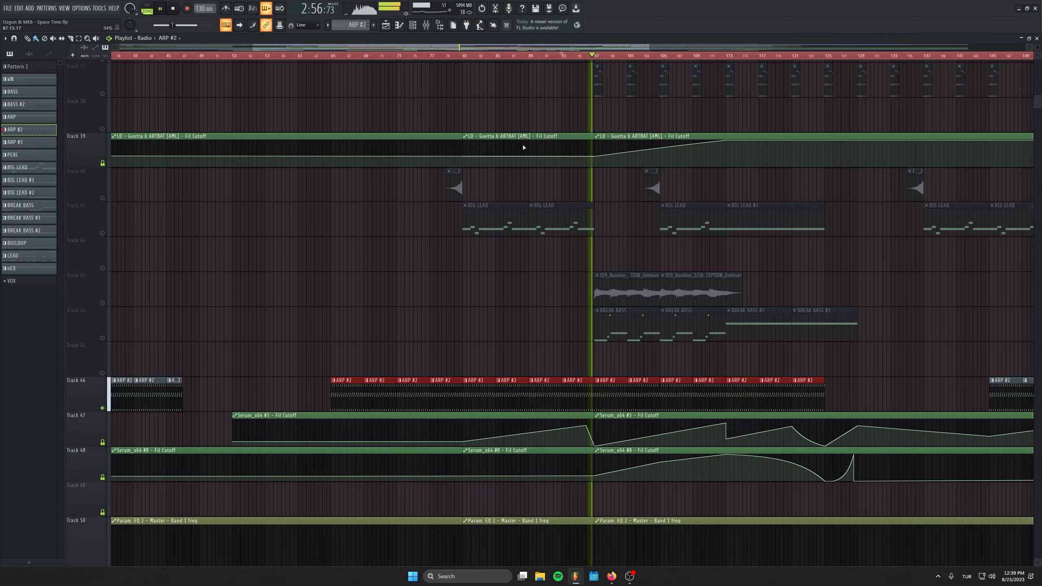
scroll(428, 193, down, 3)
scroll(428, 193, right, 6)
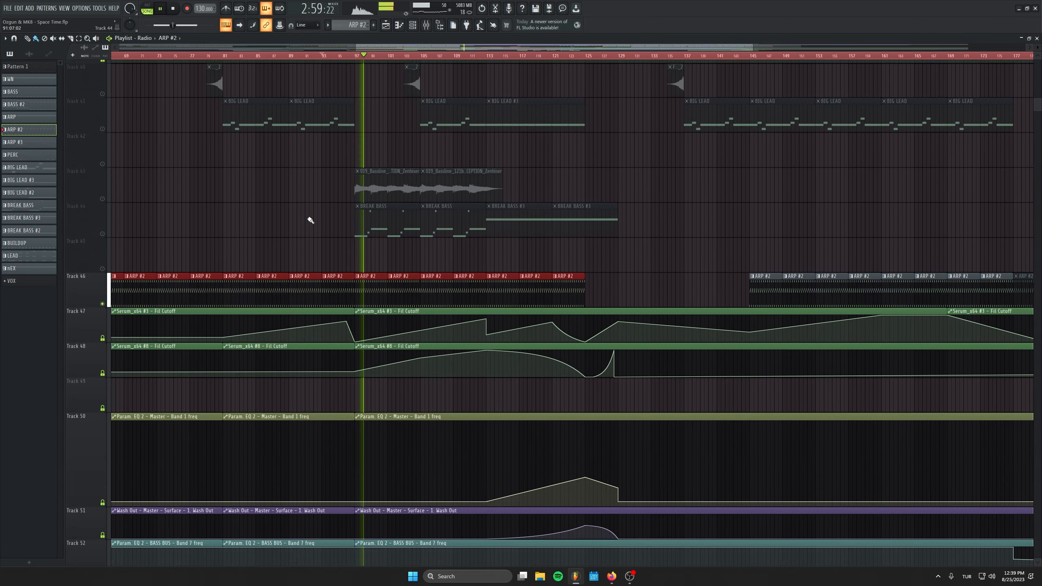
Stop playback and solo the vocal clips on Track 67
click(179, 11)
click(175, 10)
drag(517, 160, 472, 563)
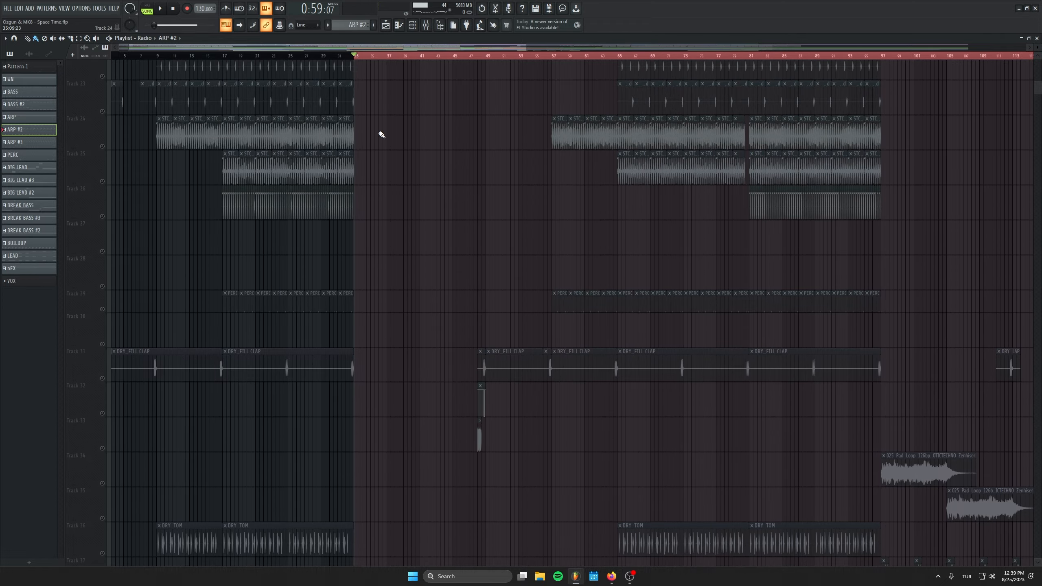
mouse_move(587, 554)
mouse_down()
mouse_move(541, 405)
mouse_move(544, 193)
mouse_move(509, 70)
mouse_up()
drag(482, 505, 496, 174)
click(103, 262)
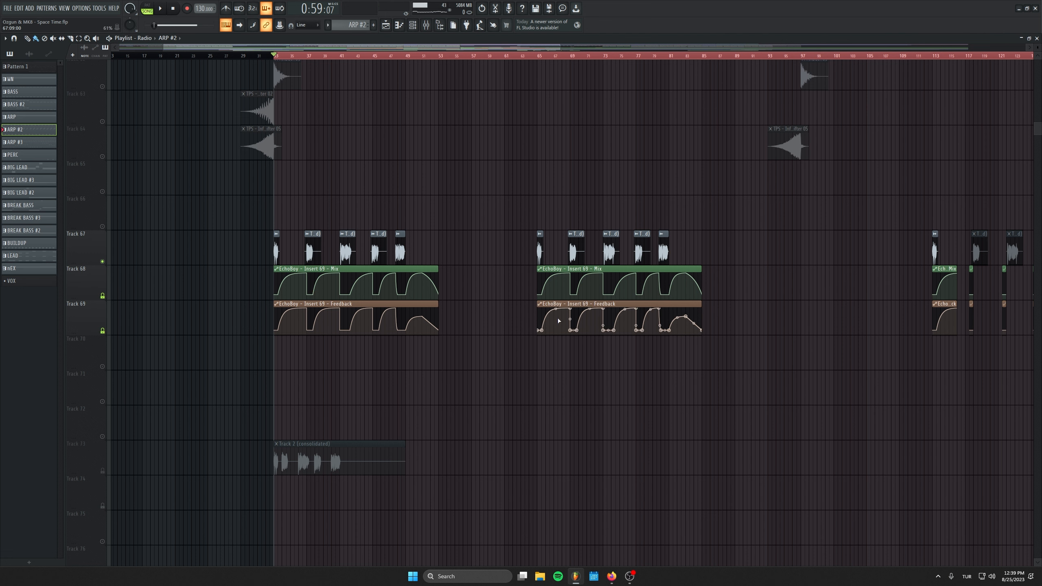
Inspect the audio settings and waveform of the Track 6 (consolidated) vocal clip on Track 67
scroll(242, 365, up, 3)
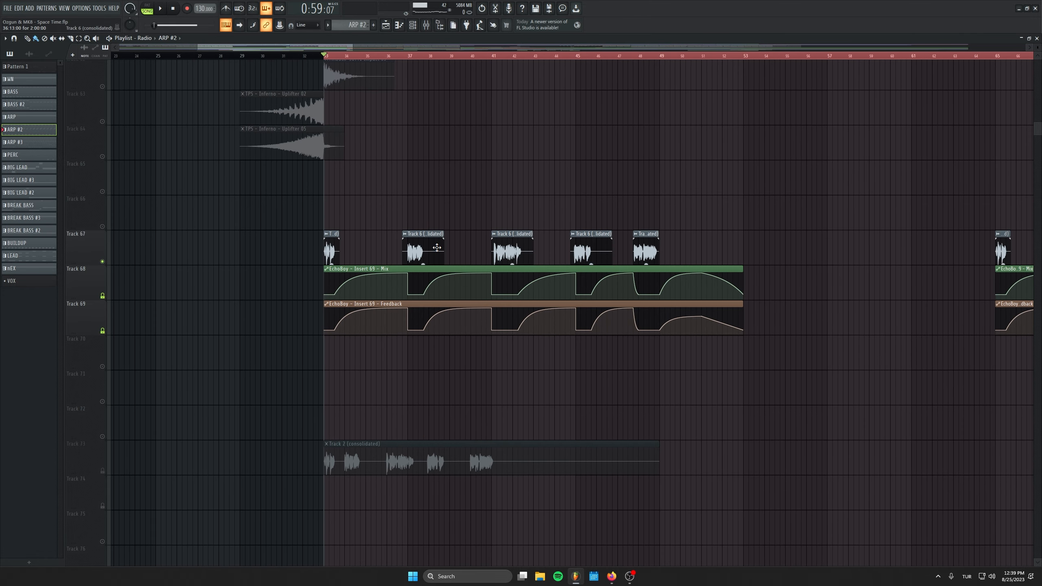
double_click(427, 239)
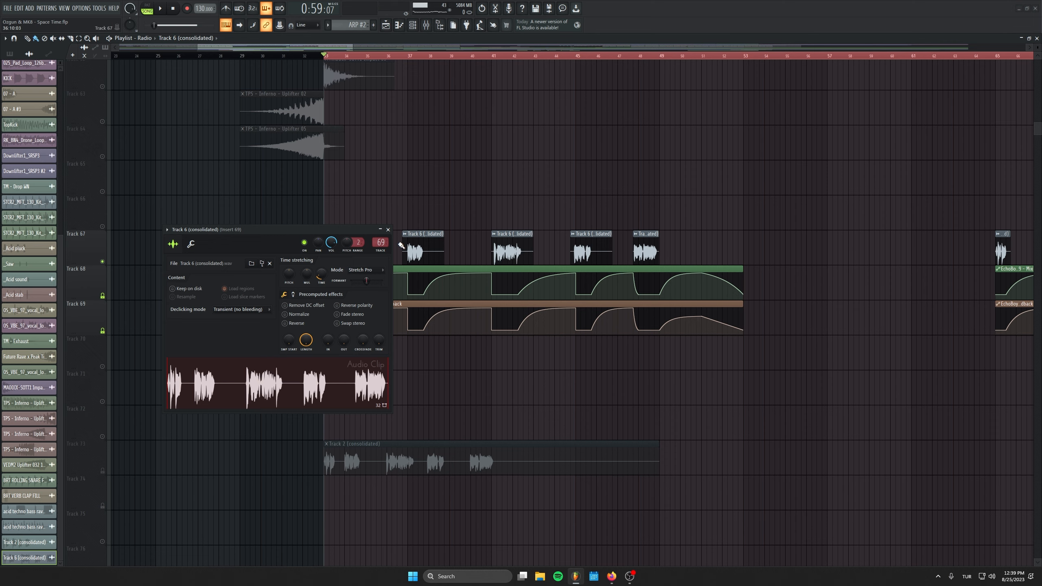
click(388, 230)
scroll(325, 247, up, 10)
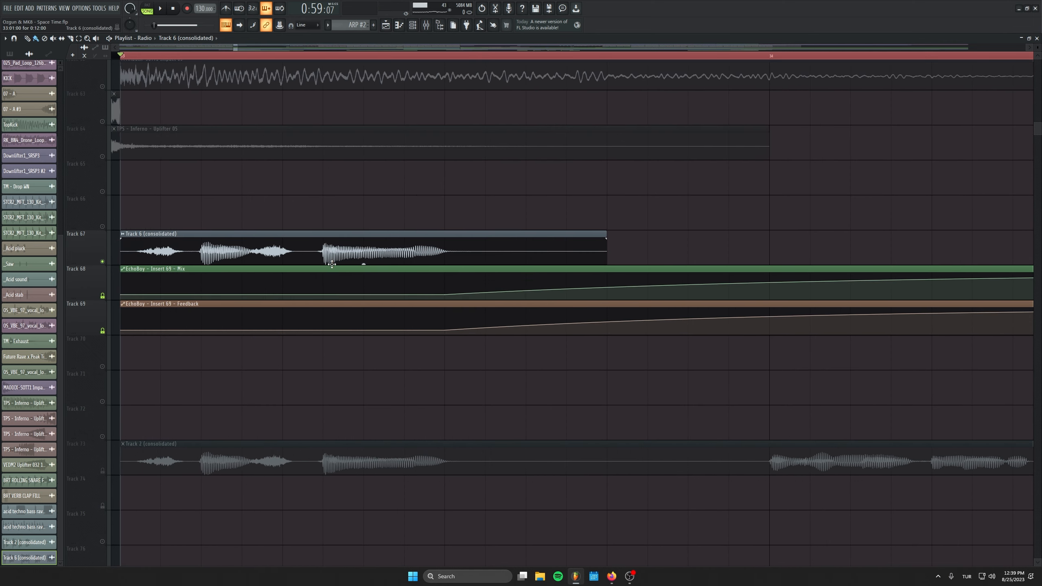
scroll(332, 264, down, 3)
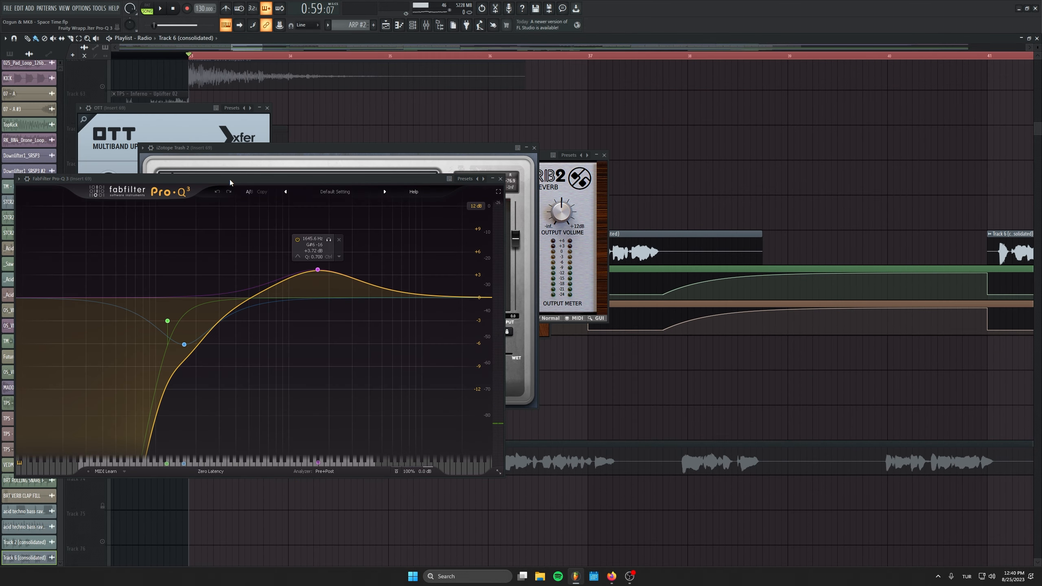
Review the vocal's Pro-Q 3, iZotope Trash 2, OTT and Toraverb2 effects on Insert 69, closing each plugin window
drag(229, 180, 724, 227)
drag(287, 153, 200, 202)
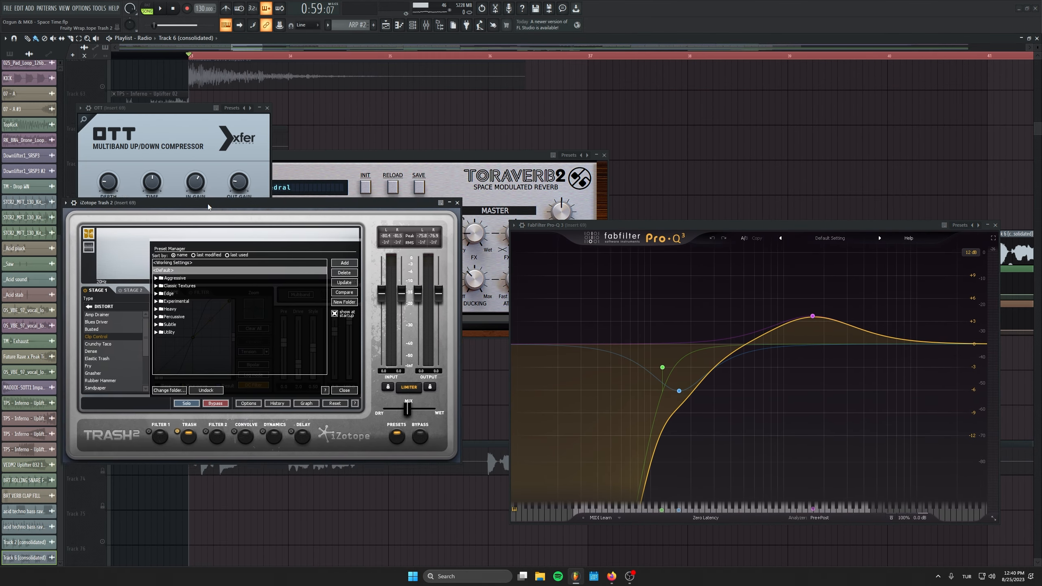
click(334, 386)
click(447, 197)
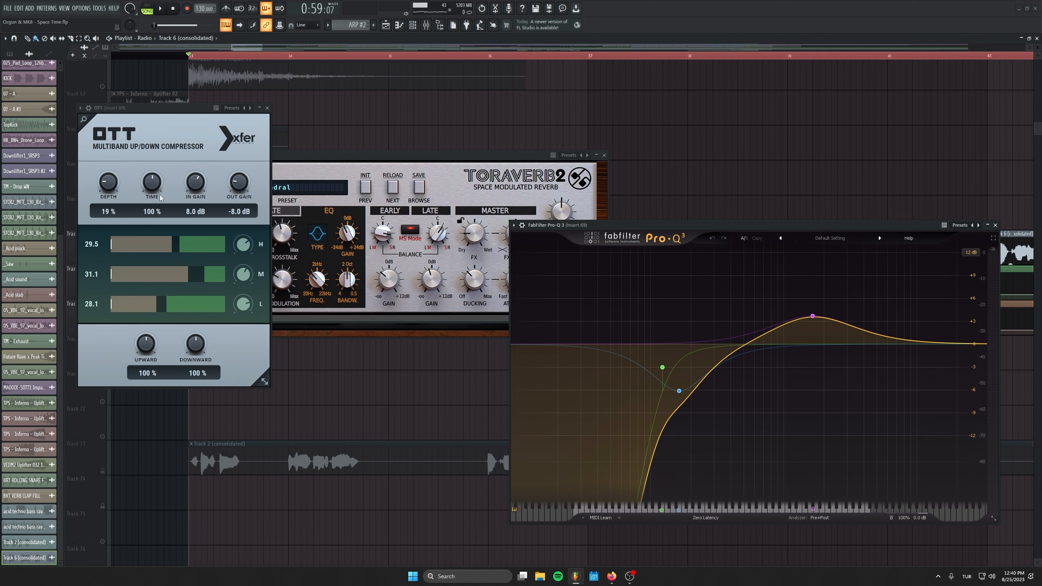
drag(181, 108, 186, 246)
drag(369, 158, 363, 141)
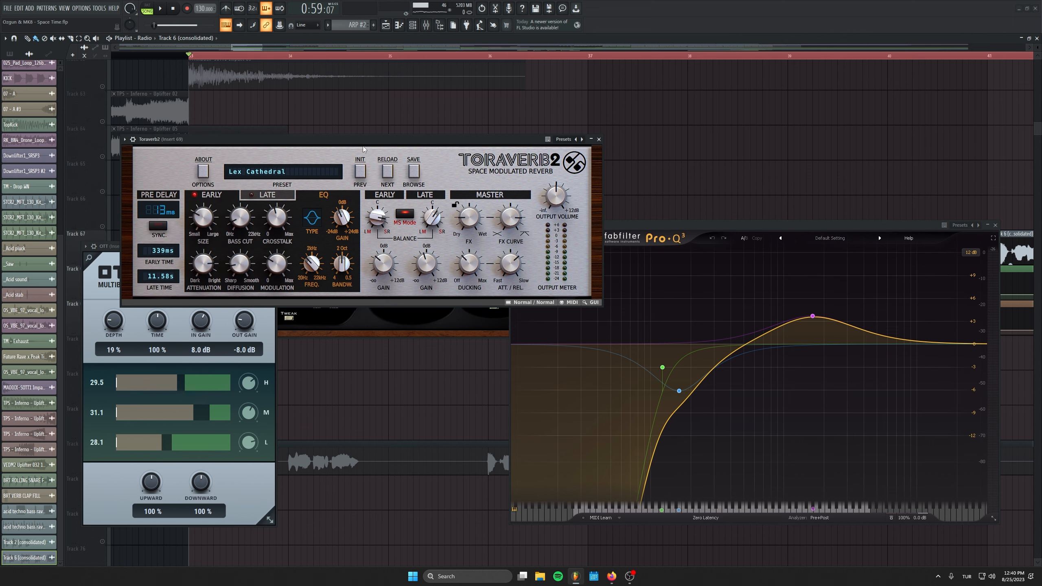
click(599, 140)
click(545, 175)
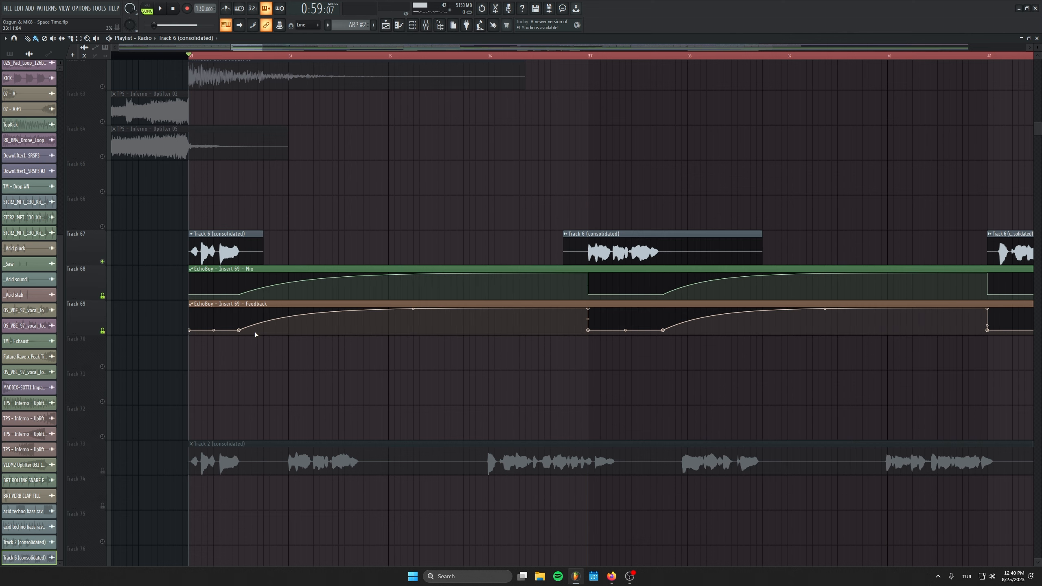
Play the Track 67 vocals with their EchoBoy Mix and Feedback automation from bar 33, and stop playback
drag(287, 236, 557, 251)
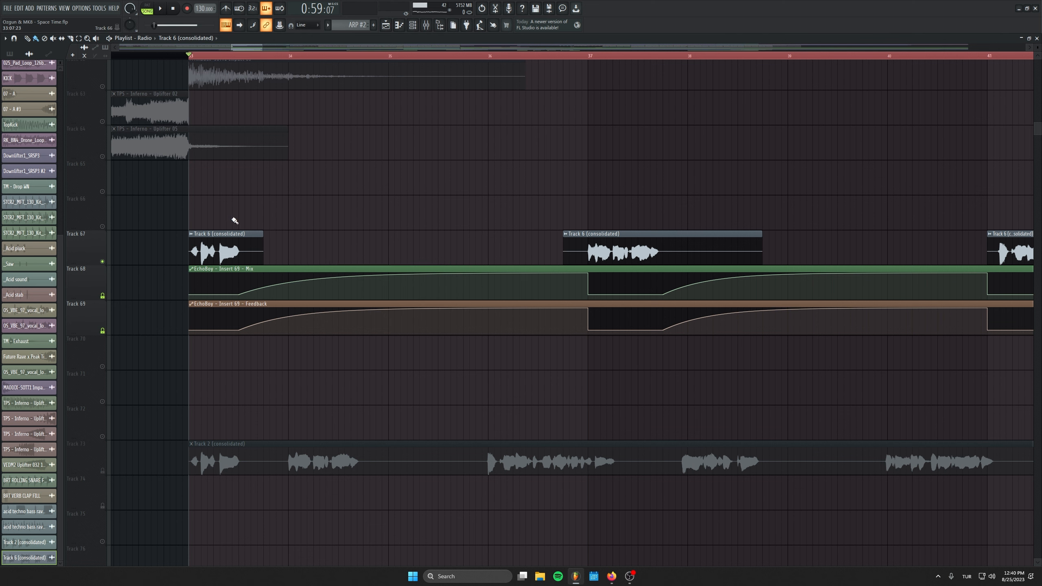
key(space)
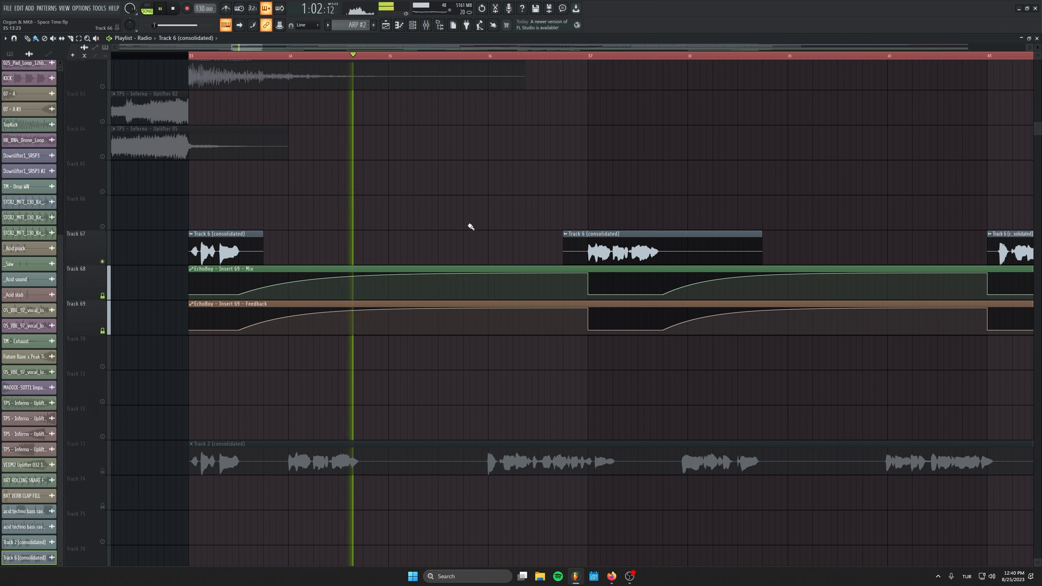
drag(385, 225, 108, 227)
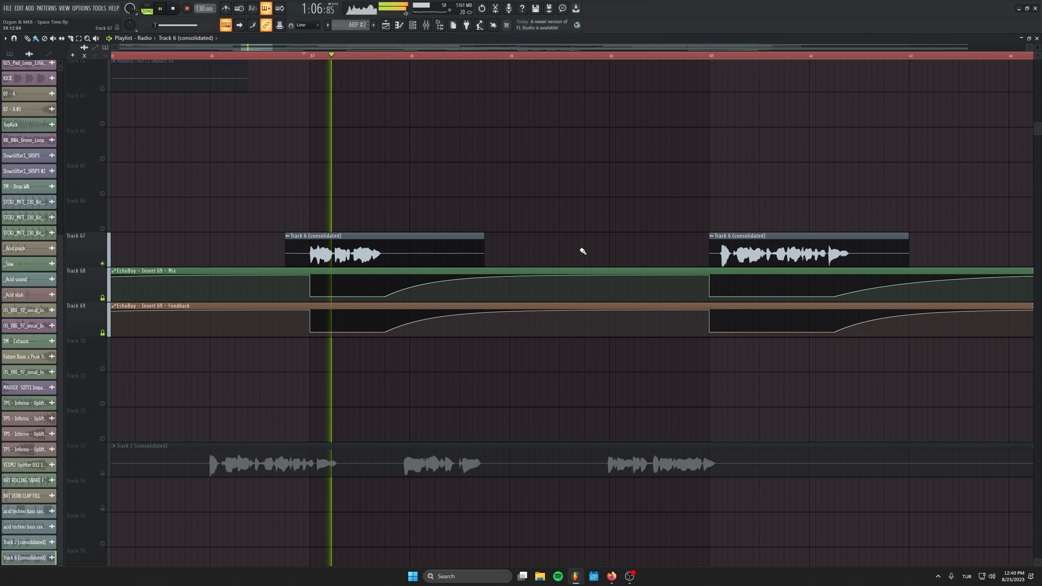
drag(616, 298, 333, 294)
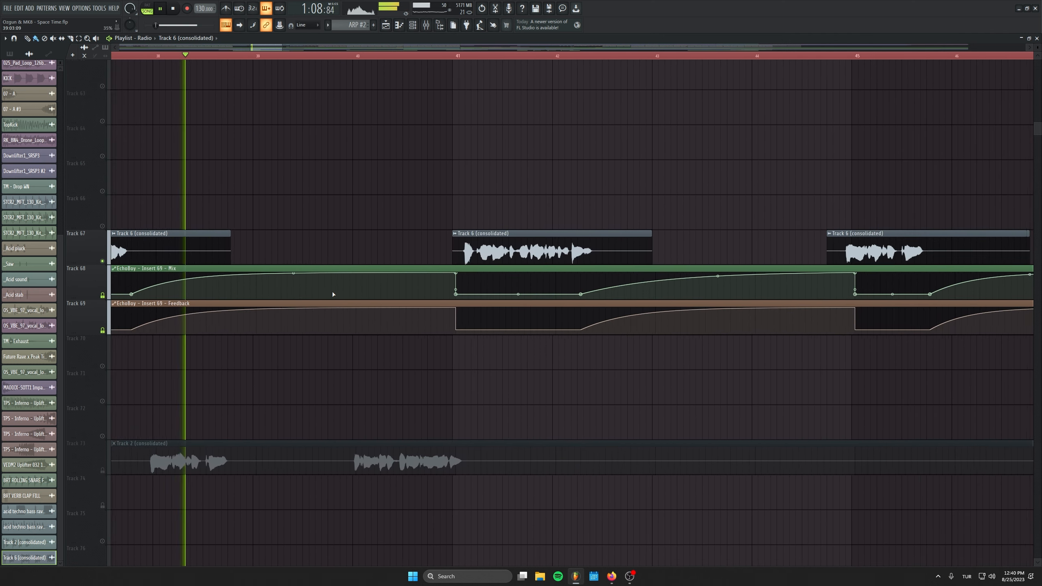
key(space)
scroll(326, 379, down, 5)
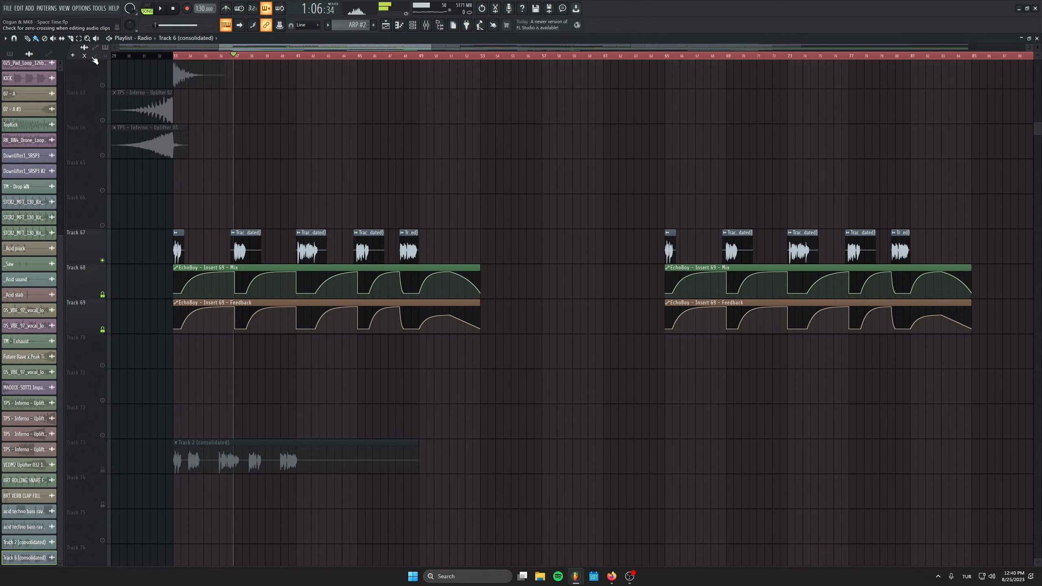
click(177, 9)
scroll(221, 291, up, 10)
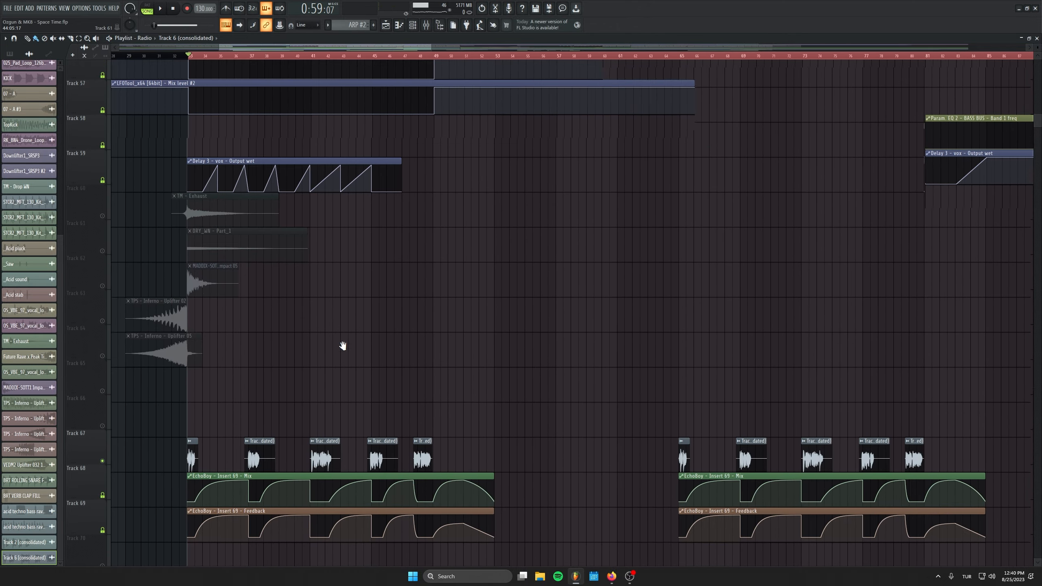
Solo the snare buildup on Track 15 and inspect its notes in the piano roll, returning to the playlist
scroll(410, 299, up, 18)
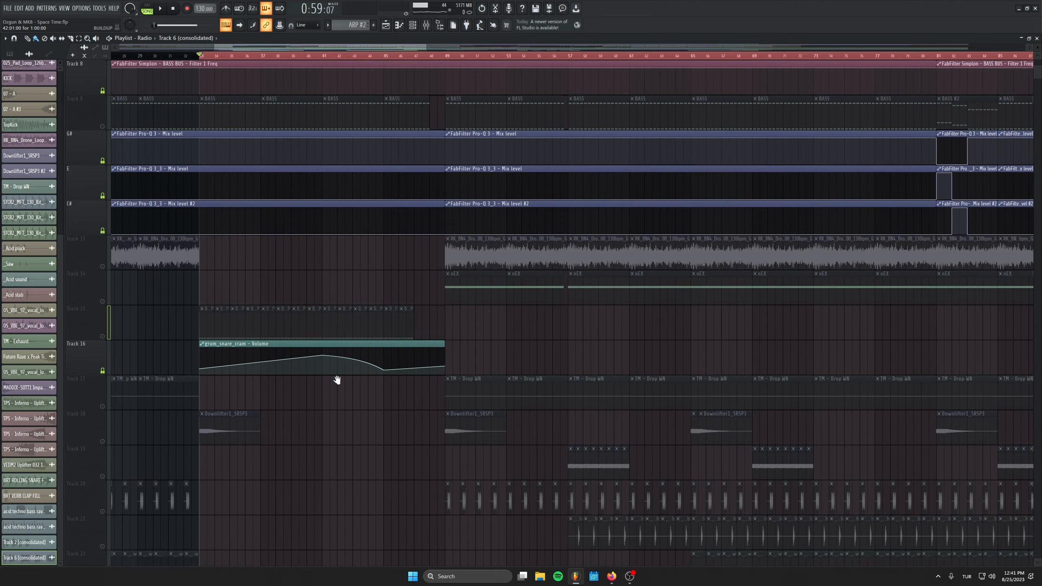
scroll(253, 341, down, 3)
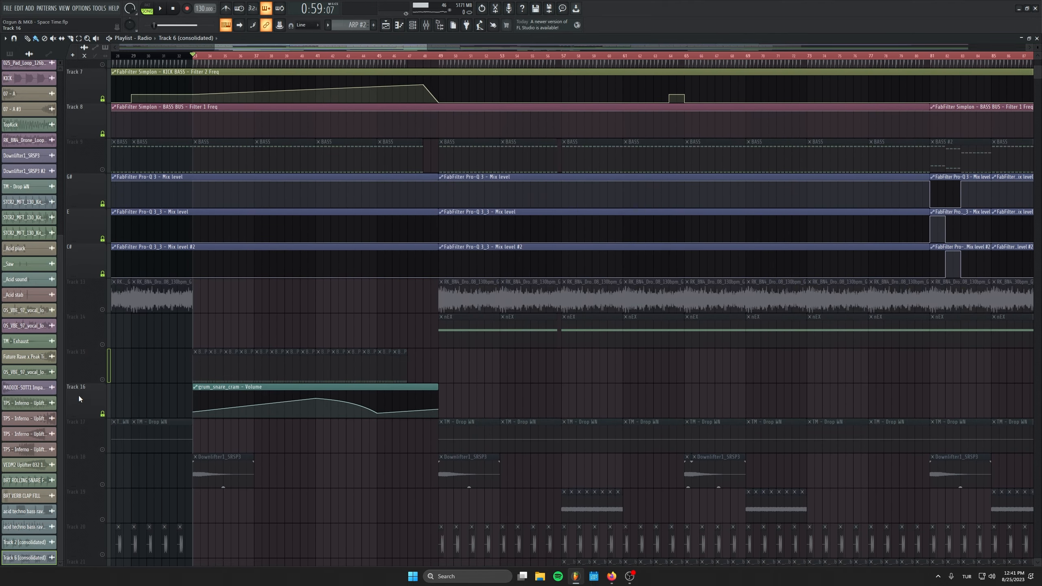
click(103, 380)
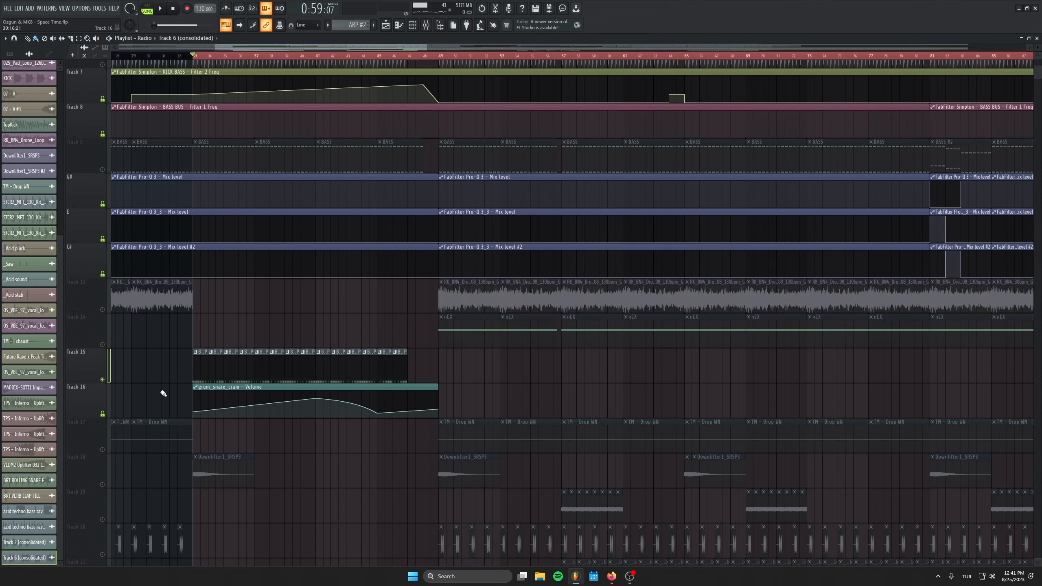
double_click(369, 364)
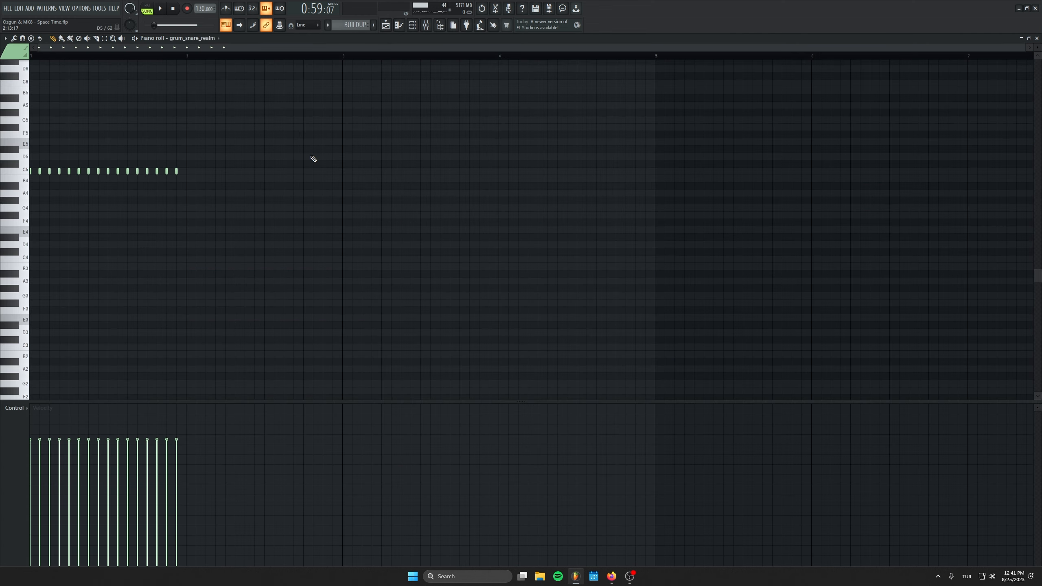
key(Escape)
Play the snare buildup with its Volume automation on Track 16, skip ahead to its end, and stop playback
scroll(345, 378, down, 4)
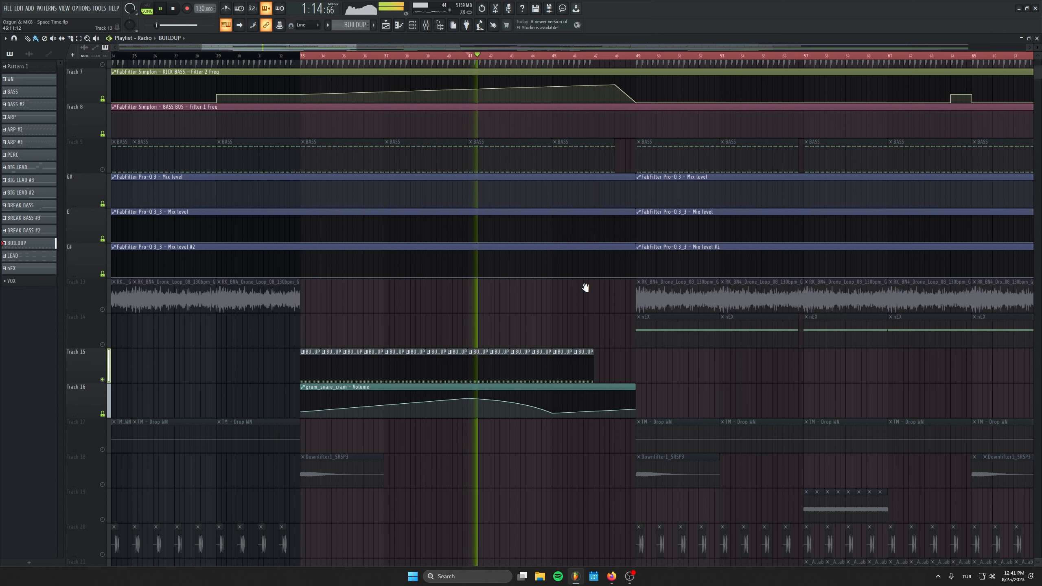
scroll(274, 167, right, 4)
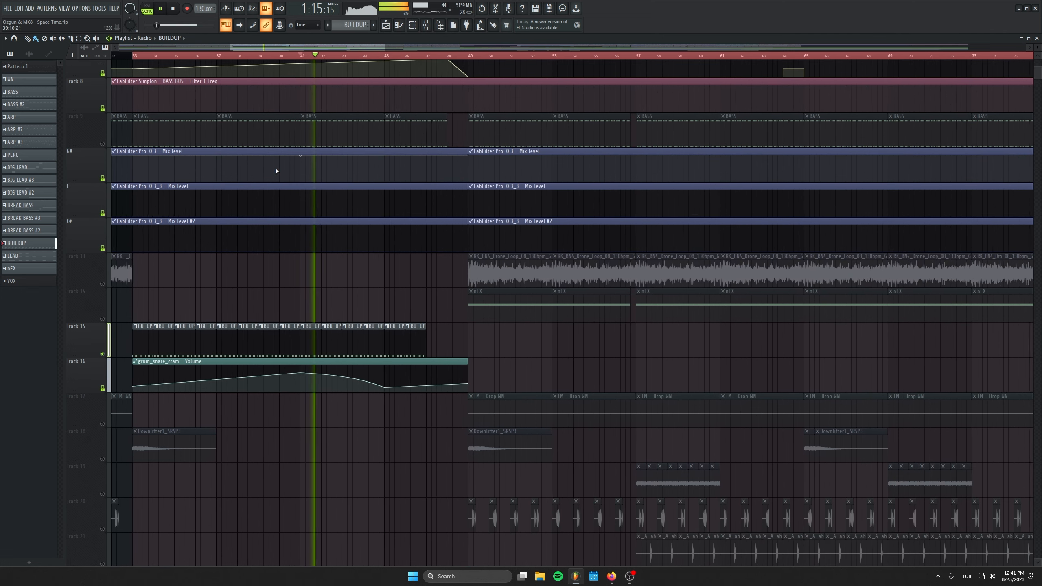
click(418, 57)
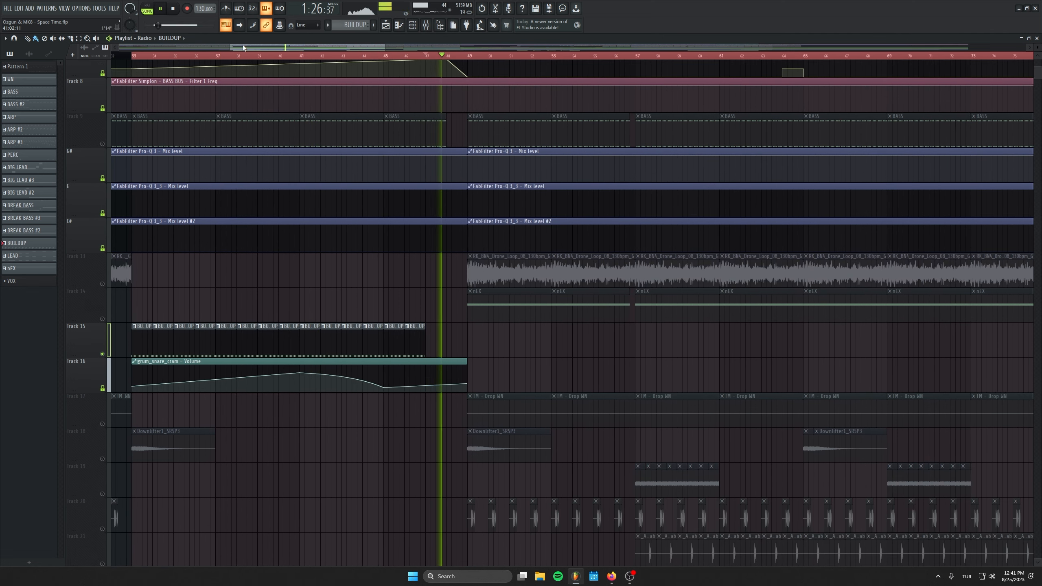
key(space)
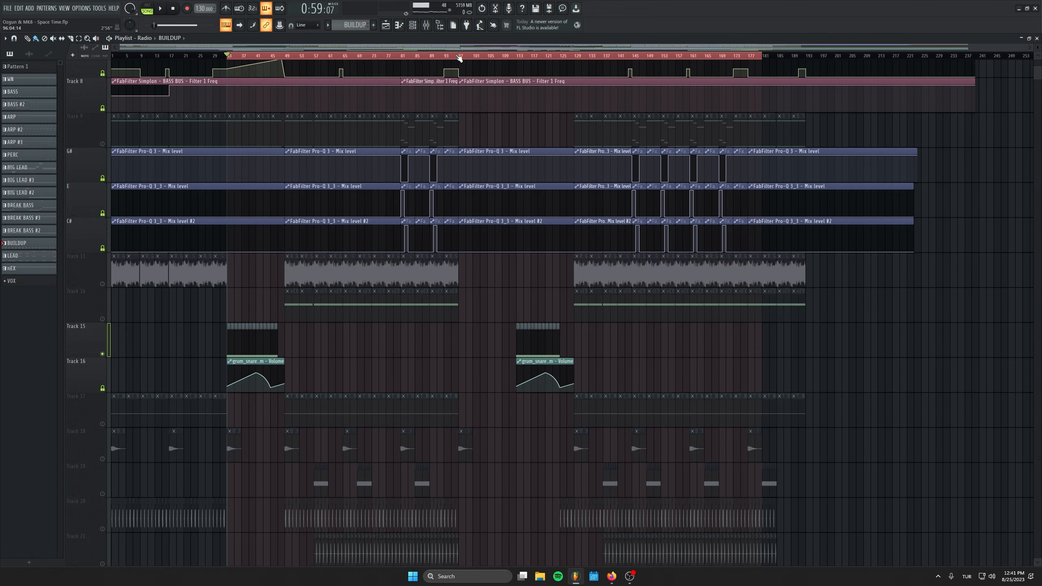
Solo the pad loops on Tracks 34 and 35 and play the break from bar 97
click(457, 56)
scroll(484, 164, down, 6)
scroll(471, 369, up, 4)
scroll(390, 361, down, 9)
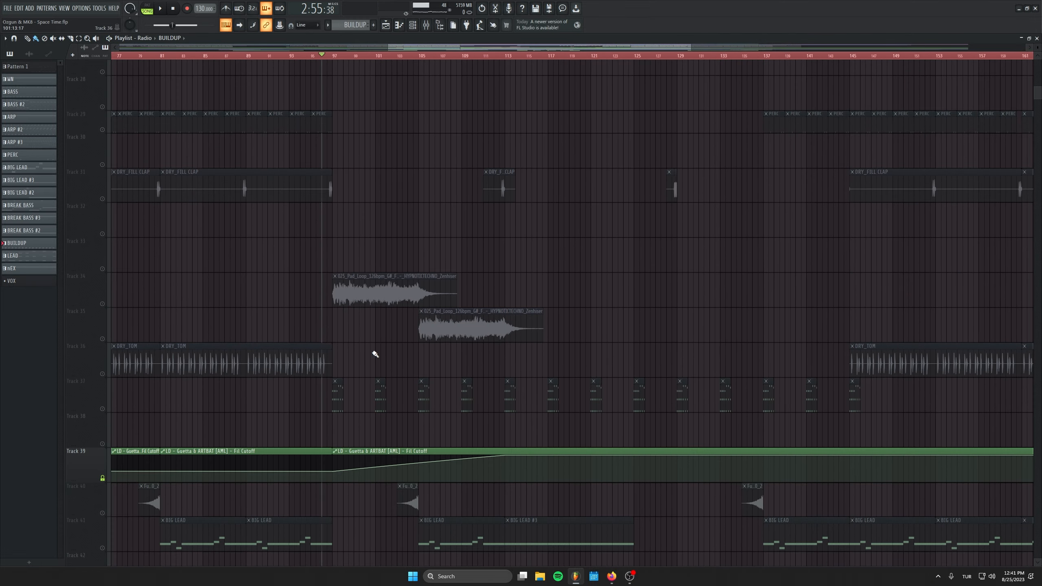
click(103, 304)
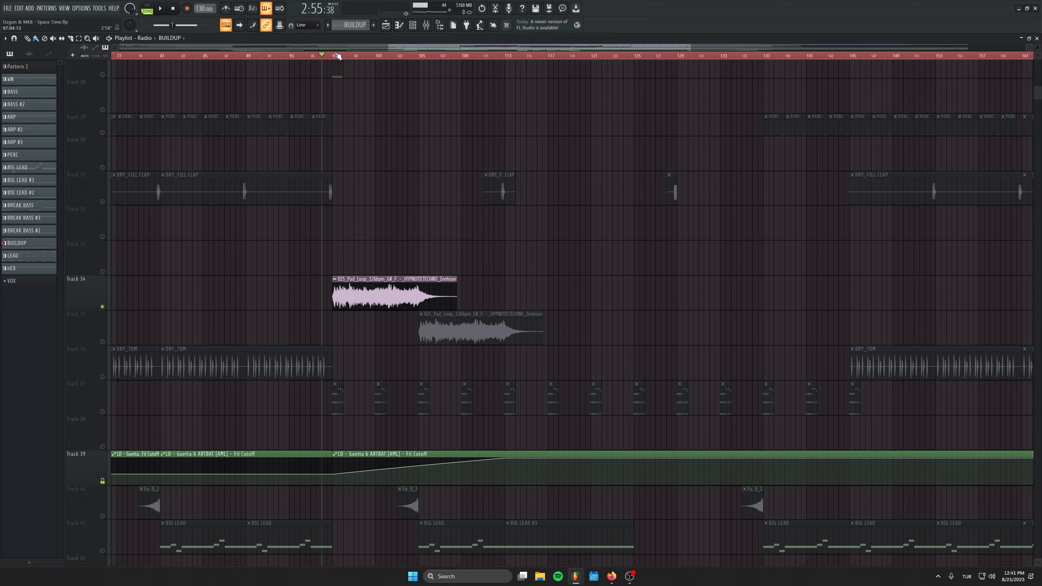
scroll(286, 305, down, 3)
scroll(283, 302, up, 3)
click(103, 248)
key(space)
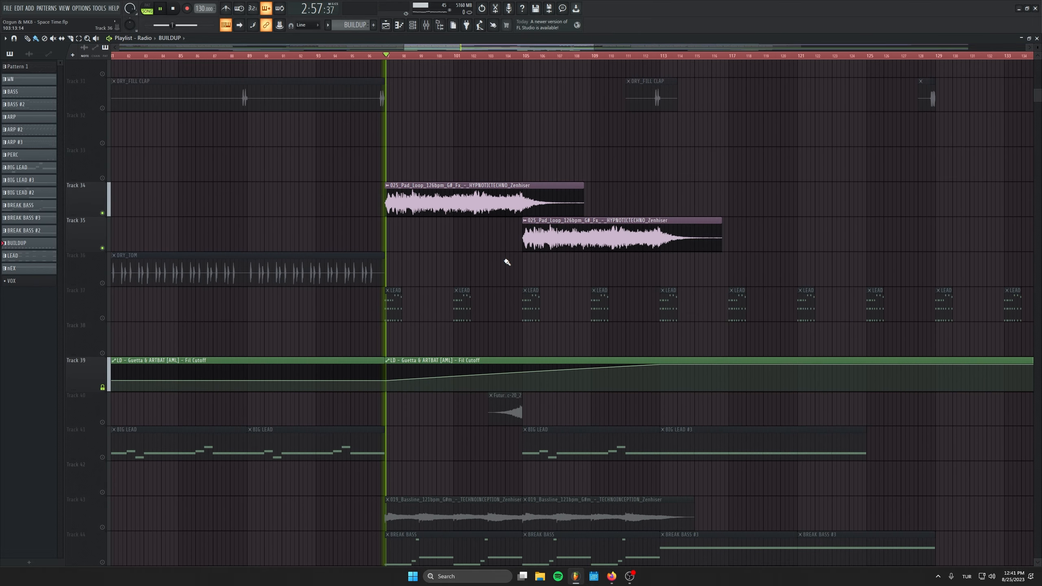
Unmute the Track 43 bassline loop, listen to it together with the pads, and stop playback
drag(474, 310, 387, 270)
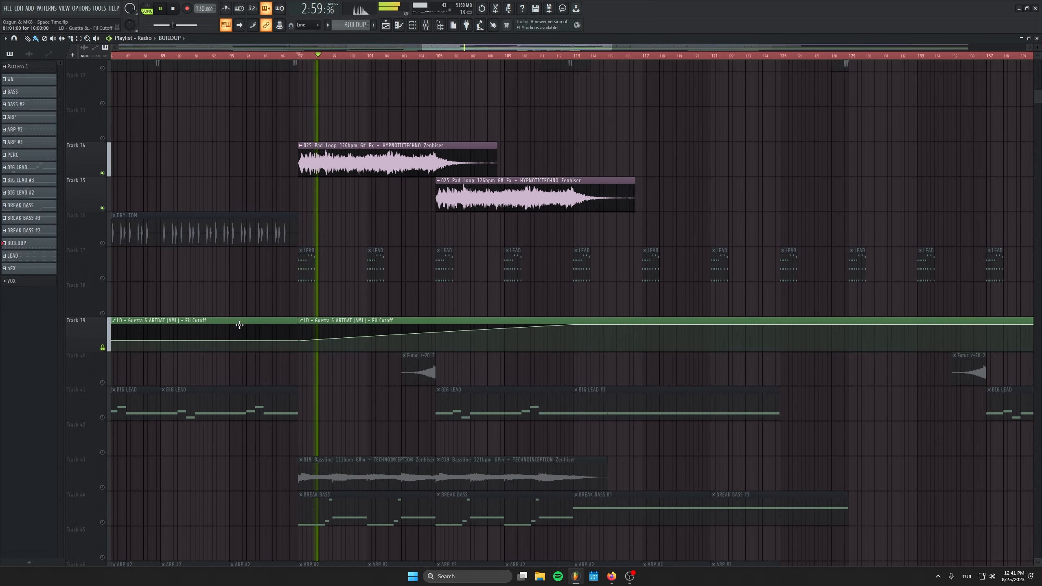
click(102, 487)
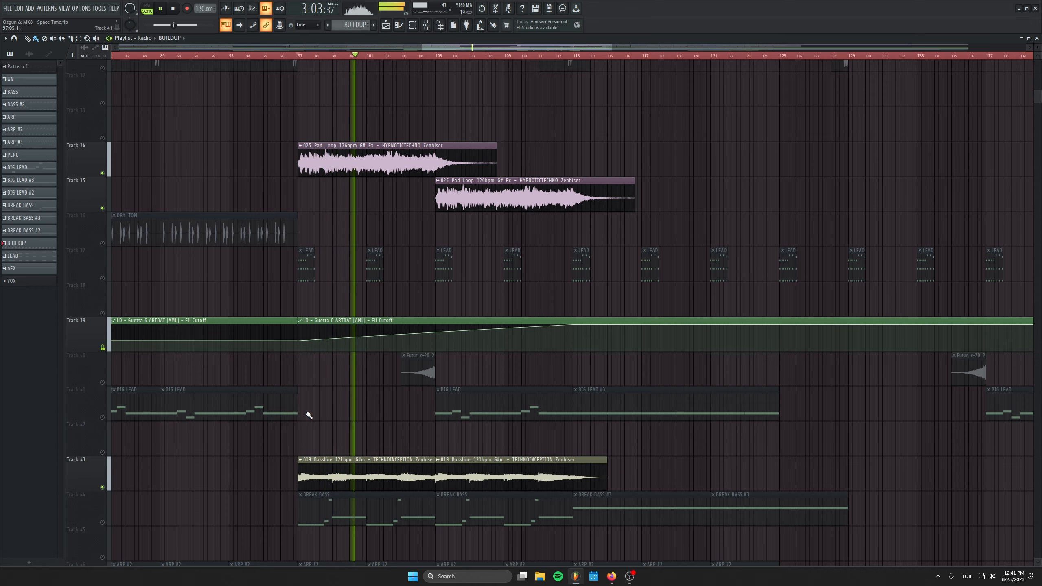
scroll(276, 374, down, 4)
scroll(314, 370, up, 4)
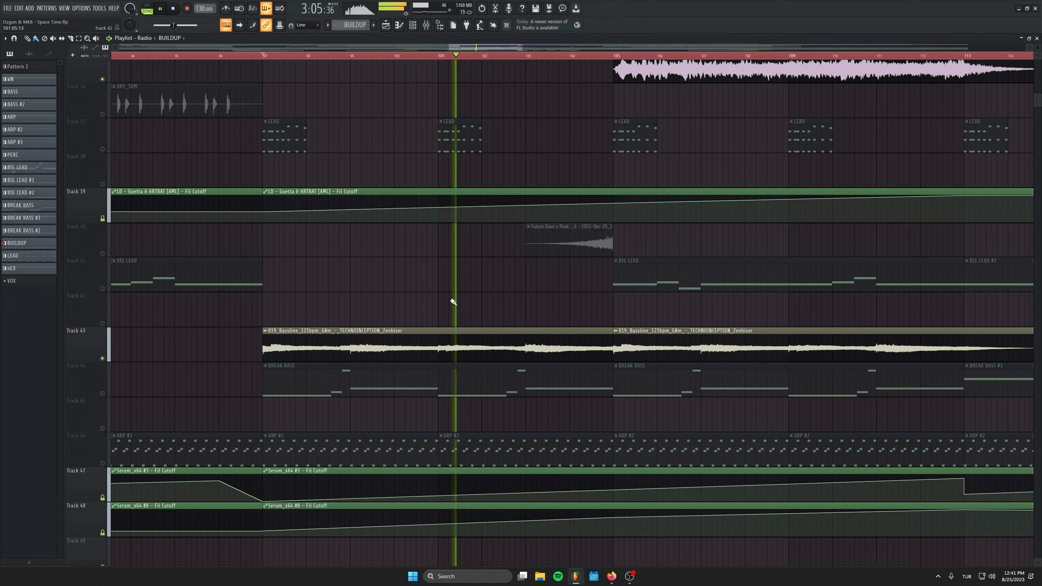
drag(451, 300, 372, 395)
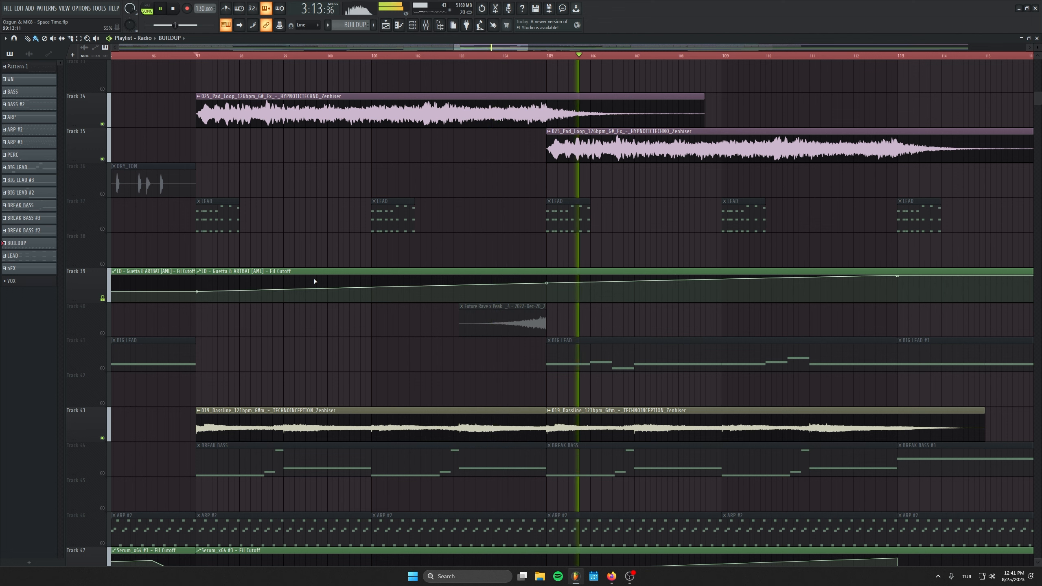
click(174, 8)
Solo the BREAK BASS clips on Track 44 and play them together with the Track 43 bassline loop
drag(200, 422, 902, 421)
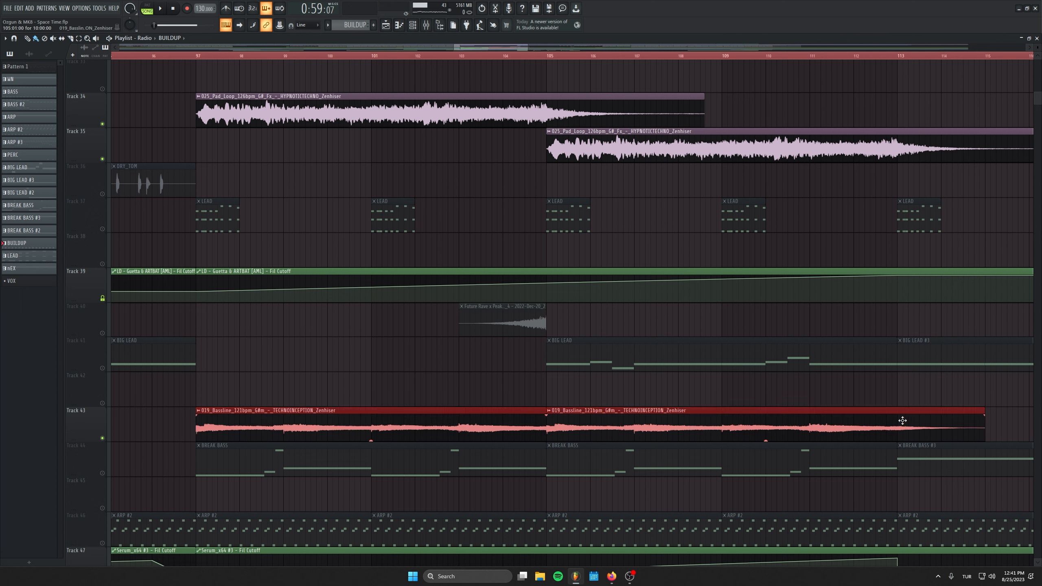
right_click(102, 474)
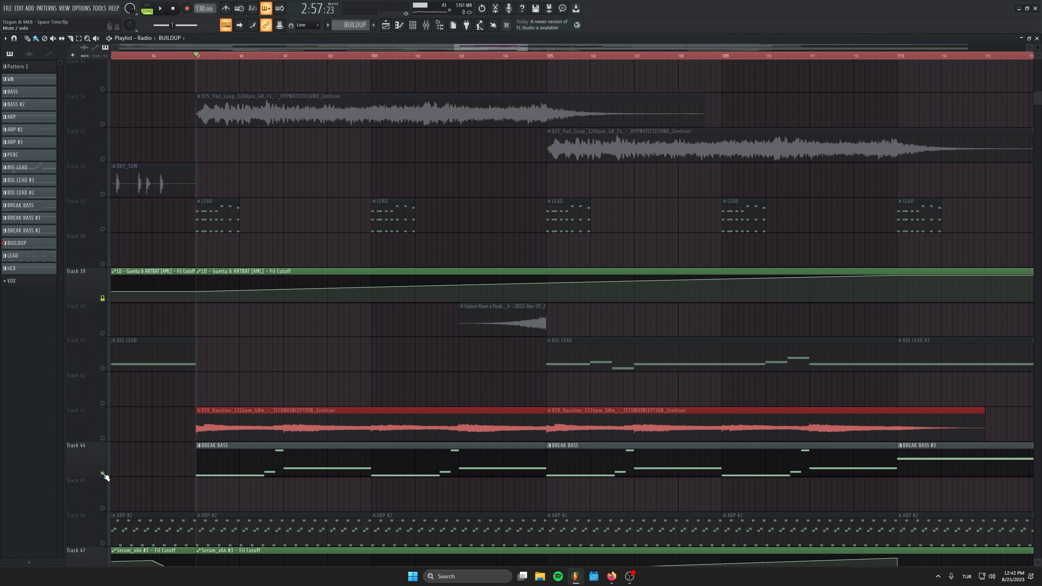
drag(165, 464, 821, 473)
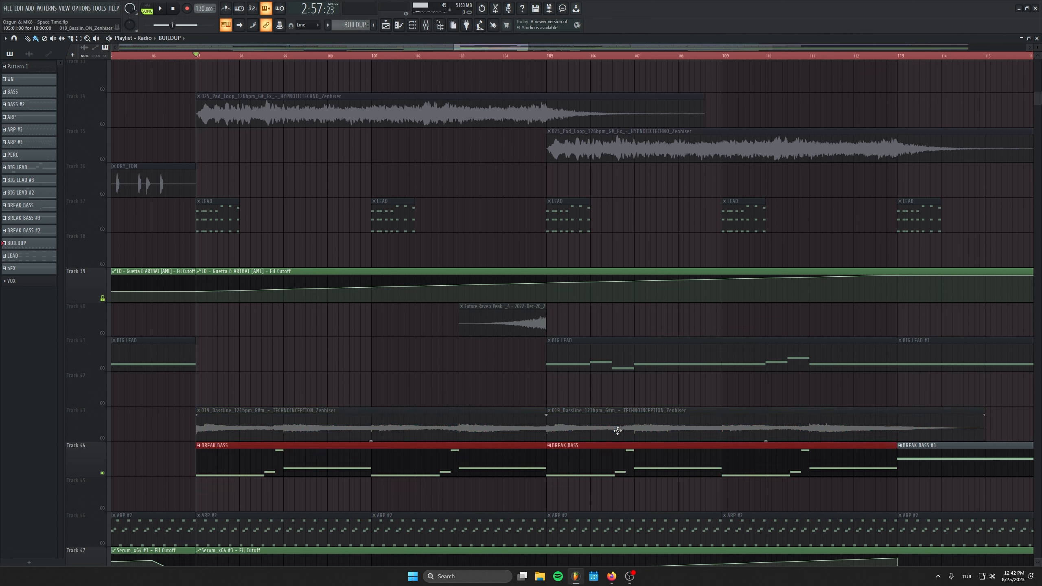
click(102, 438)
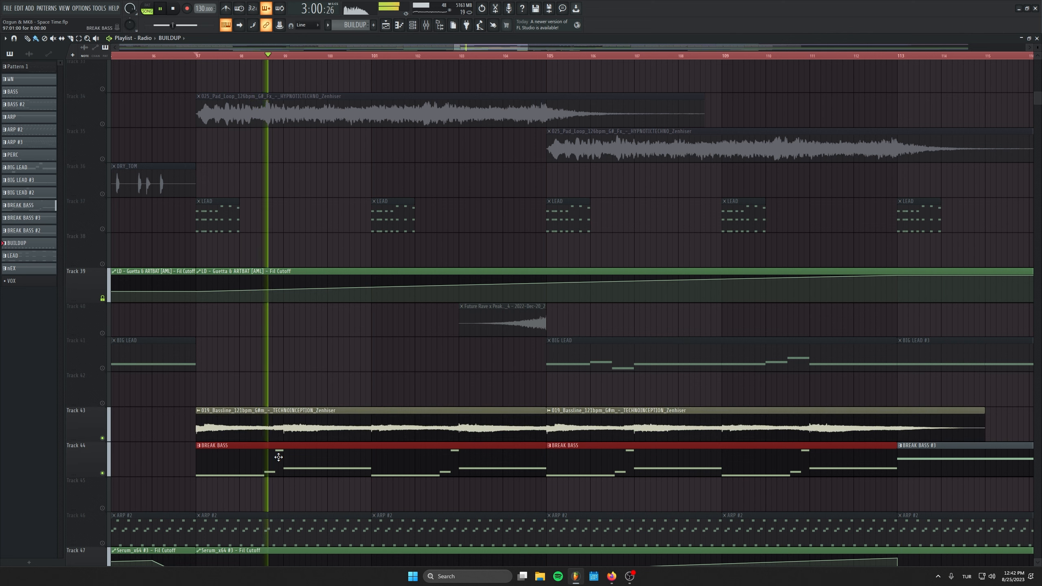
Unmute ARP #2 on Track 46, the riser on Track 40 and BIG LEAD on Track 41, listen, and stop playback
scroll(459, 497, down, 3)
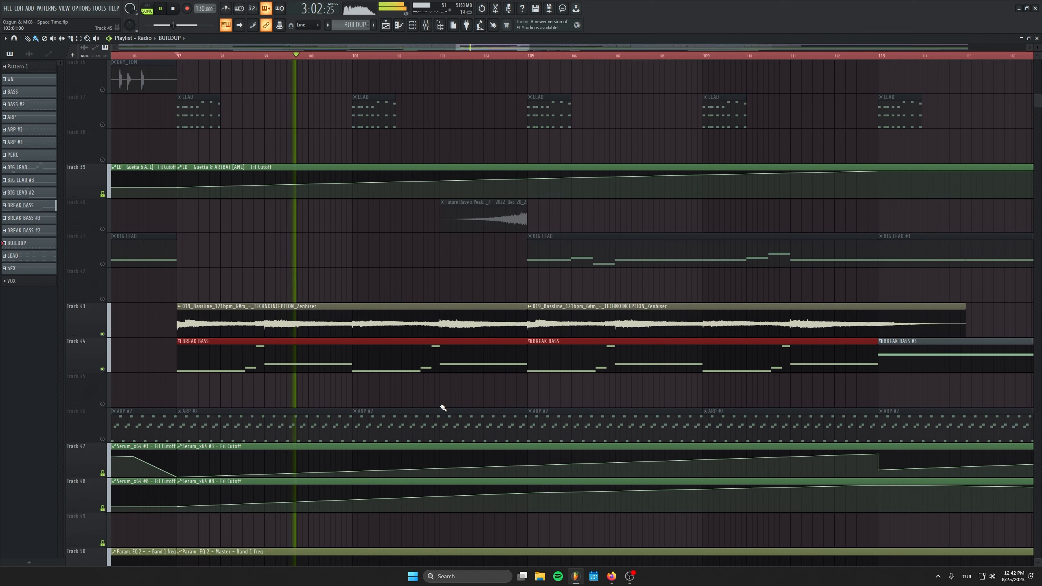
click(108, 439)
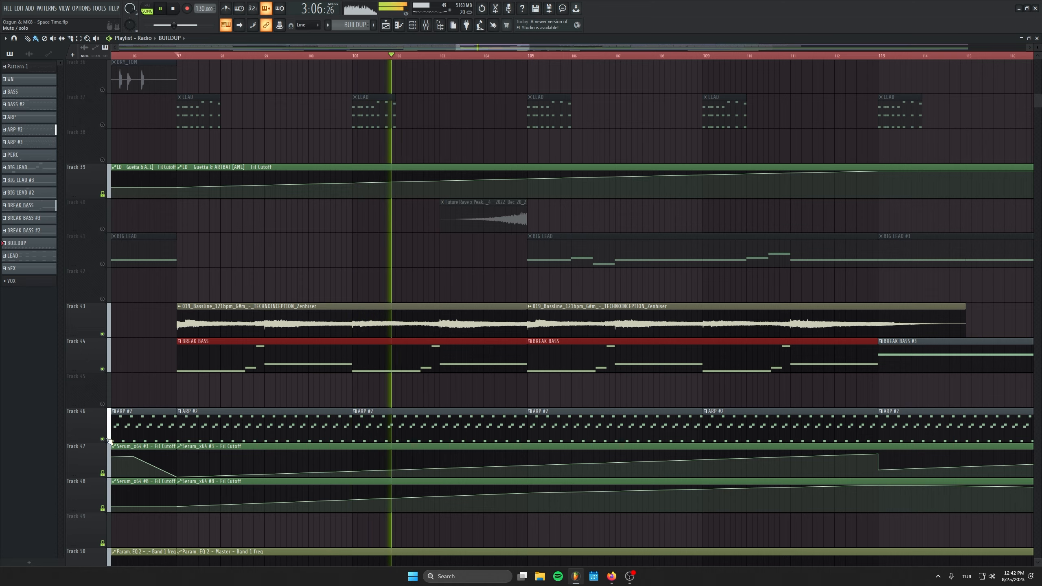
drag(344, 383, 171, 363)
drag(274, 405, 319, 429)
click(107, 219)
click(108, 254)
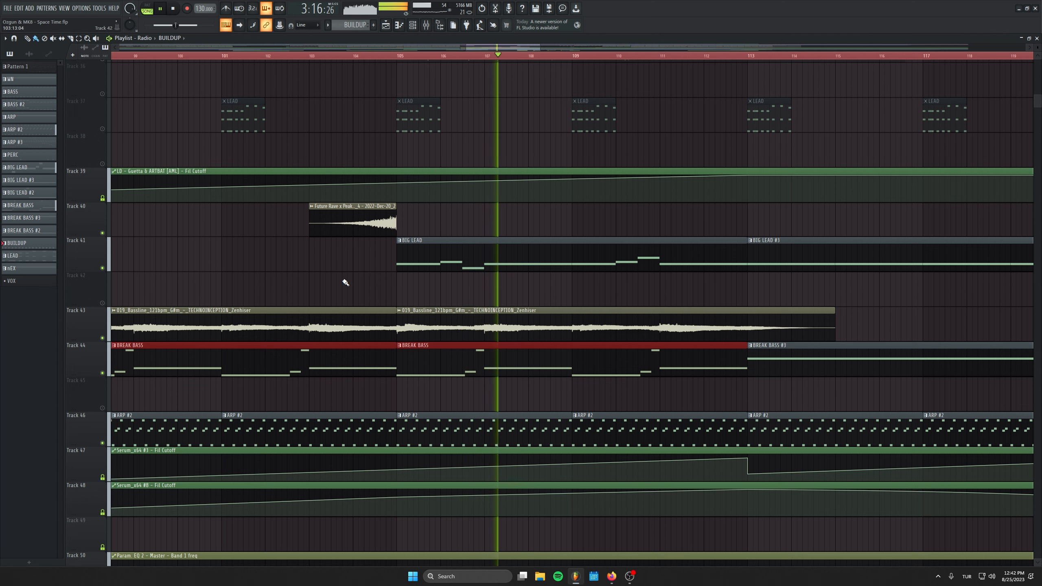
click(174, 8)
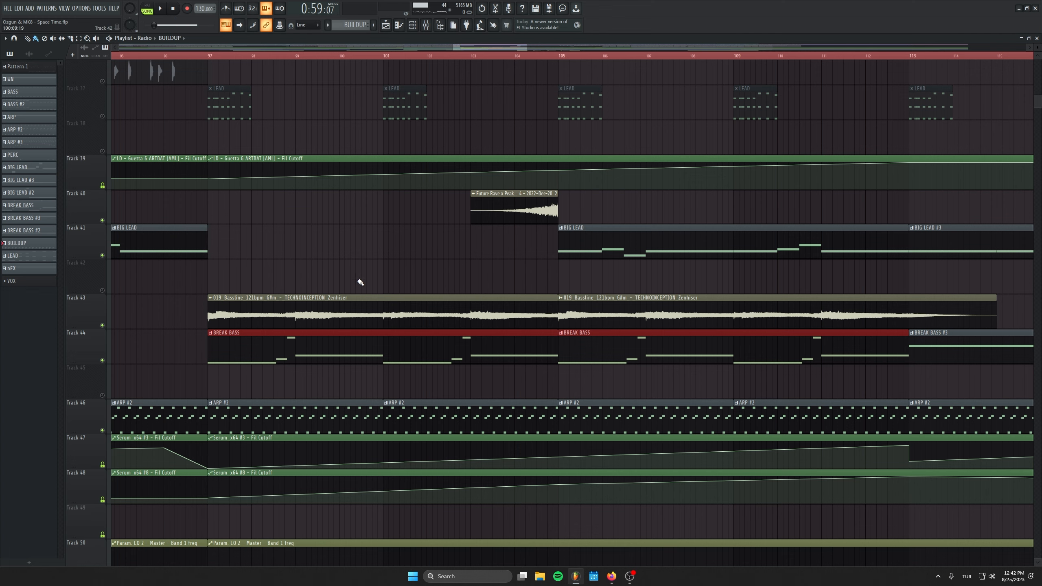
Highlight the break's bassline and BREAK BASS clips, followed by the Track 40 riser and the BIG LEAD clips
drag(239, 294, 730, 365)
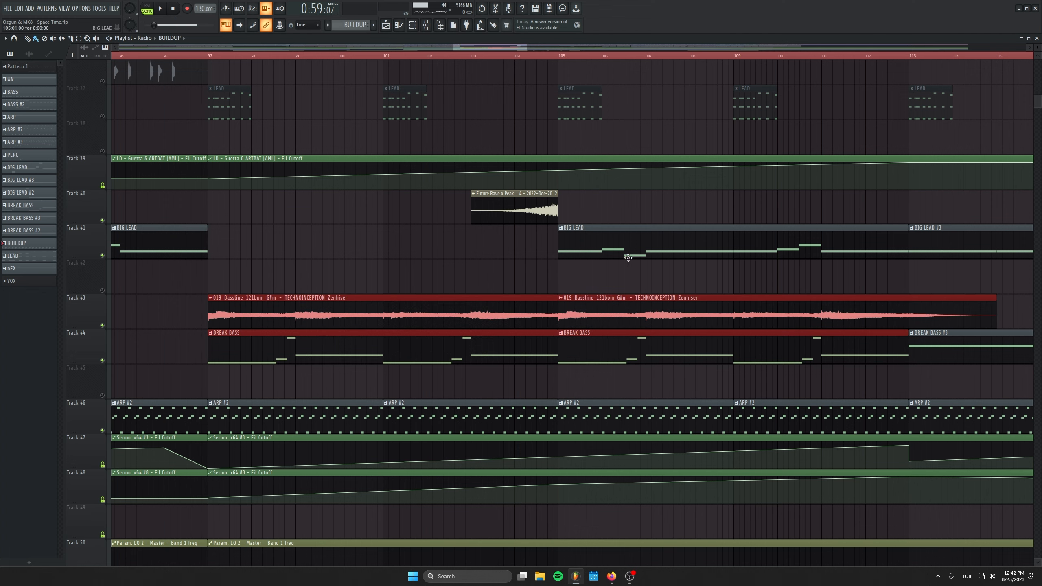
drag(818, 275, 508, 205)
scroll(388, 222, down, 5)
drag(378, 207, 711, 267)
scroll(390, 223, up, 4)
scroll(265, 177, up, 3)
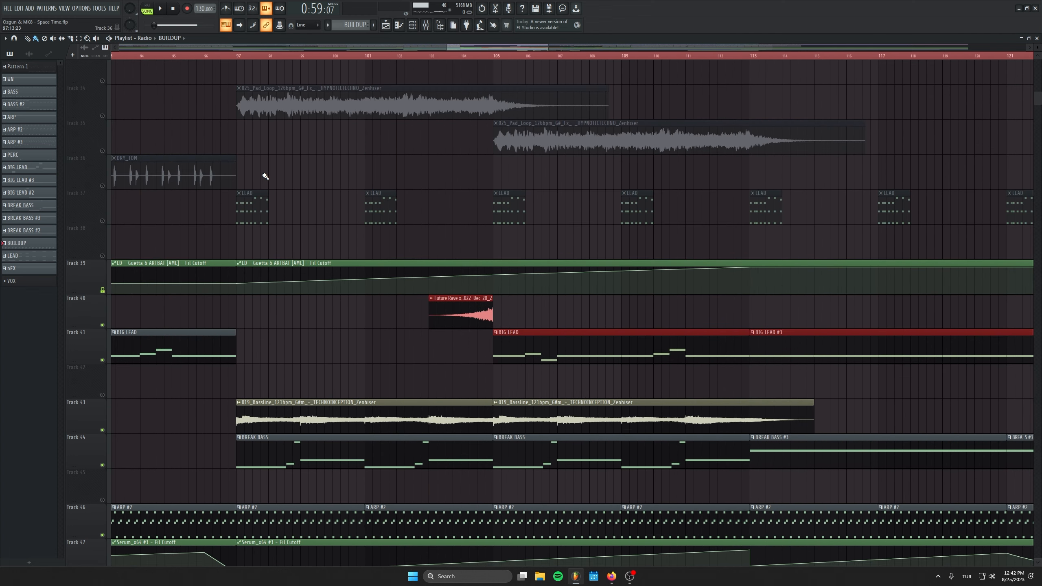
Solo the LEAD clips on Track 37, highlight the first ones, and play them
drag(266, 176, 607, 243)
right_click(102, 221)
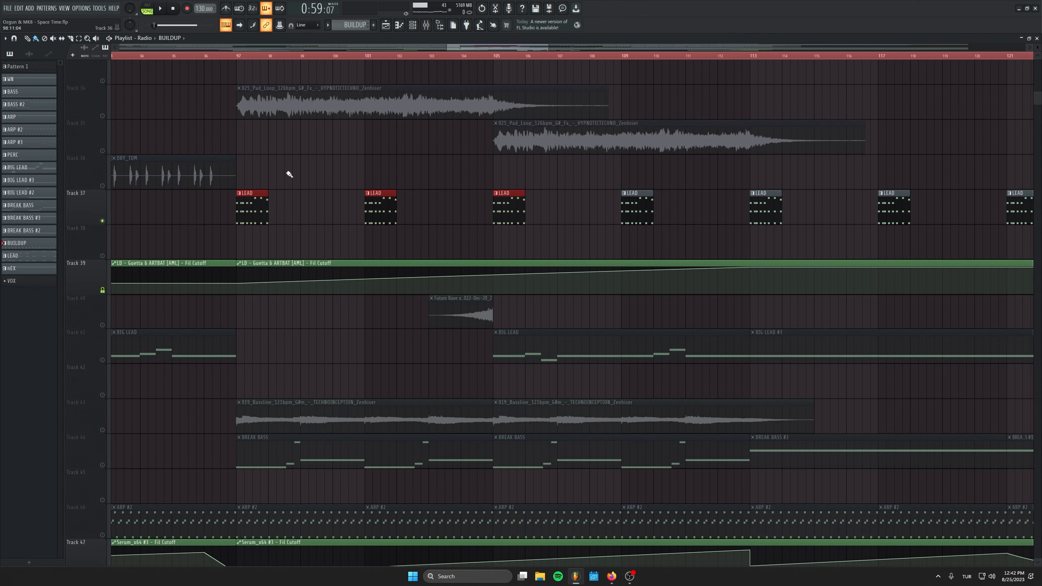
drag(250, 175, 550, 233)
key(space)
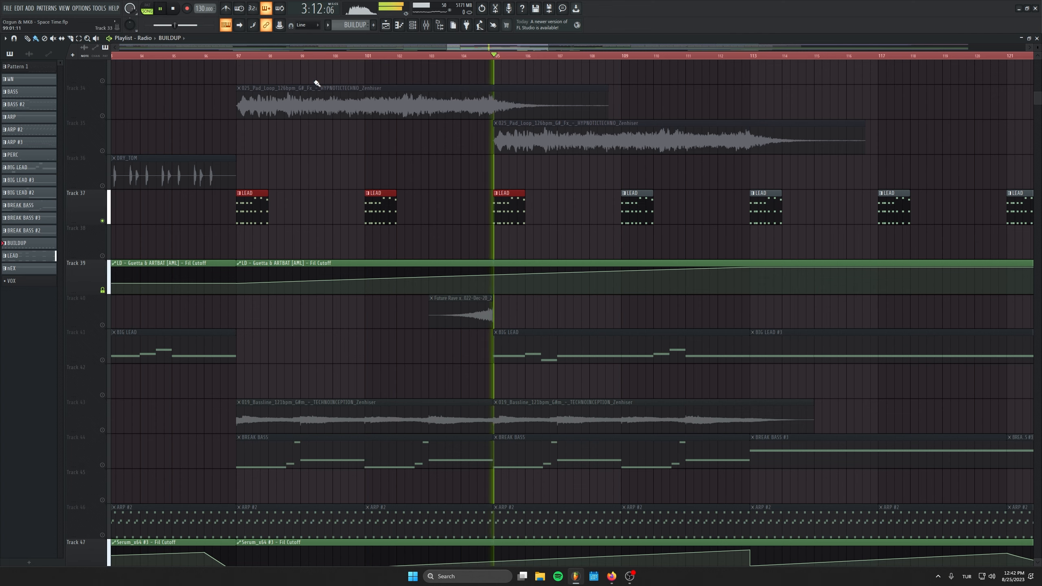
drag(568, 174, 384, 182)
Review the LEAD pattern's Serum synth sound and its piano roll notes, stopping playback and closing both windows
click(426, 29)
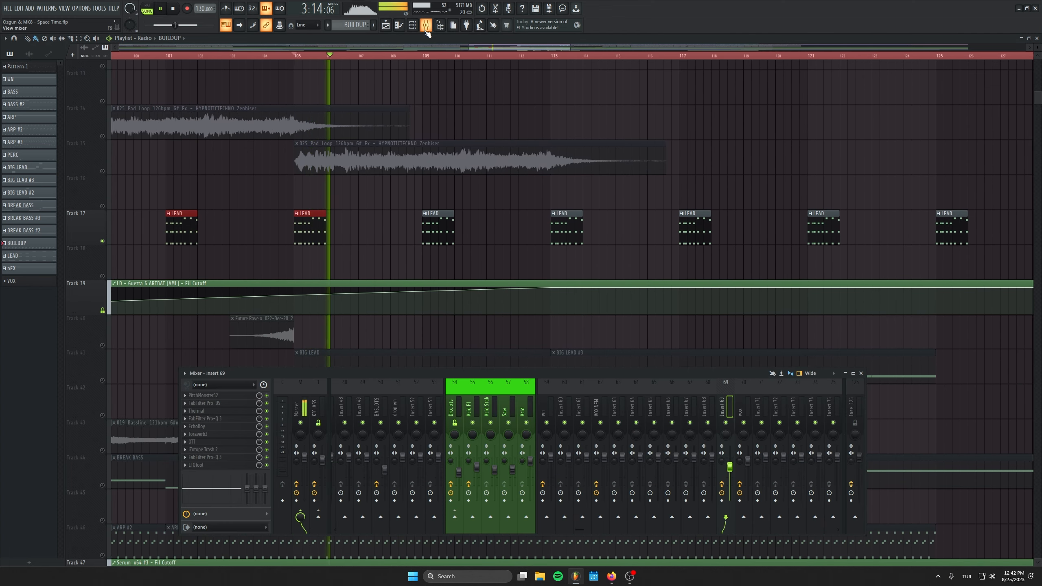
click(312, 225)
click(413, 28)
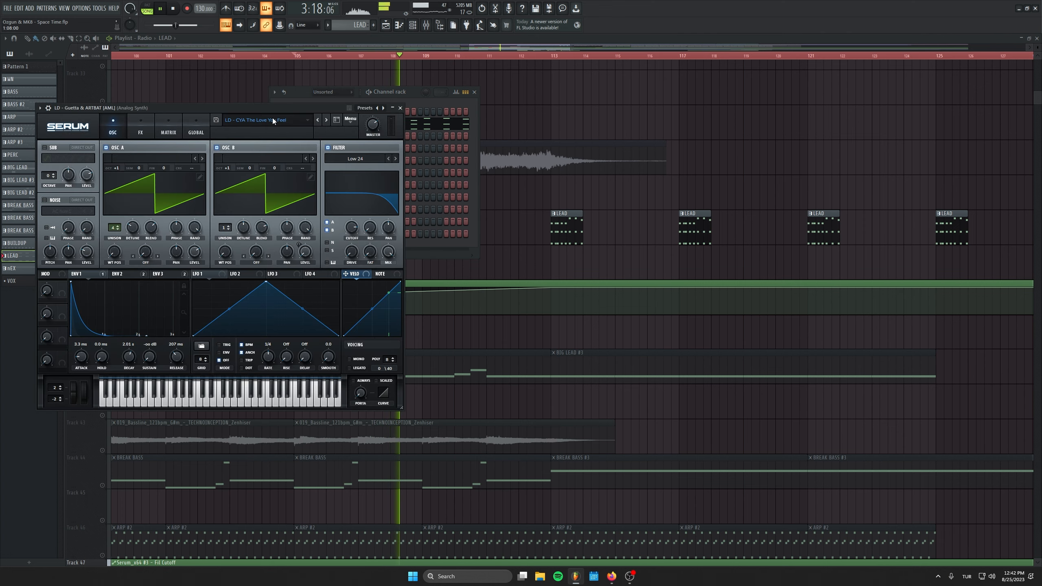
drag(272, 118, 424, 181)
click(540, 176)
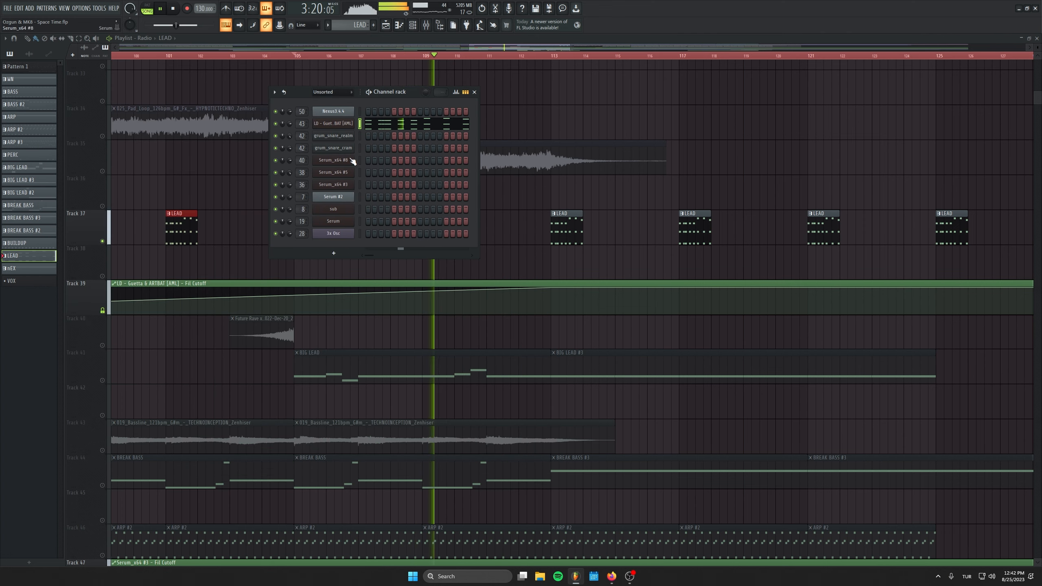
click(430, 124)
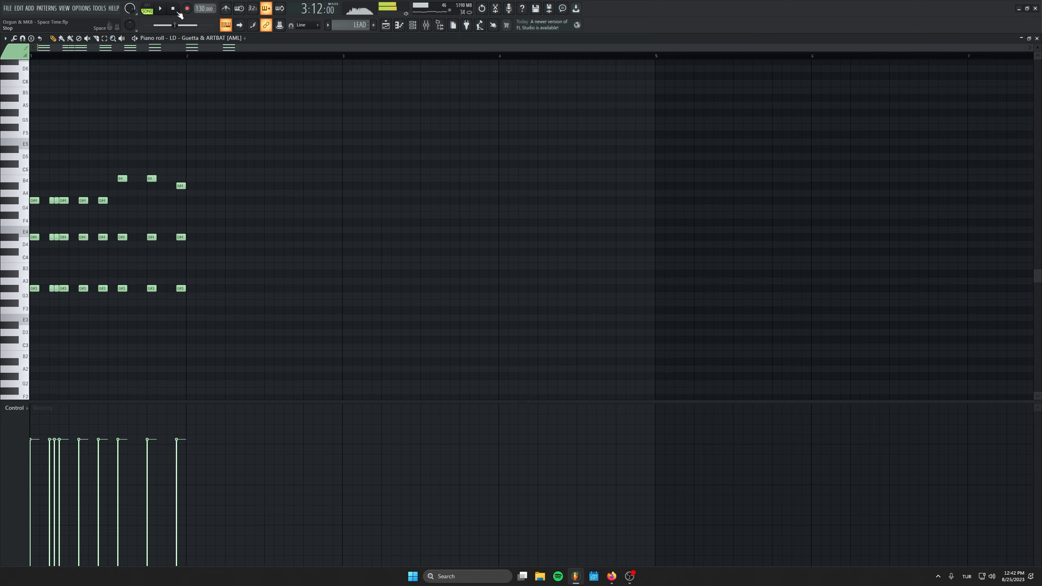
key(Escape)
Open both Fruity delay 2 effects on the Analog Synth mixer track and arrange their windows for comparison
key(F9)
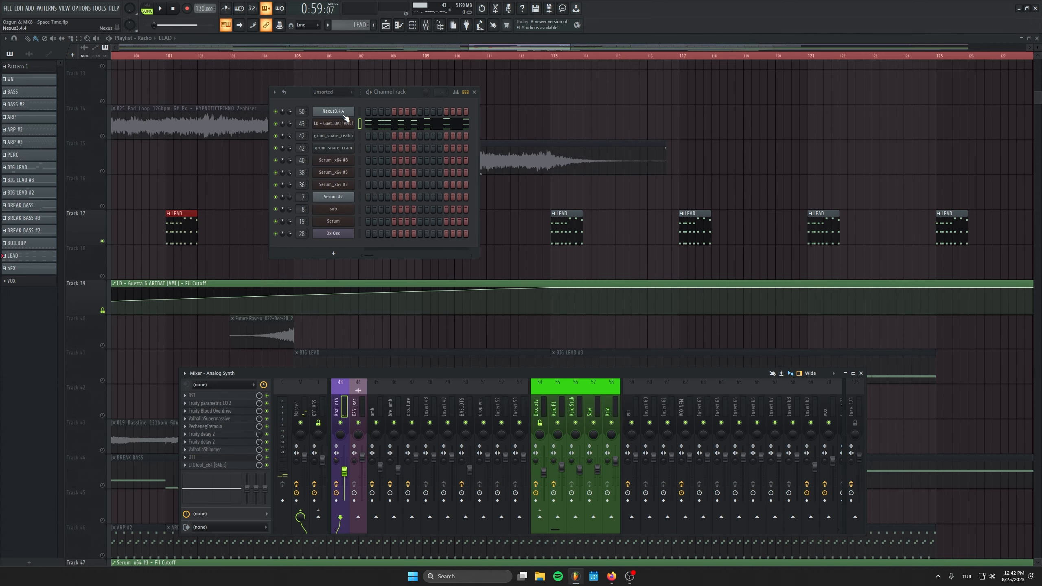
click(207, 443)
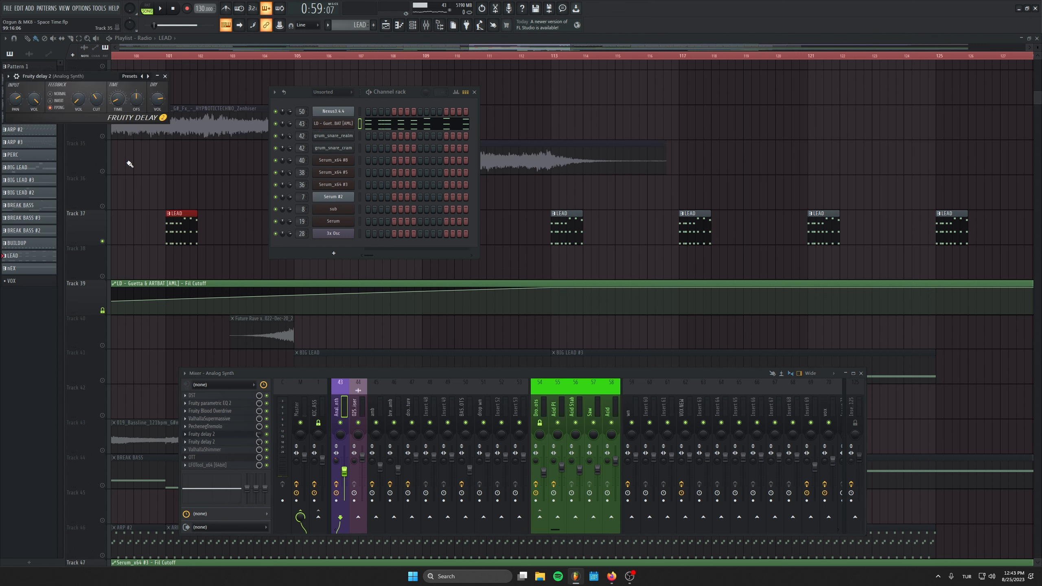
click(216, 442)
mouse_move(88, 86)
mouse_down()
mouse_move(84, 153)
mouse_move(103, 87)
mouse_up()
drag(88, 152, 121, 140)
Inspect the PechenegTremolo effect on the Analog Synth mixer track and close its window
click(205, 426)
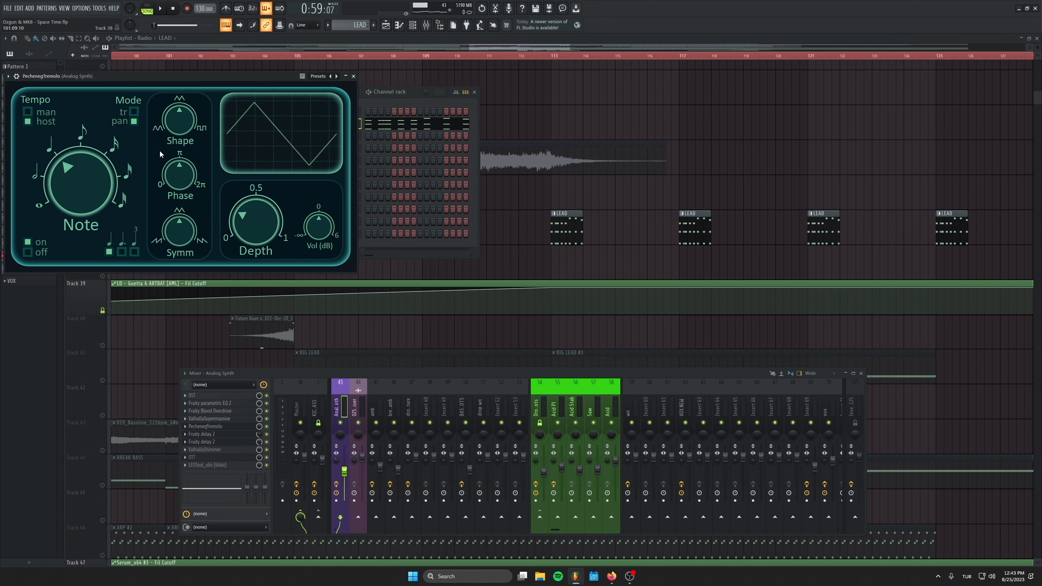
drag(143, 81, 178, 201)
click(388, 197)
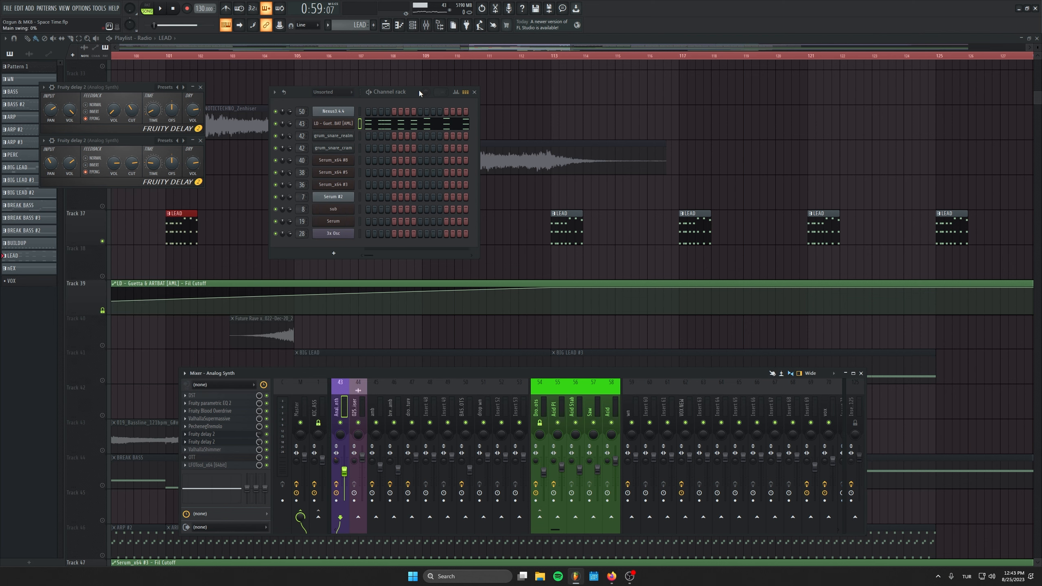
Close the open effect and mixer windows and restore all playlist tracks from solo
click(201, 87)
scroll(442, 281, down, 6)
drag(441, 282, 498, 467)
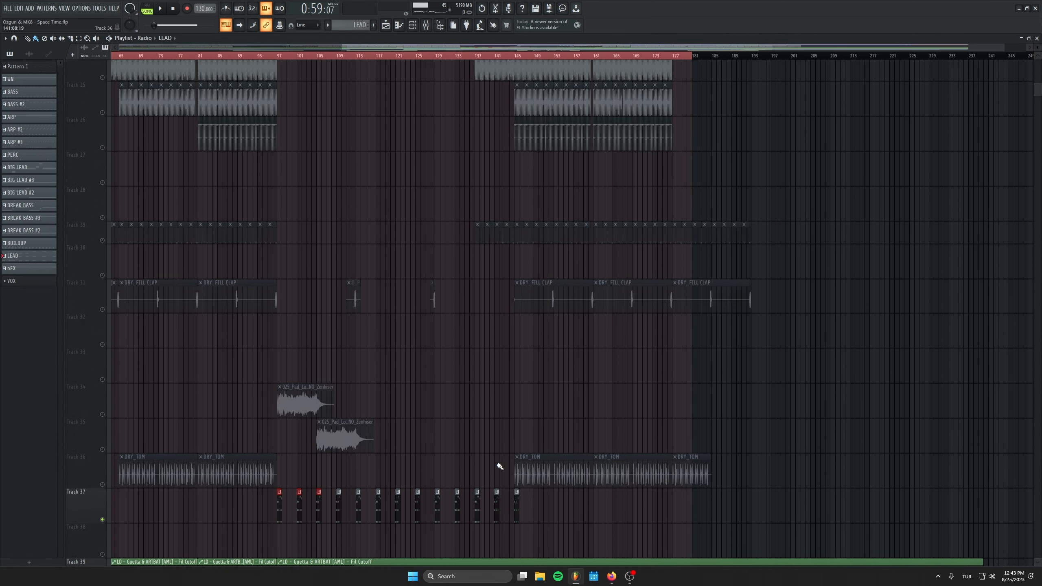
scroll(485, 345, up, 5)
right_click(103, 195)
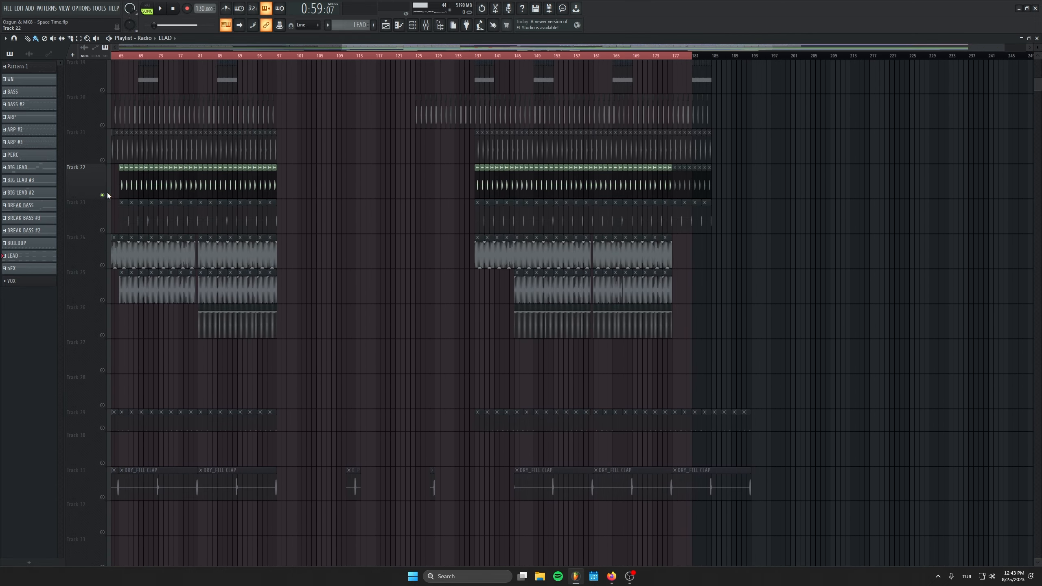
right_click(104, 195)
Find the second drop in the playlist and start playback of the full arrangement from bar 129
scroll(363, 416, down, 5)
drag(261, 375, 576, 408)
scroll(461, 291, up, 8)
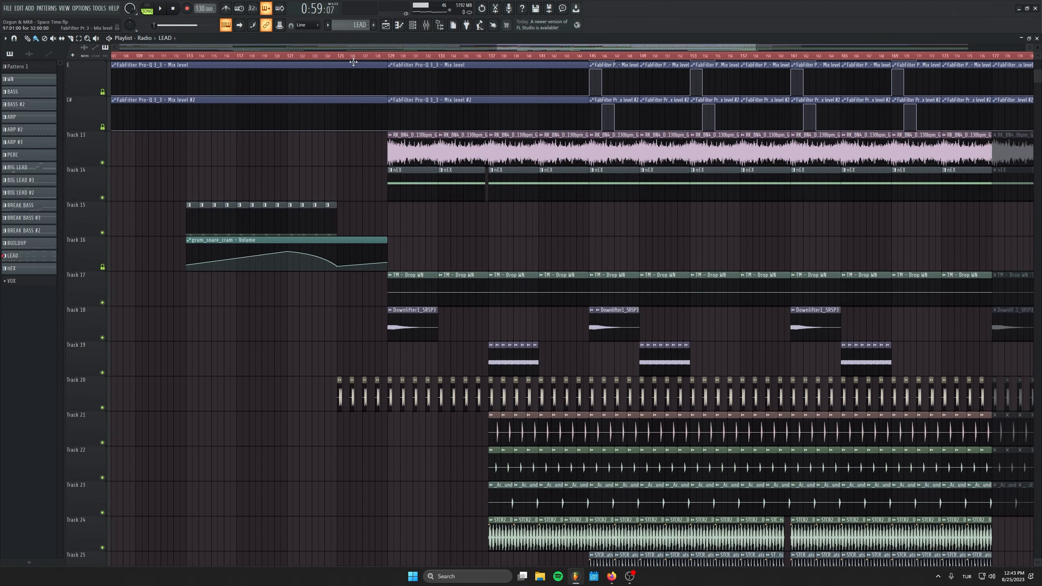
click(313, 57)
scroll(535, 349, down, 20)
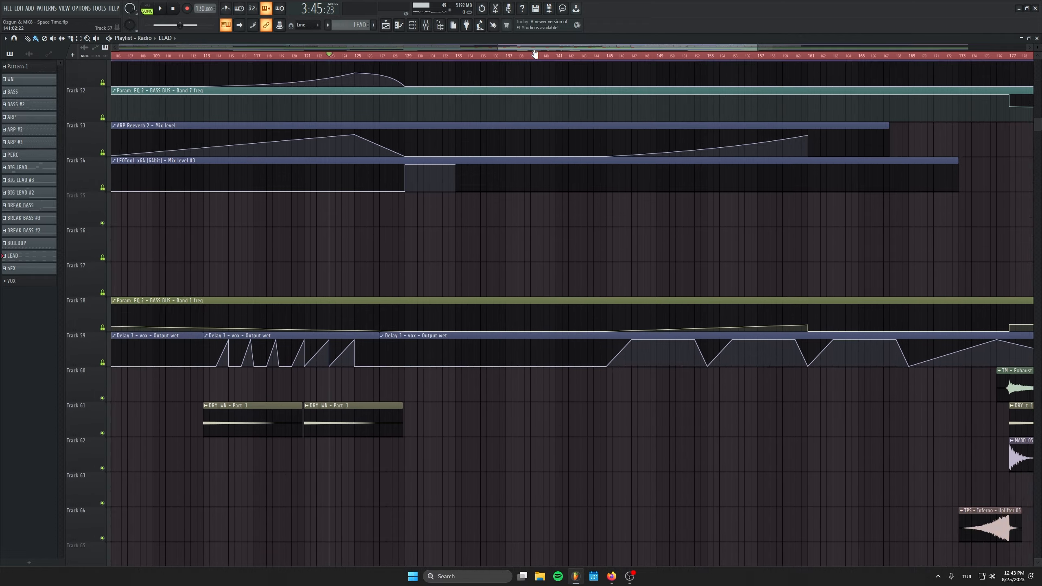
scroll(568, 127, up, 17)
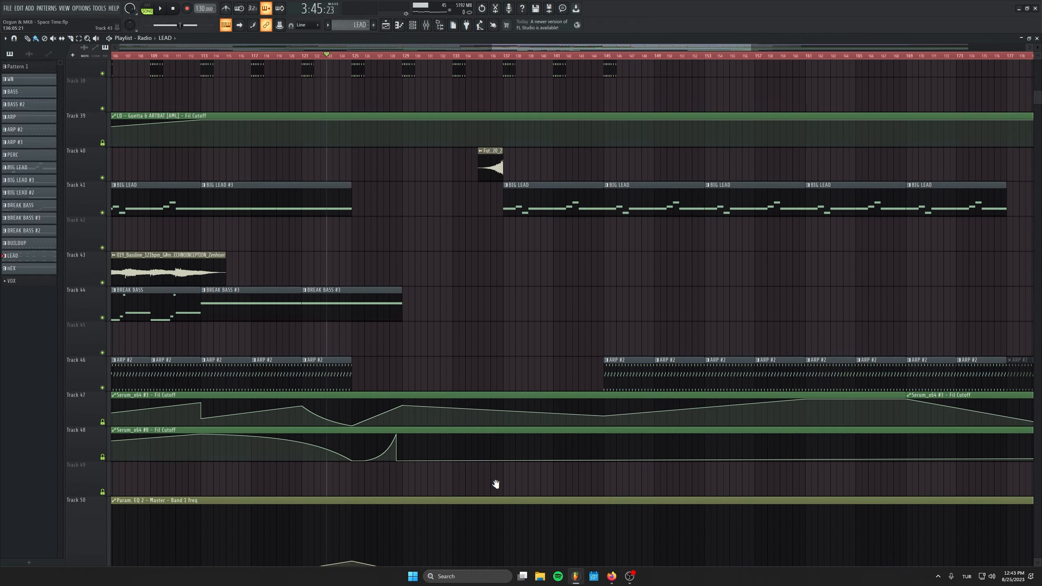
scroll(482, 375, up, 12)
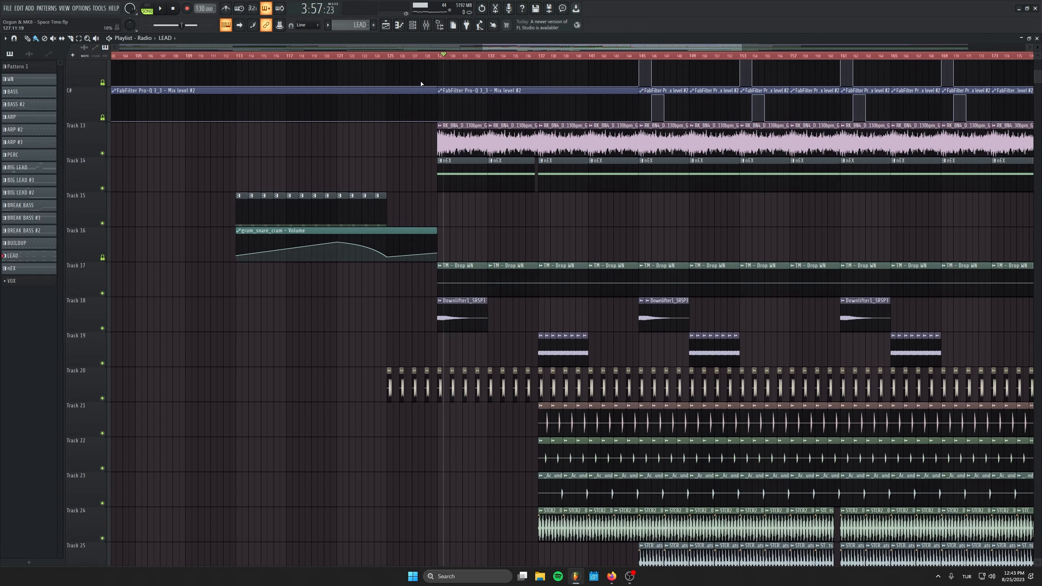
key(space)
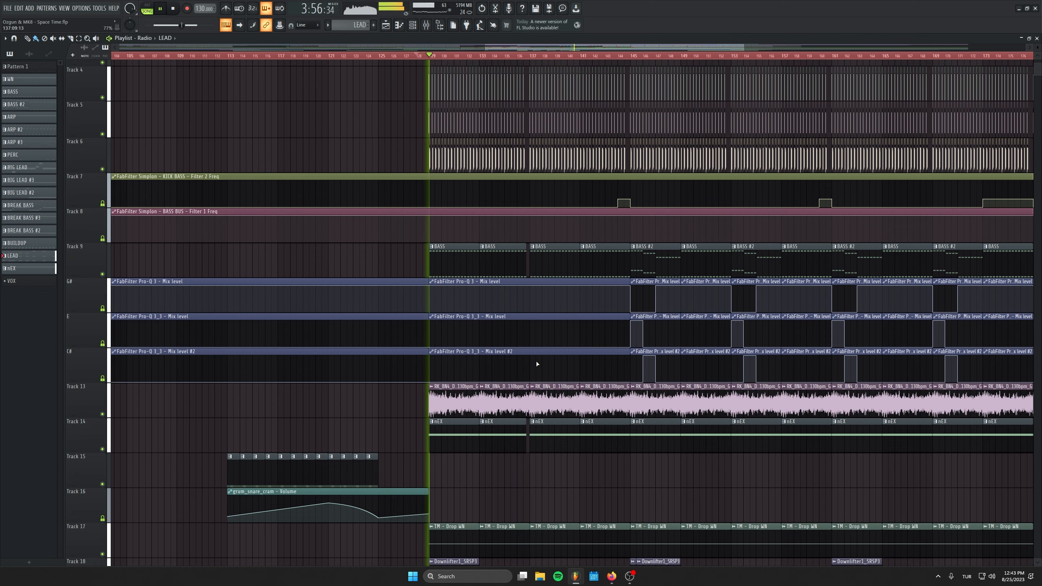
Examine the second drop's percussion, LEAD, BIG LEAD, ARP #2 and bass tracks while the arrangement plays
scroll(592, 442, down, 5)
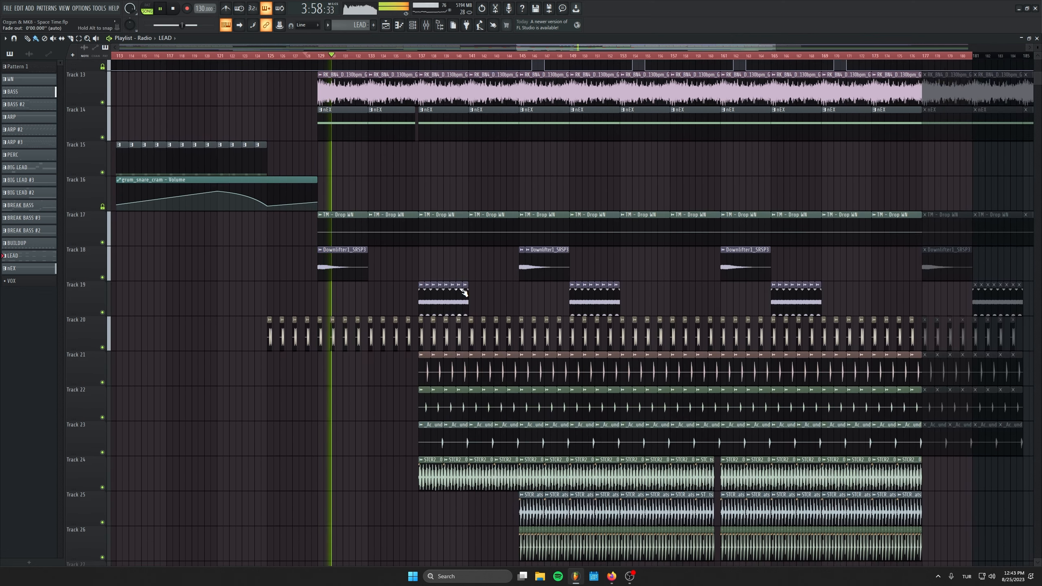
scroll(476, 409, down, 8)
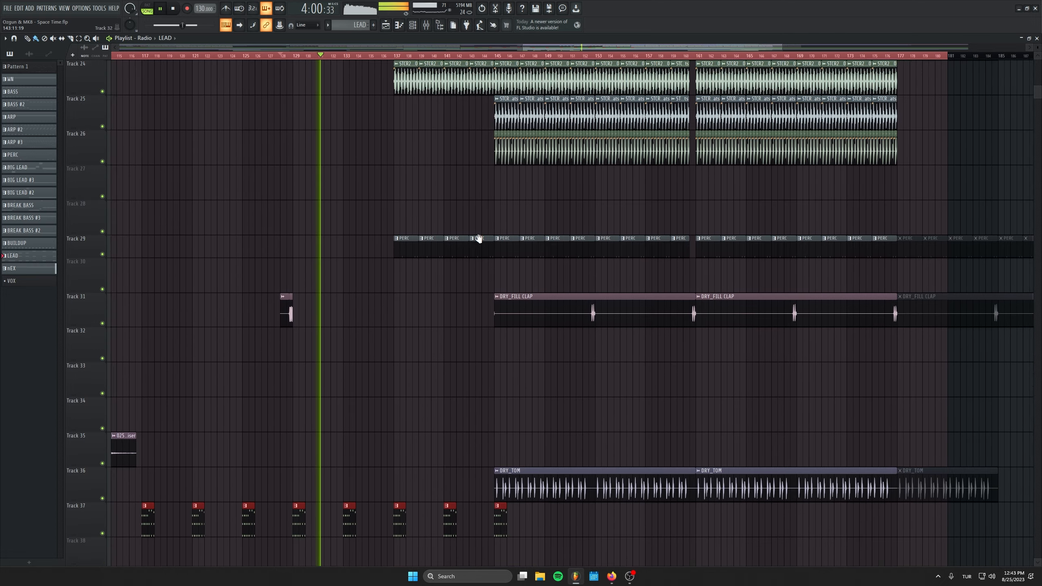
scroll(506, 366, down, 1)
scroll(539, 452, down, 3)
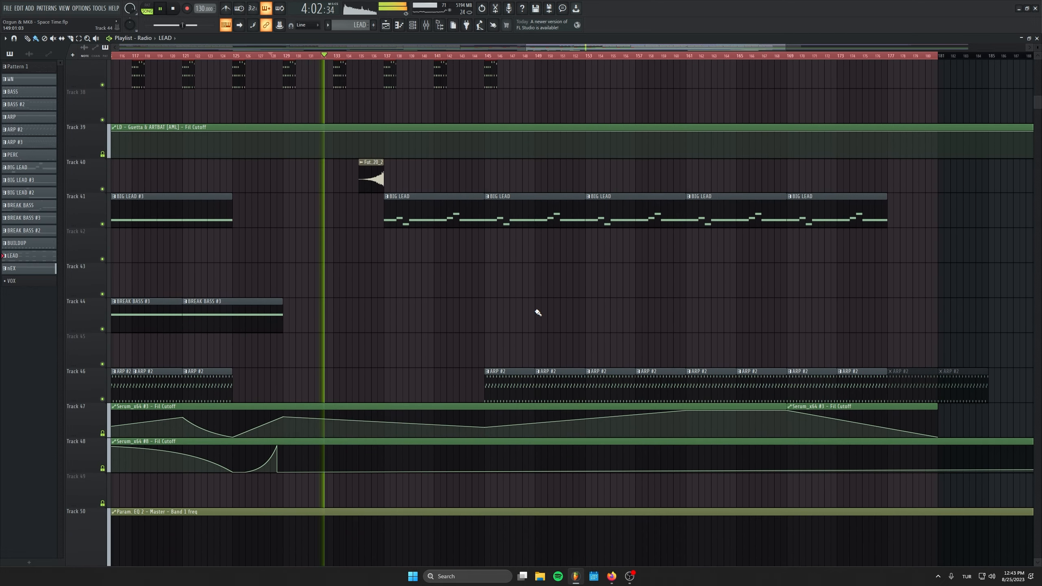
scroll(524, 441, up, 3)
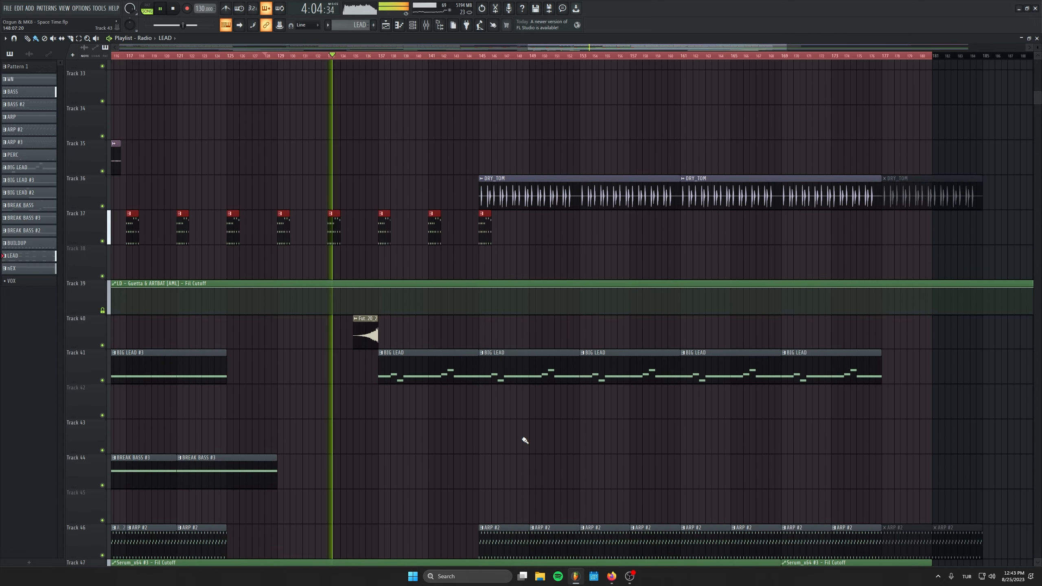
scroll(482, 306, up, 2)
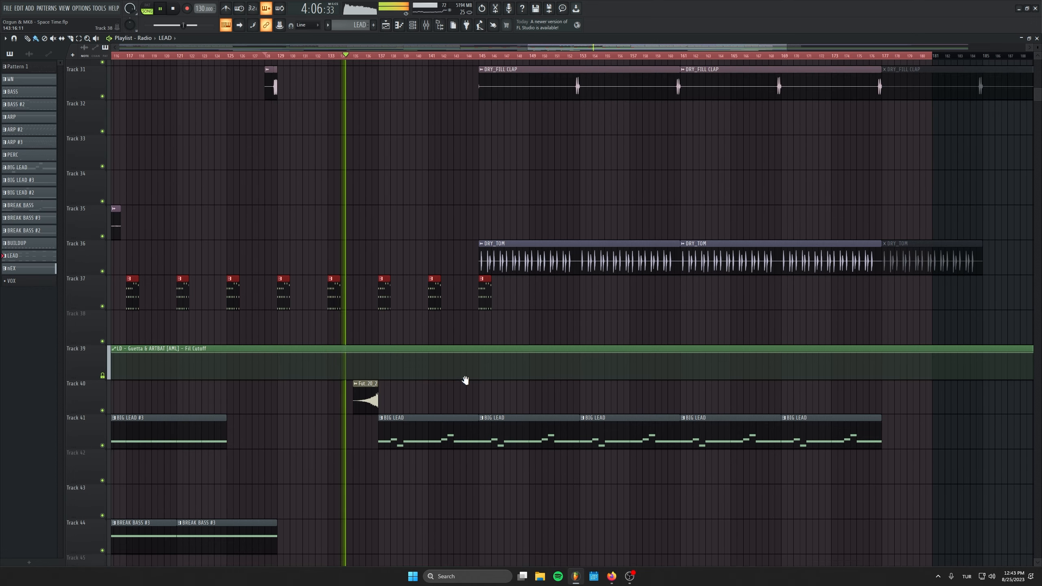
scroll(448, 374, up, 5)
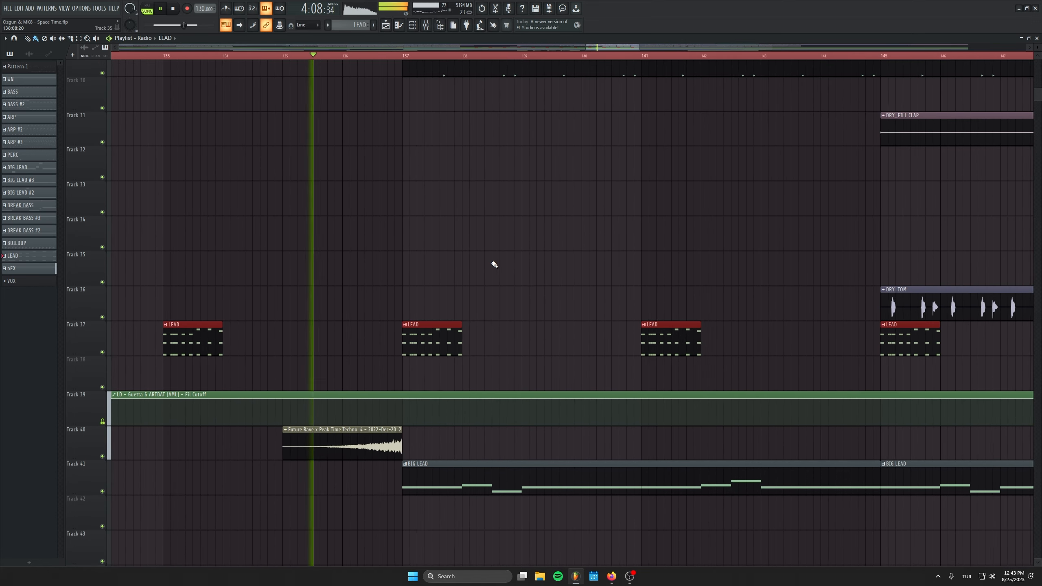
drag(464, 276, 282, 200)
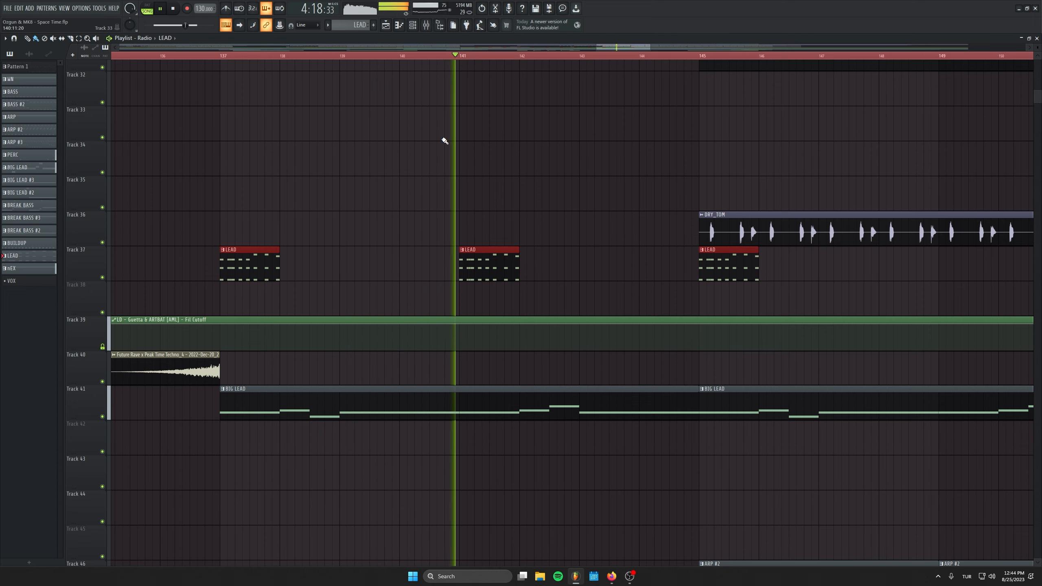
scroll(416, 402, up, 4)
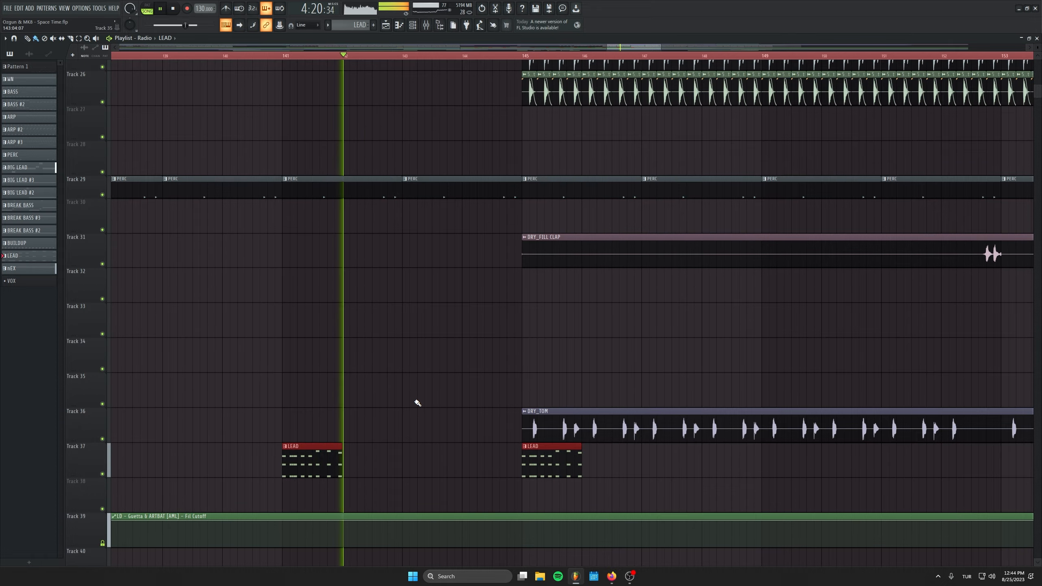
scroll(466, 449, up, 7)
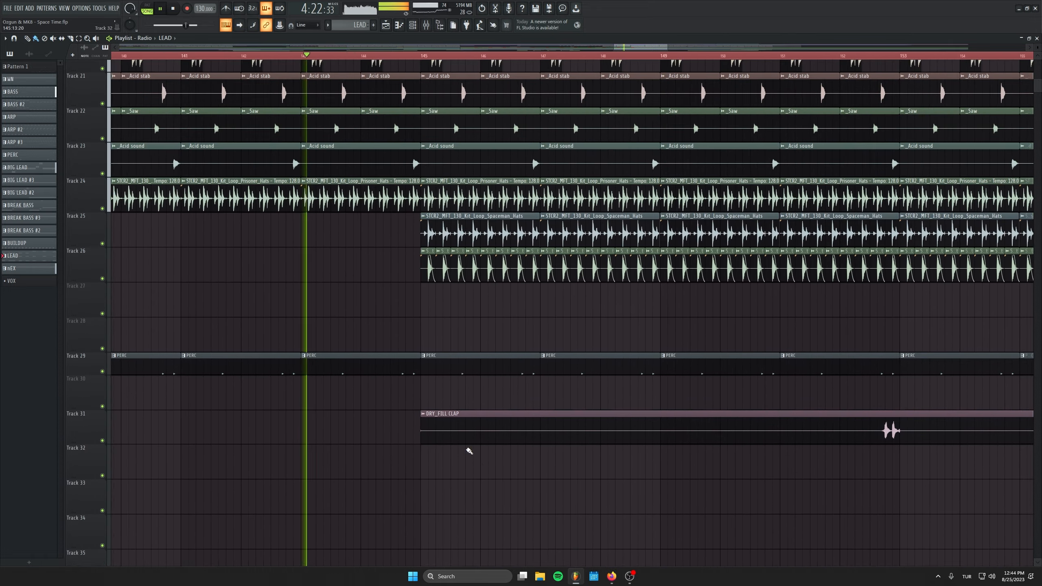
scroll(463, 200, up, 4)
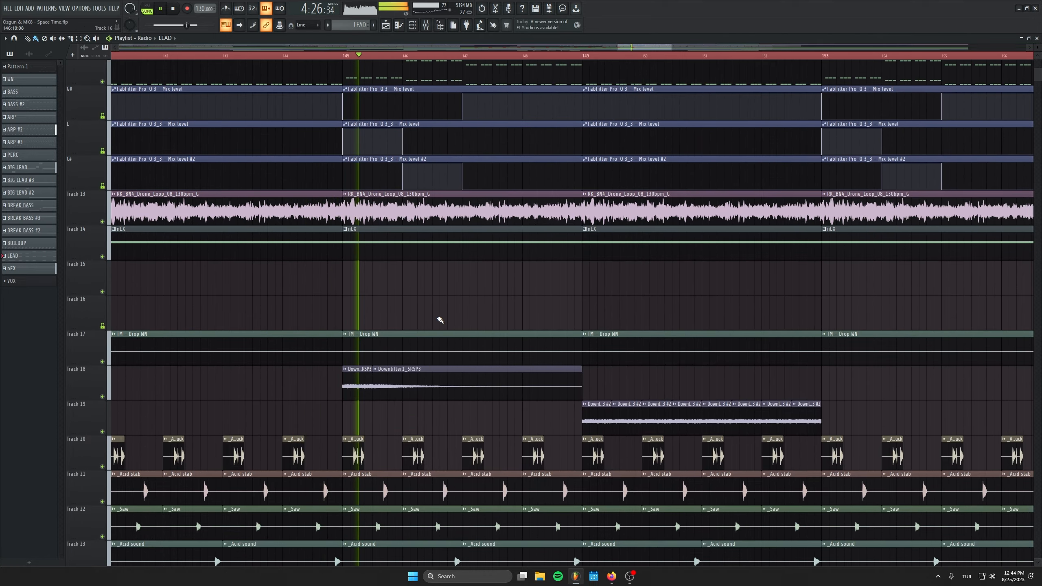
scroll(438, 321, up, 5)
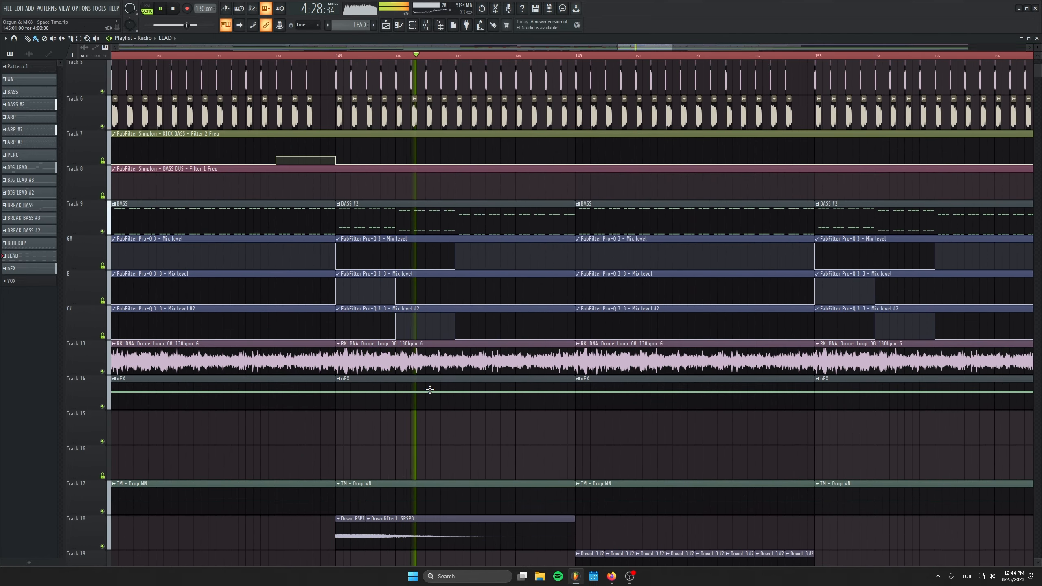
Stop playback and inspect the notes of the BASS #2 pattern at bar 145 before returning to the playlist
click(173, 8)
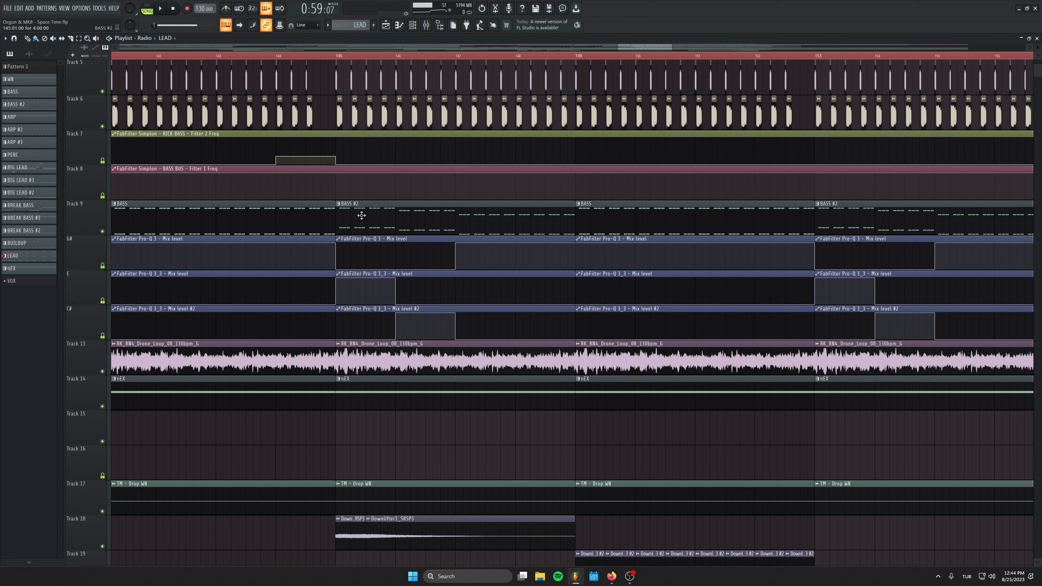
scroll(375, 210, down, 5)
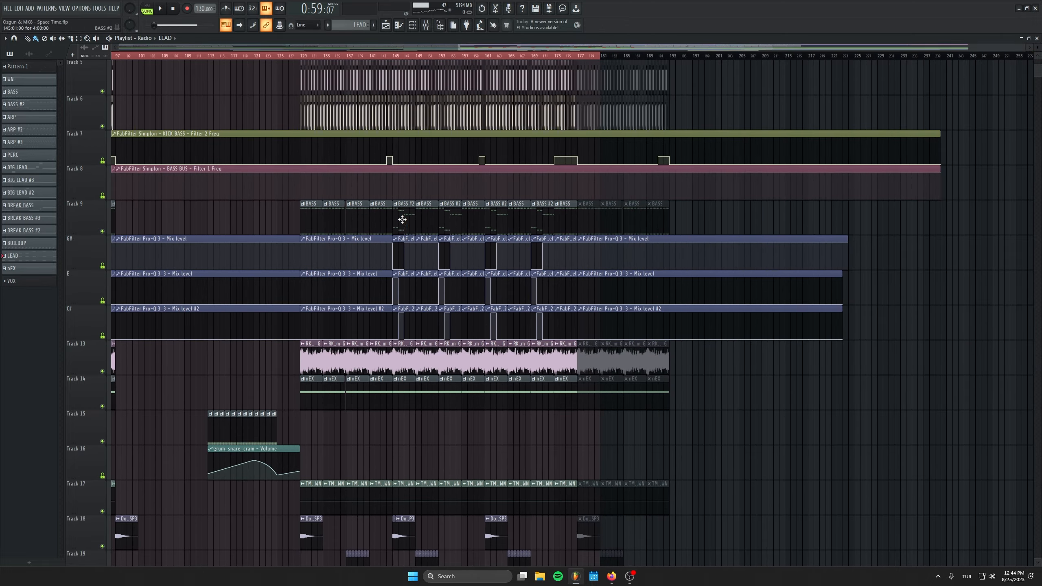
scroll(314, 253, up, 5)
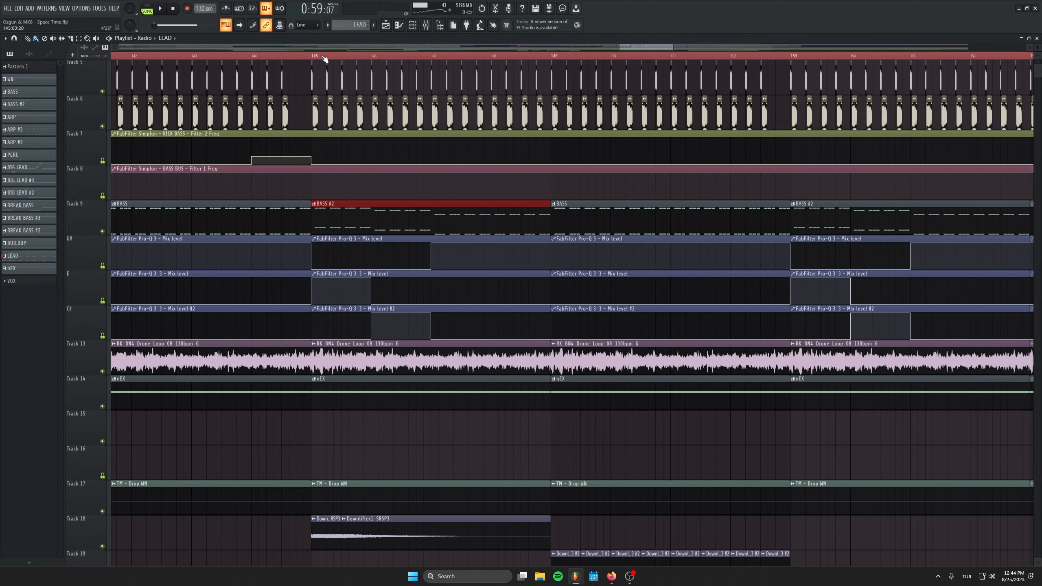
double_click(368, 218)
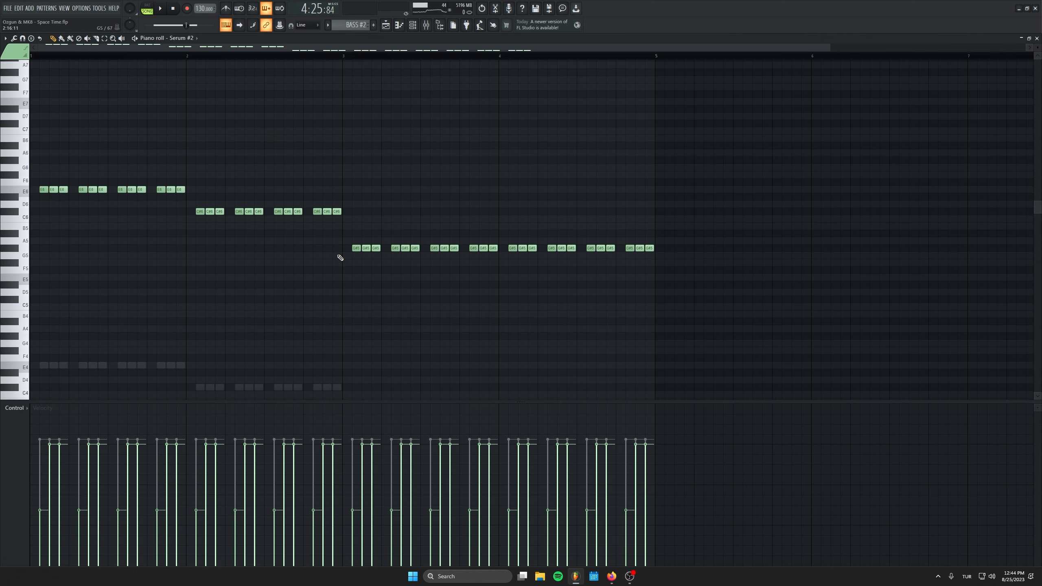
key(F5)
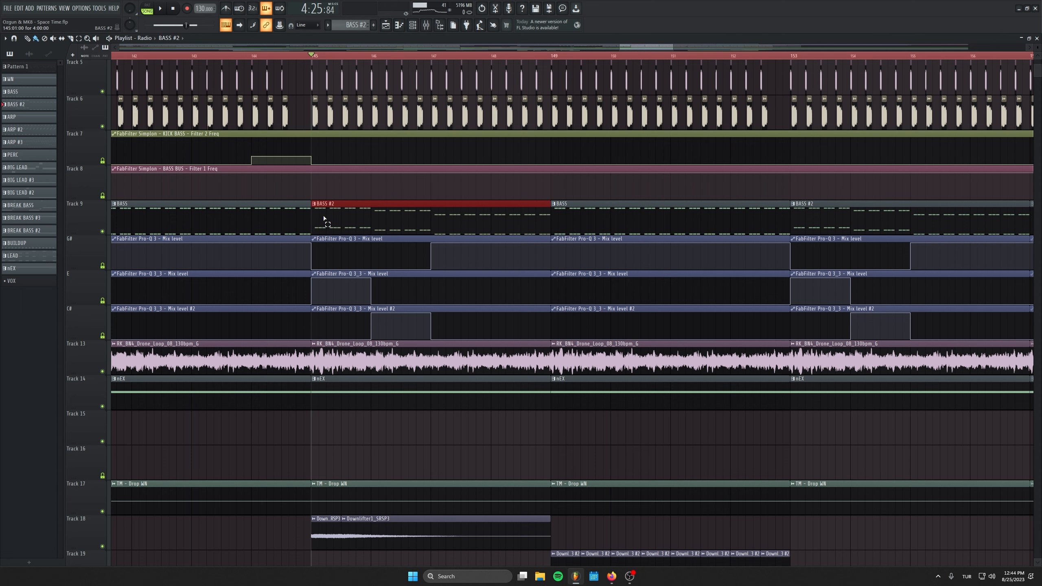
Highlight the G#, E and C# Pro-Q 3 mix level automation sections under BASS #2, plus the clip's second bar
drag(323, 258, 410, 263)
drag(328, 287, 387, 290)
drag(344, 321, 400, 318)
drag(378, 217, 406, 220)
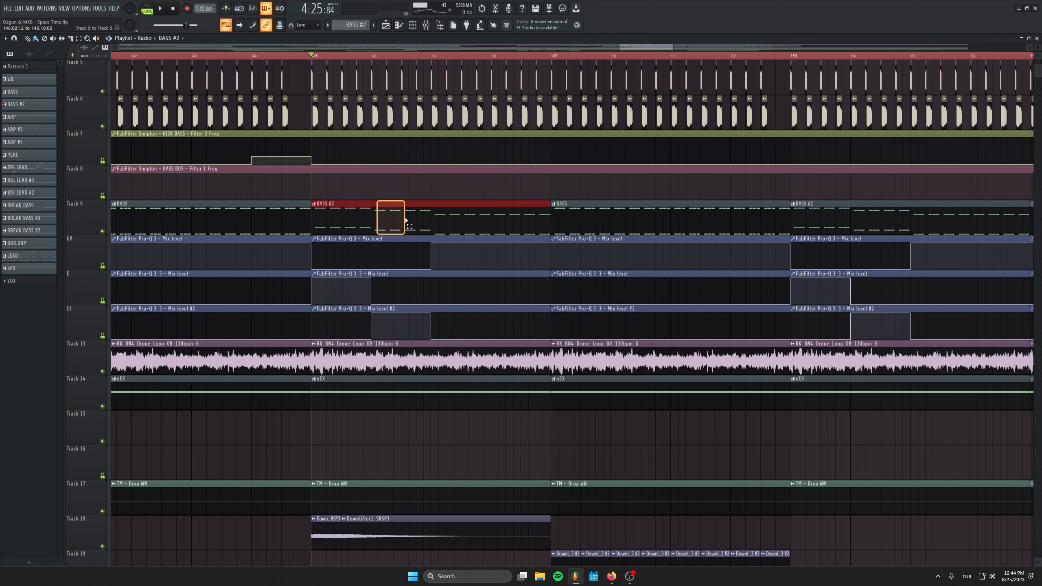
Inspect the three FabFilter Pro-Q 3 equalizers on the Sub mixer track and close their windows
click(425, 27)
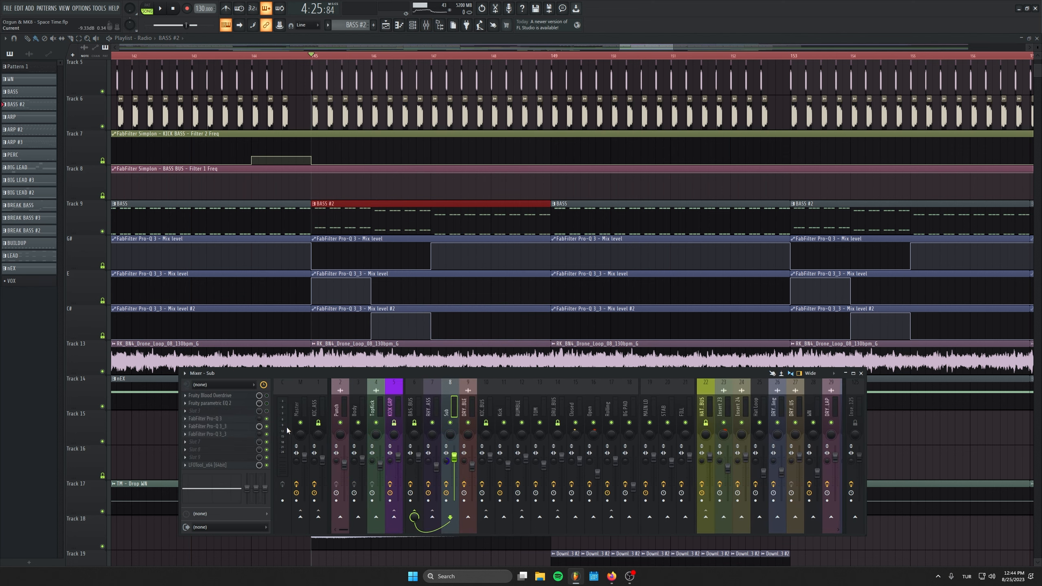
click(212, 420)
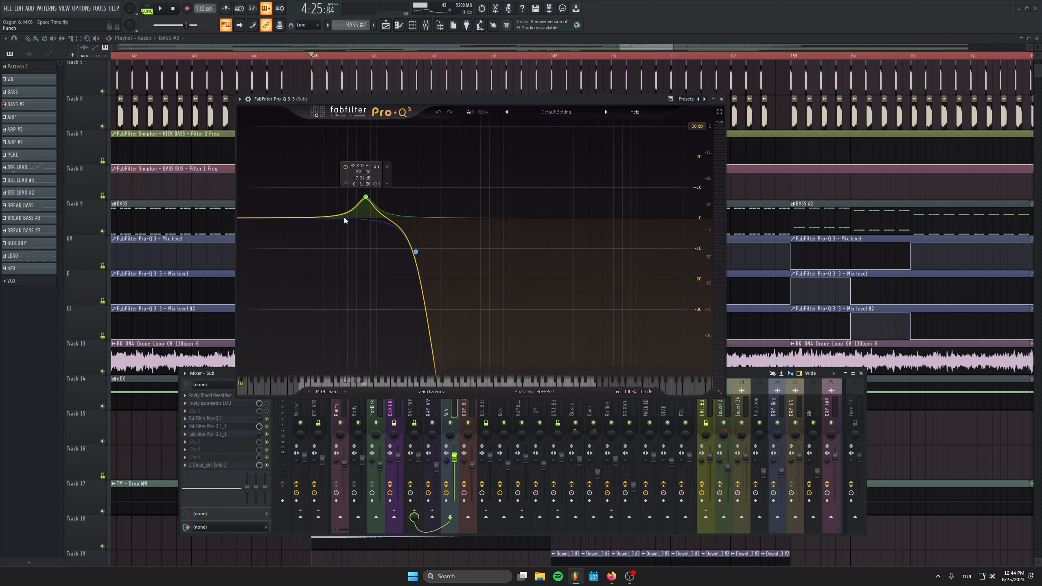
click(203, 420)
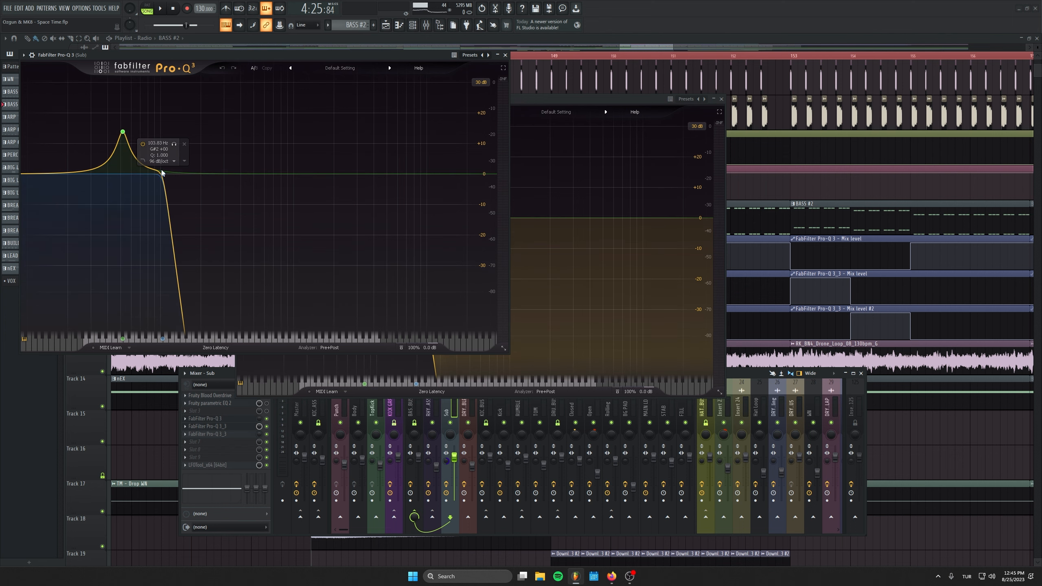
click(213, 435)
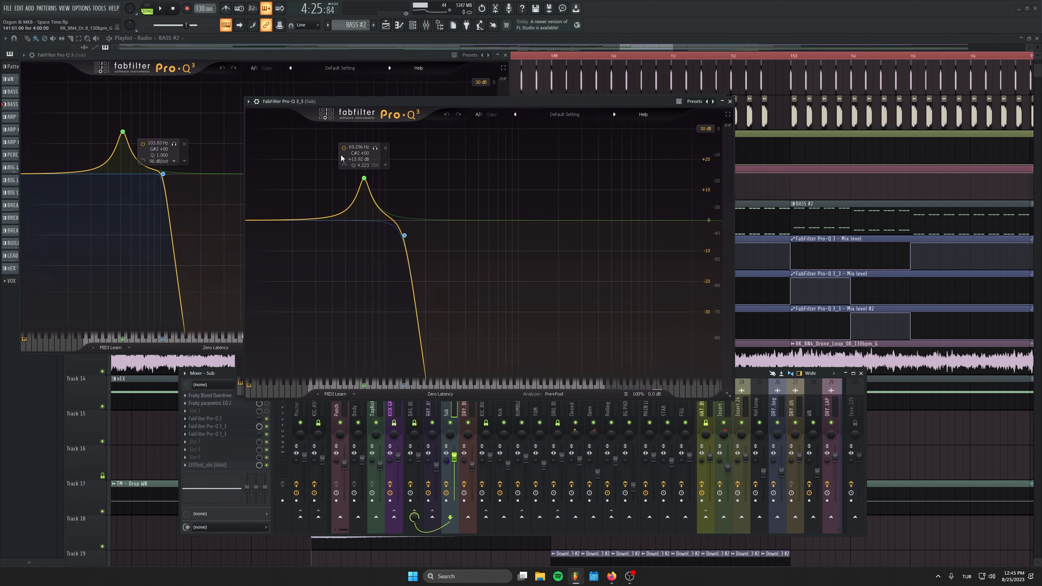
click(730, 101)
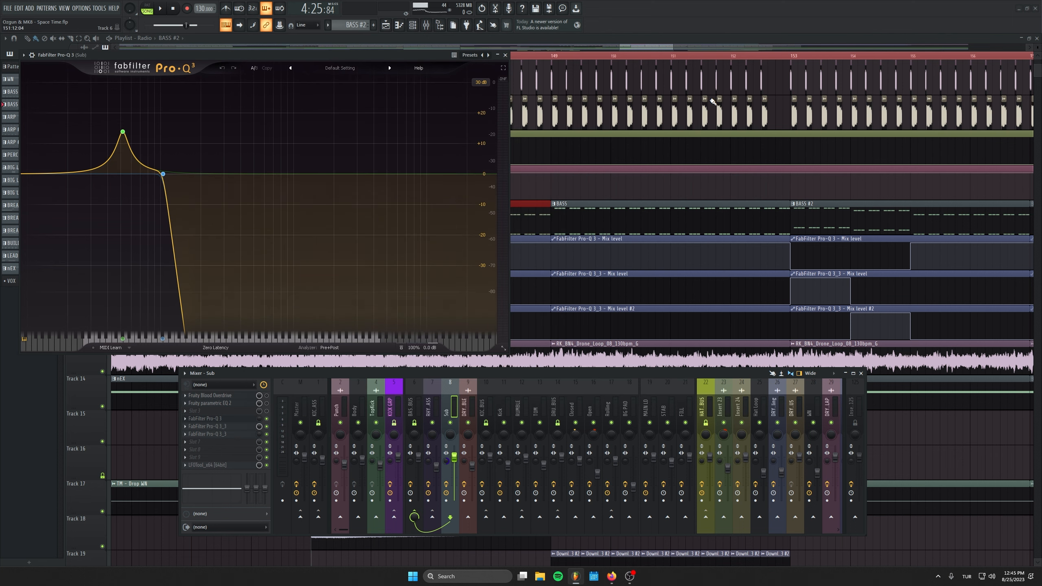
click(505, 55)
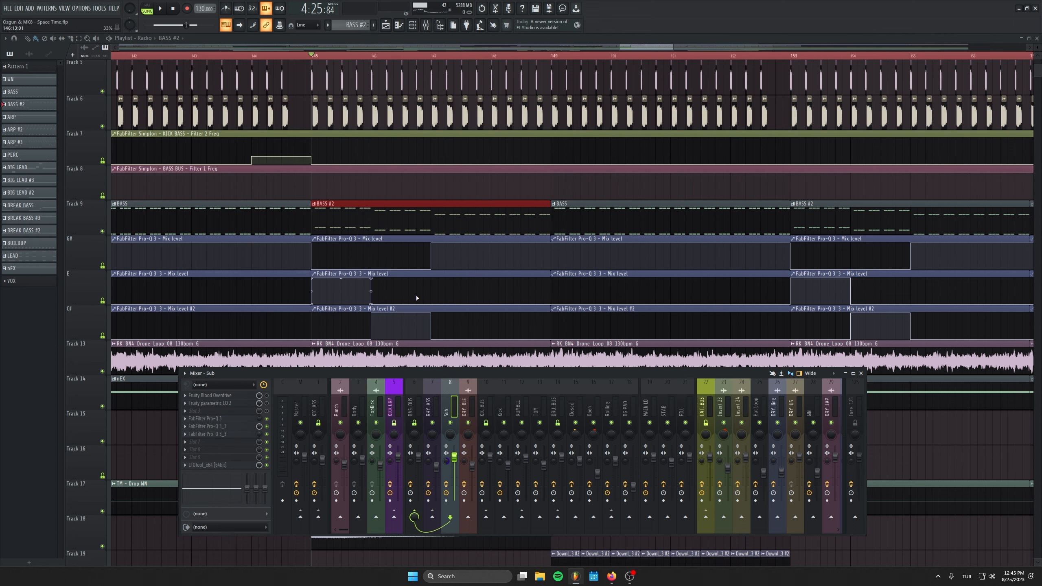
Solo the Track 9 bass clips, move the mixer aside, and play the bass from bar 144
click(254, 56)
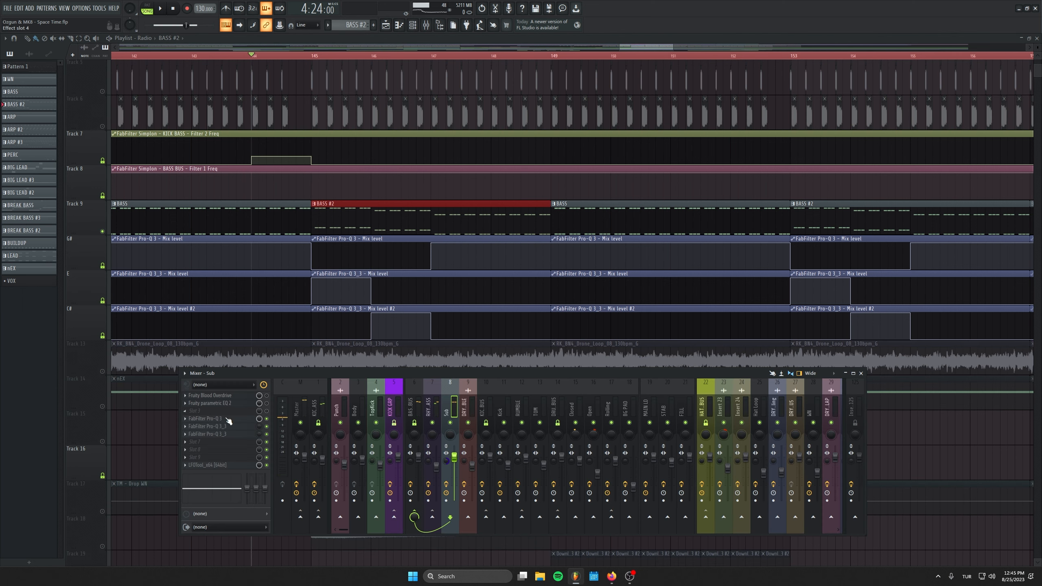
drag(340, 375, 446, 359)
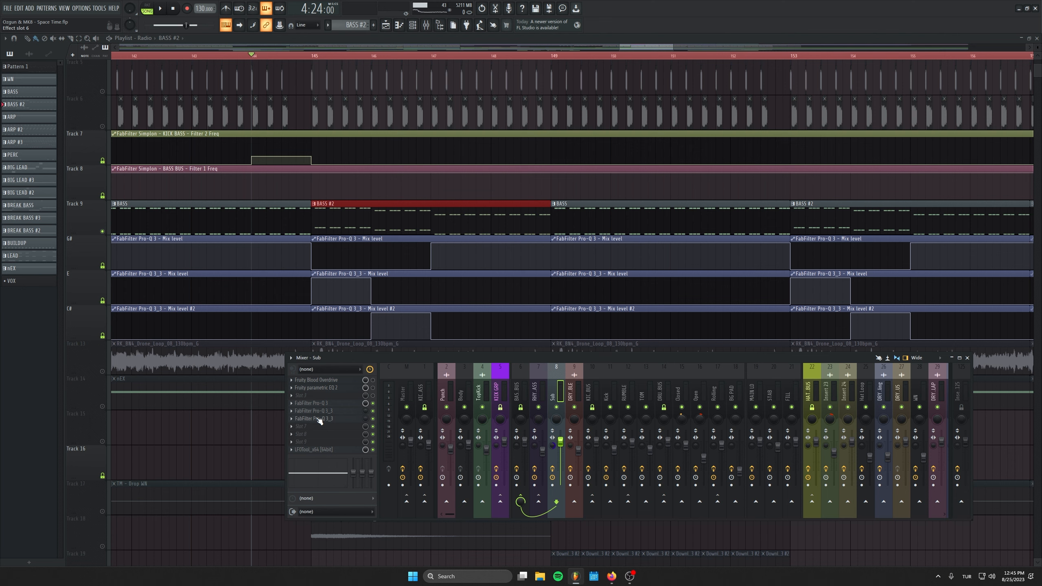
key(space)
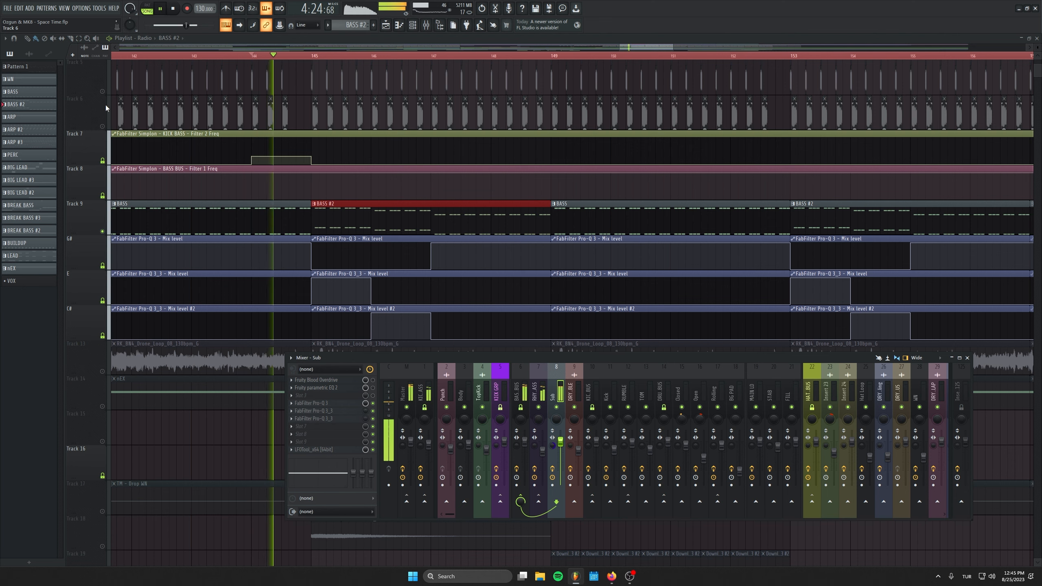
scroll(130, 175, up, 2)
scroll(145, 193, down, 2)
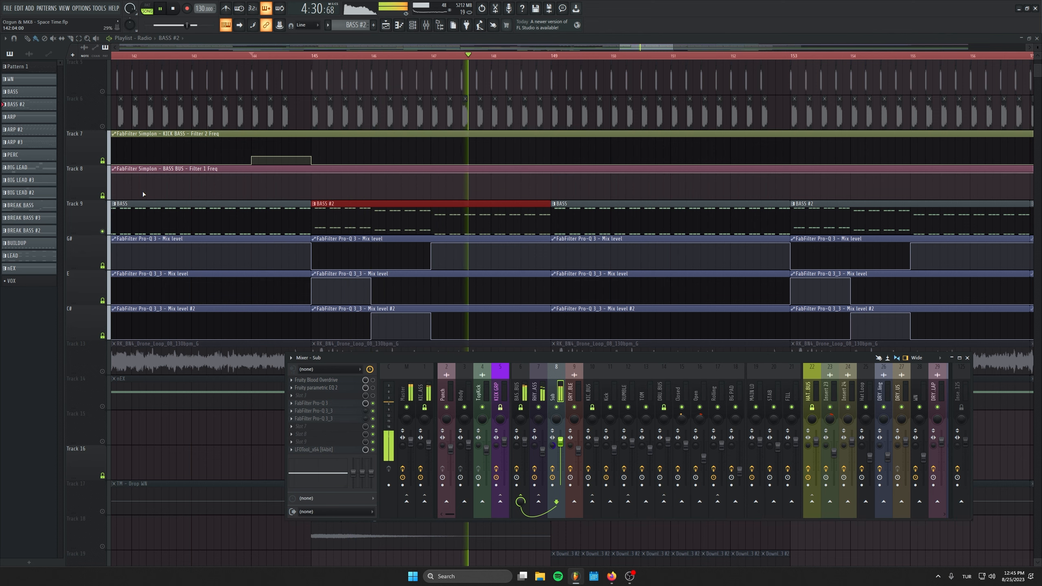
Stop playback, enable Tracks 4 to 6 alongside the bass, and replay the section from bar 144
key(space)
scroll(143, 189, up, 2)
key(space)
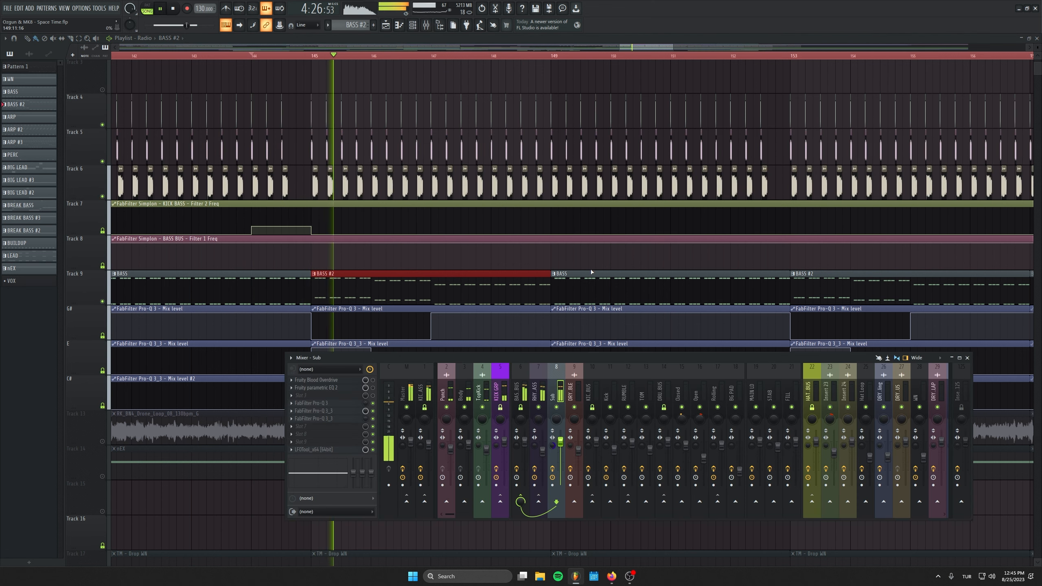
Keep playing the bass section with its Pro-Q 3 automation in view, stop playback, and close the mixer
scroll(591, 272, down, 2)
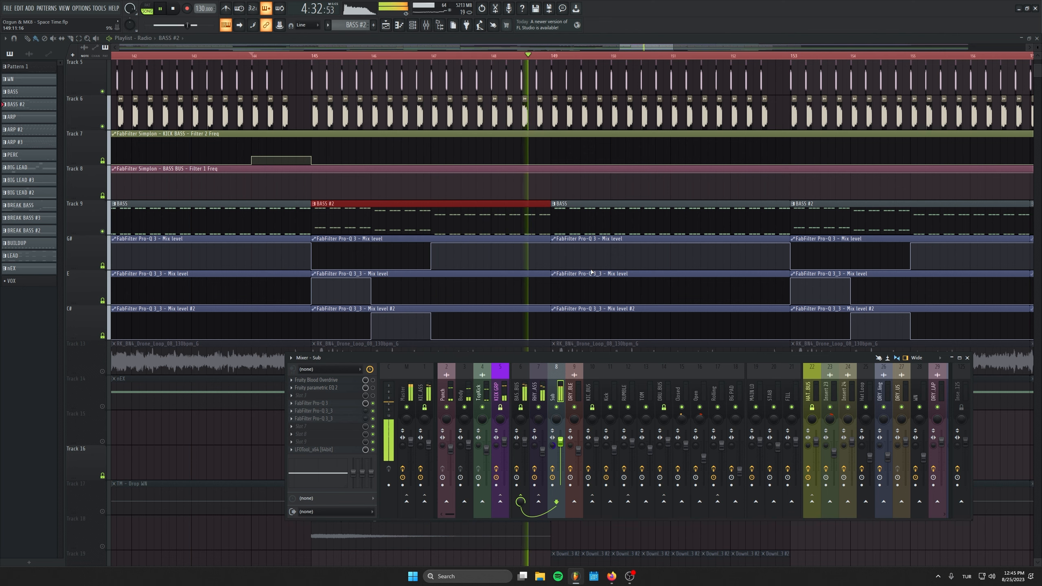
key(space)
key(F9)
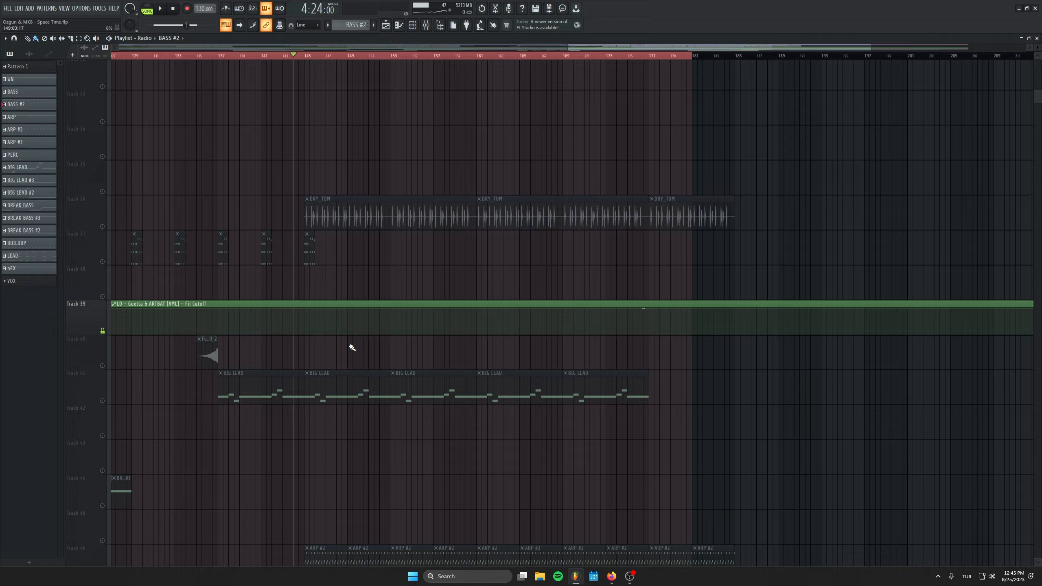
Look over the lower playlist tracks, re-enable all the muted tracks, and return to the start of the track list
scroll(352, 348, down, 8)
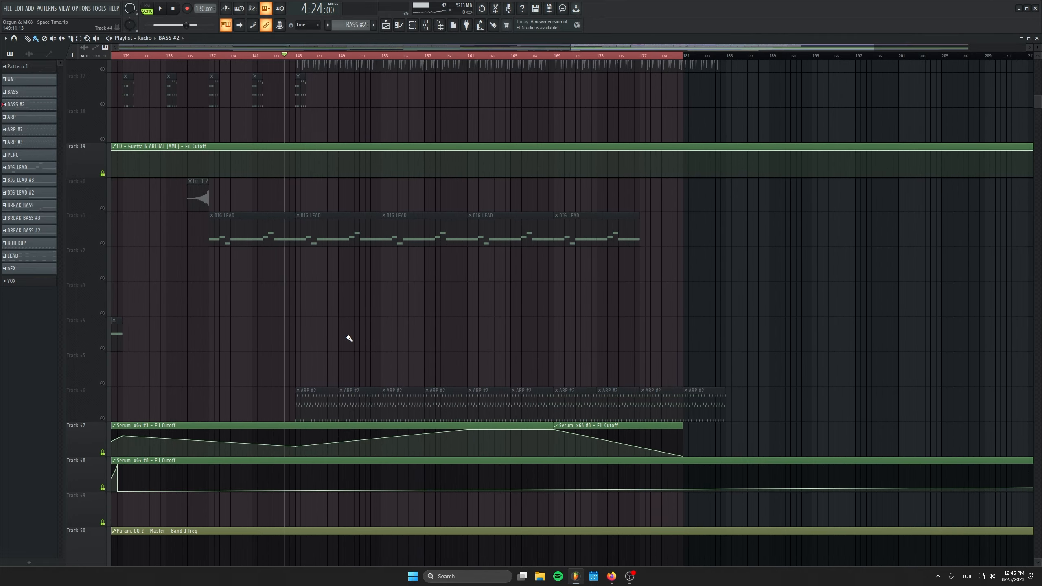
scroll(557, 546, down, 6)
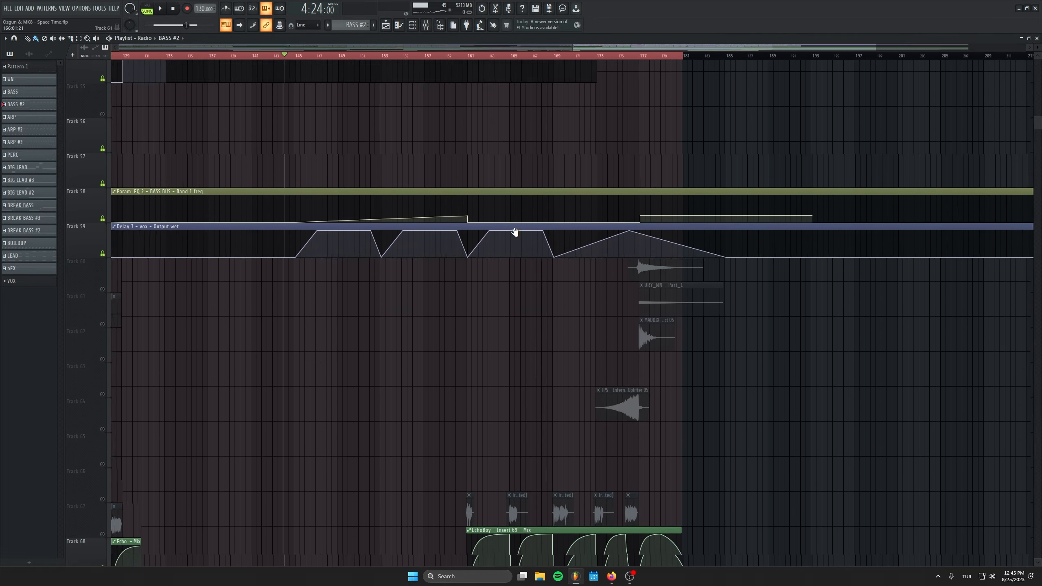
drag(201, 250, 508, 476)
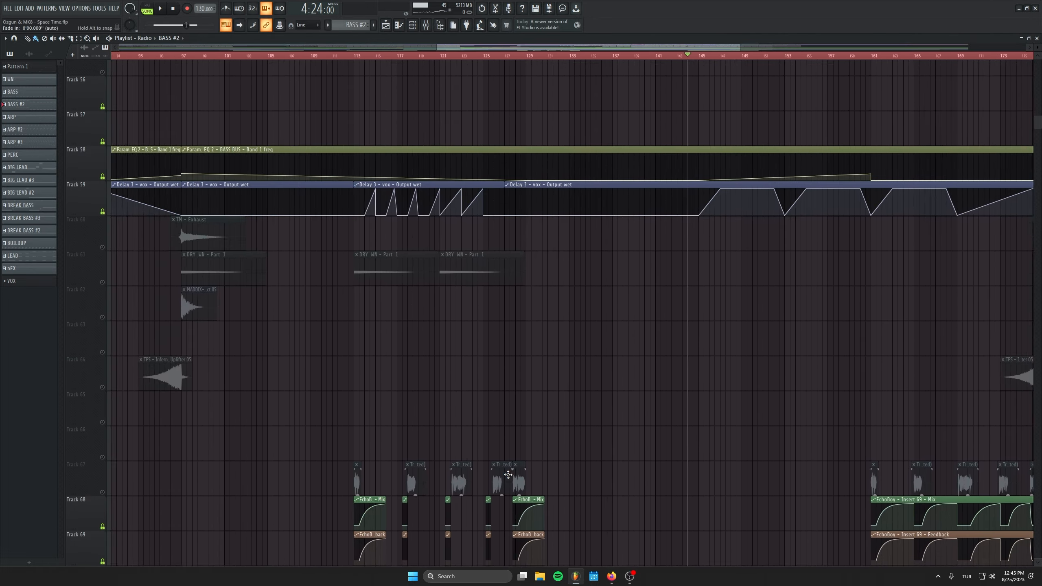
scroll(519, 462, down, 3)
scroll(520, 439, down, 6)
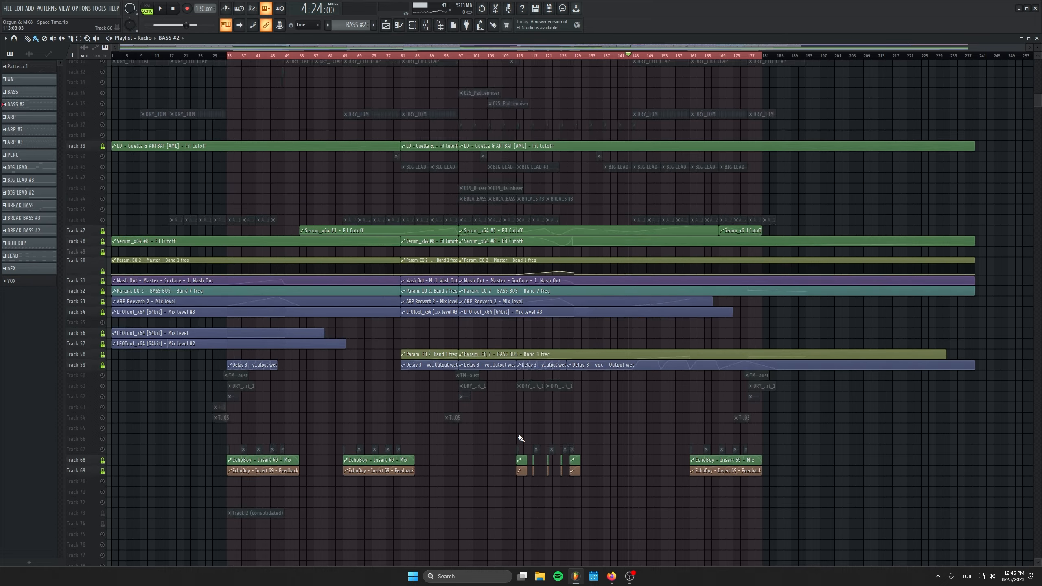
drag(574, 321, 500, 549)
scroll(541, 385, up, 3)
right_click(105, 314)
right_click(105, 314)
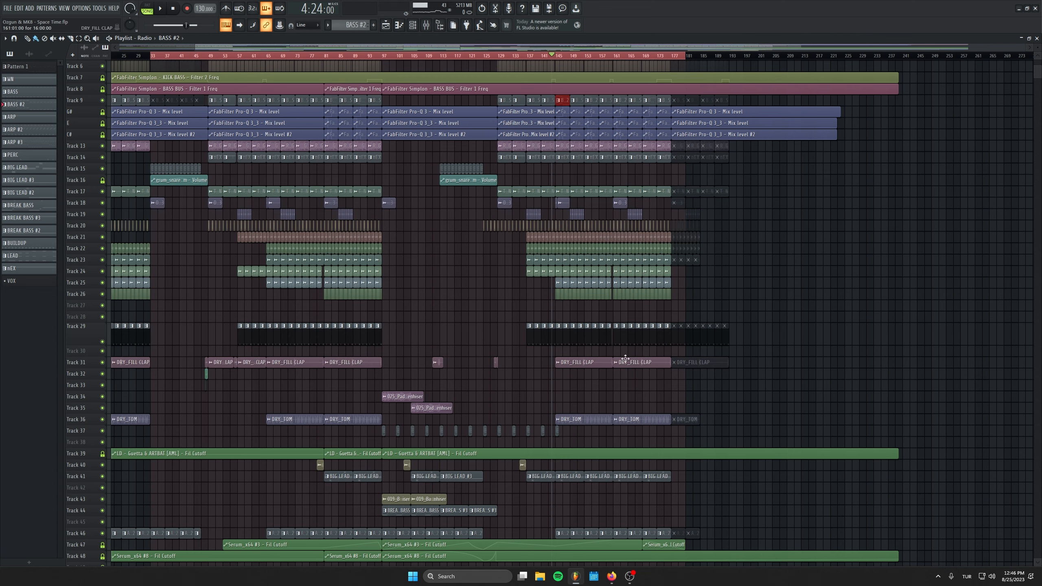
scroll(690, 414, up, 2)
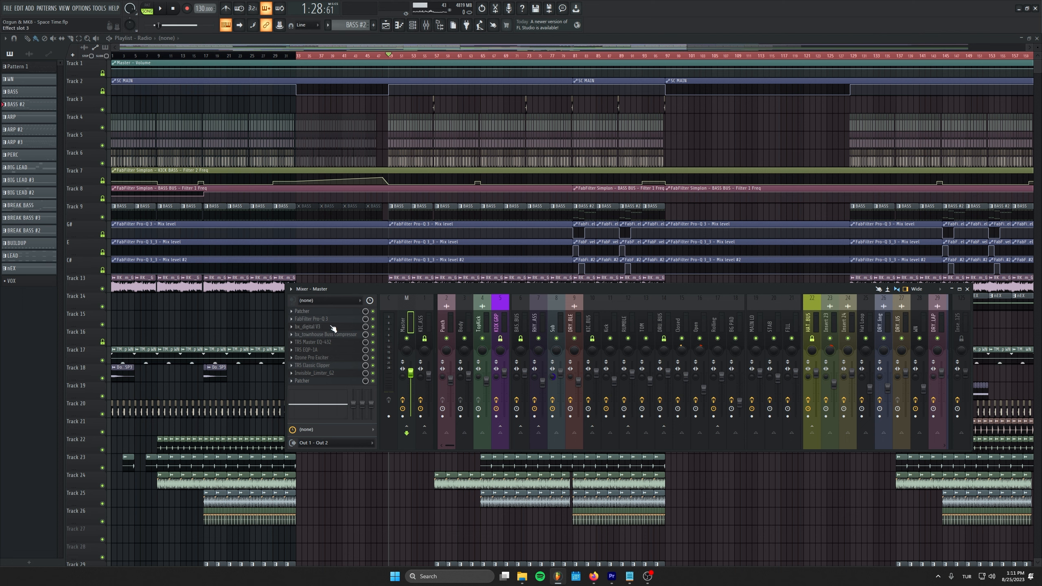
Inspect the surface page of the Patcher in the Master's first effect slot, enlarging its window, and close it
click(319, 311)
click(134, 91)
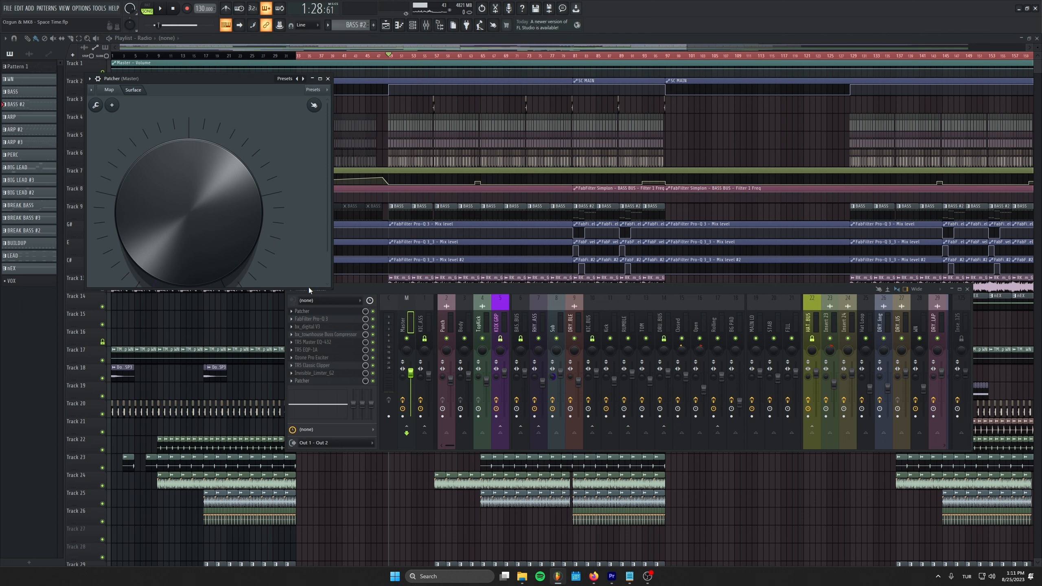
drag(308, 287, 308, 382)
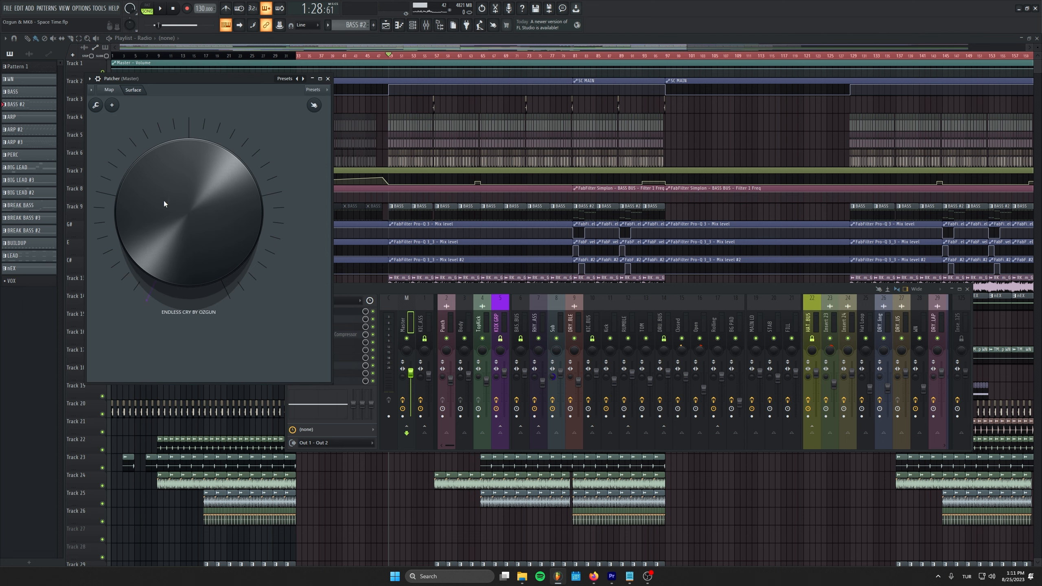
click(326, 79)
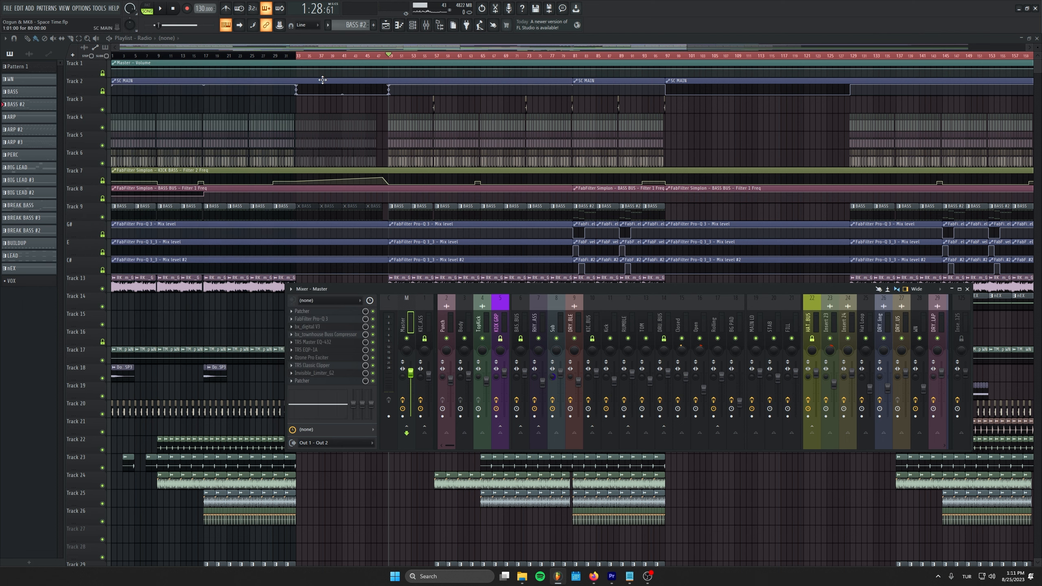
Inspect the FabFilter Pro-Q 3 bands and the bx_townhouse Buss Compressor on the Master, closing each window
click(315, 320)
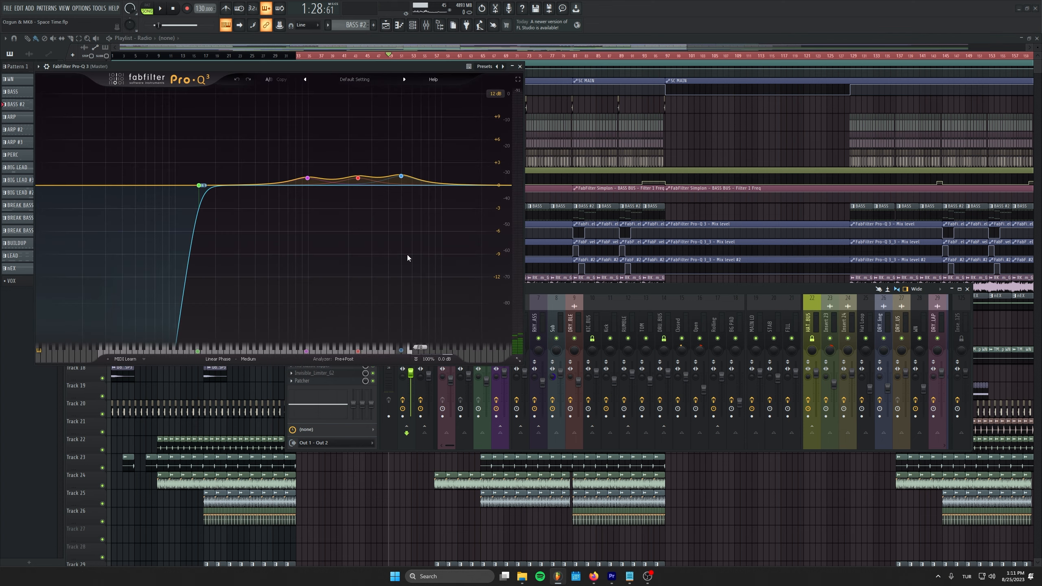
mouse_move(201, 189)
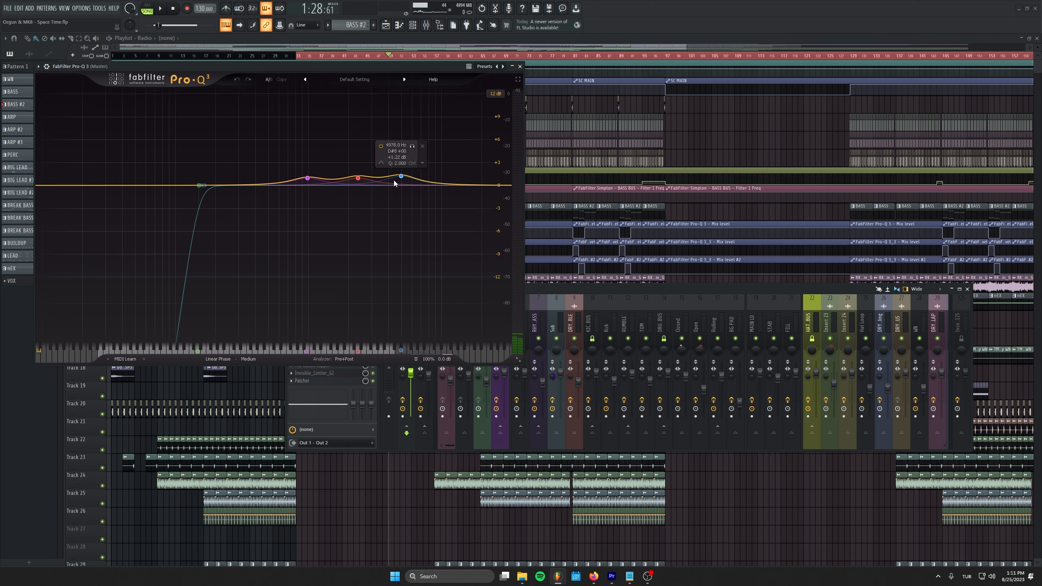
click(520, 66)
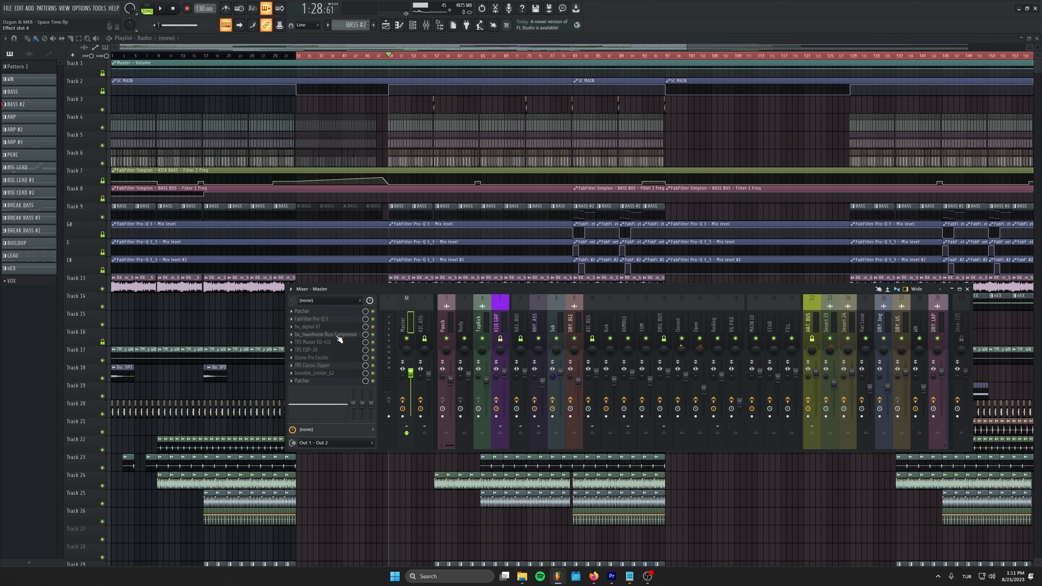
click(324, 334)
click(471, 88)
Open the TR5 Master EQ 432 on the Master and play the drop with the mixer showing
click(313, 341)
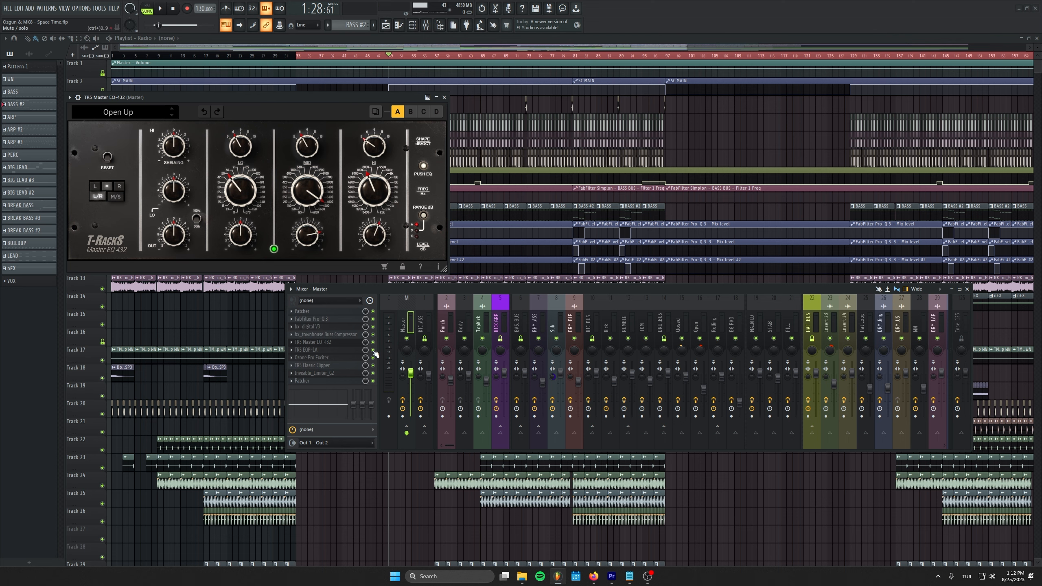
key(space)
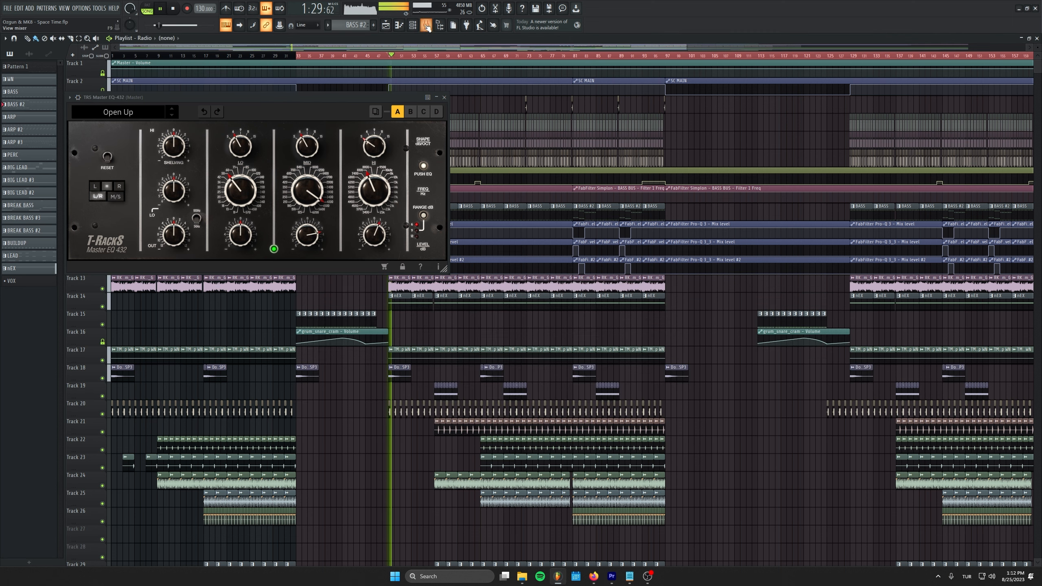
click(427, 25)
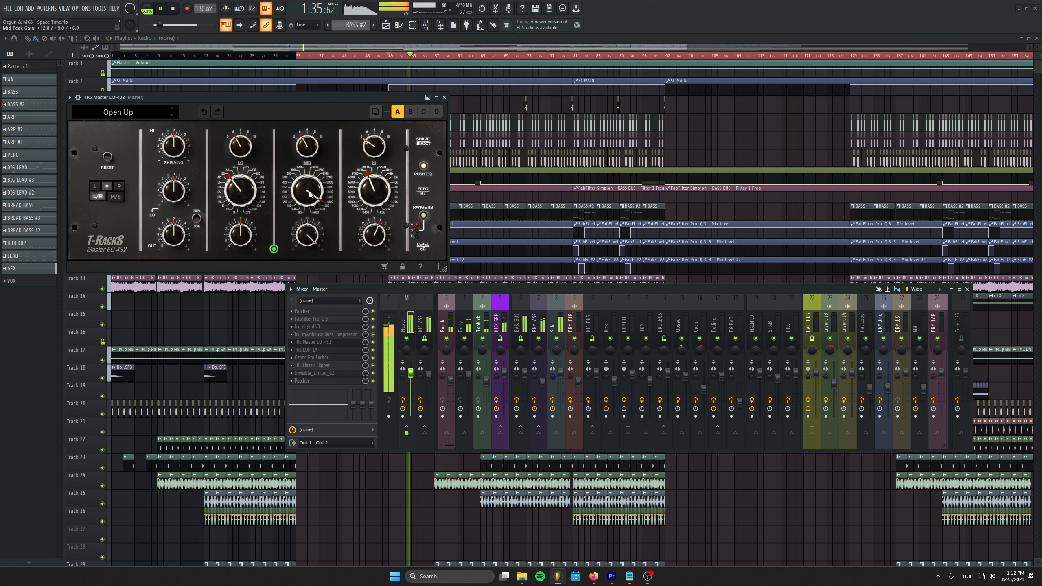
Sweep the TR5 Master EQ 432's mid peak gain between +12 and -12 during playback, undo the change, and stop playback
drag(309, 192, 321, 407)
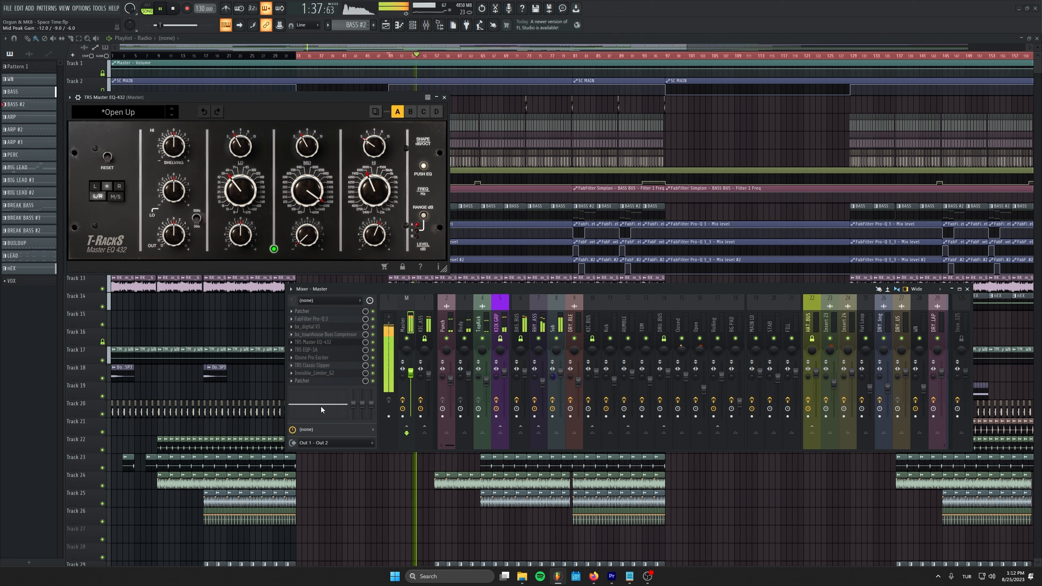
click(204, 111)
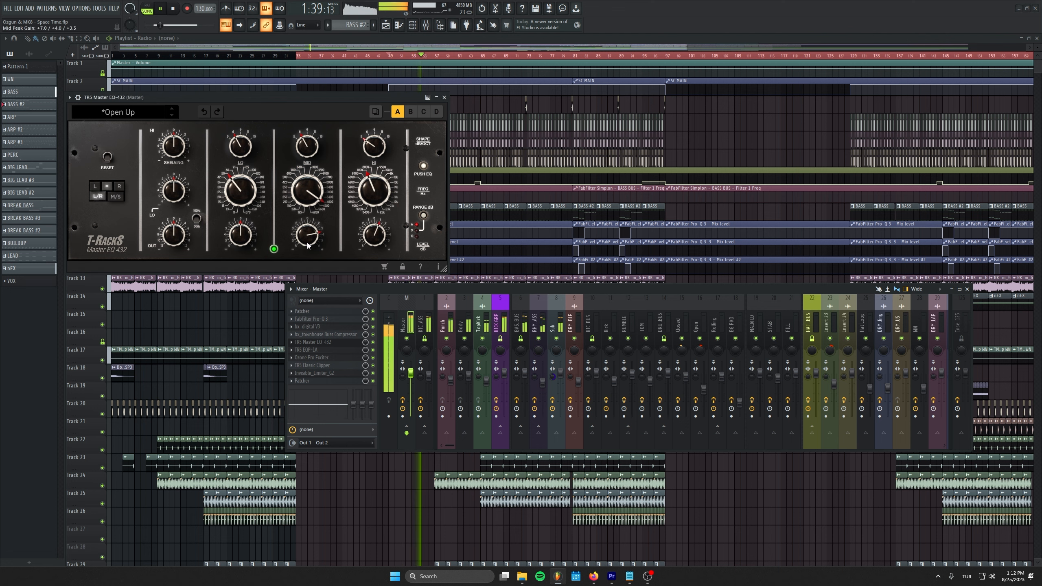
click(176, 8)
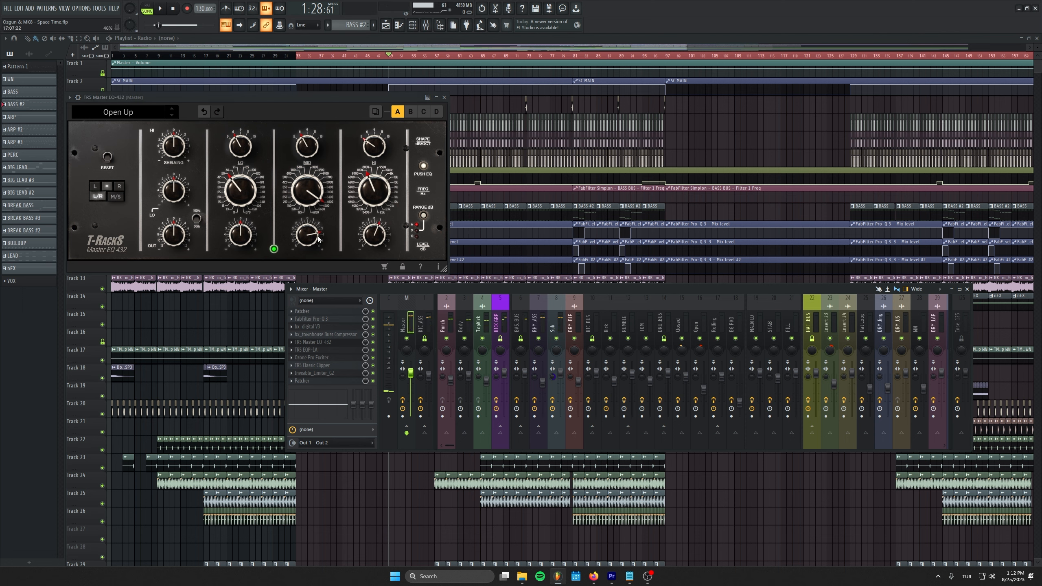
Inspect the TR5 EQP-1A and Ozone Pro Exciter settings on the Master and close their windows
click(337, 350)
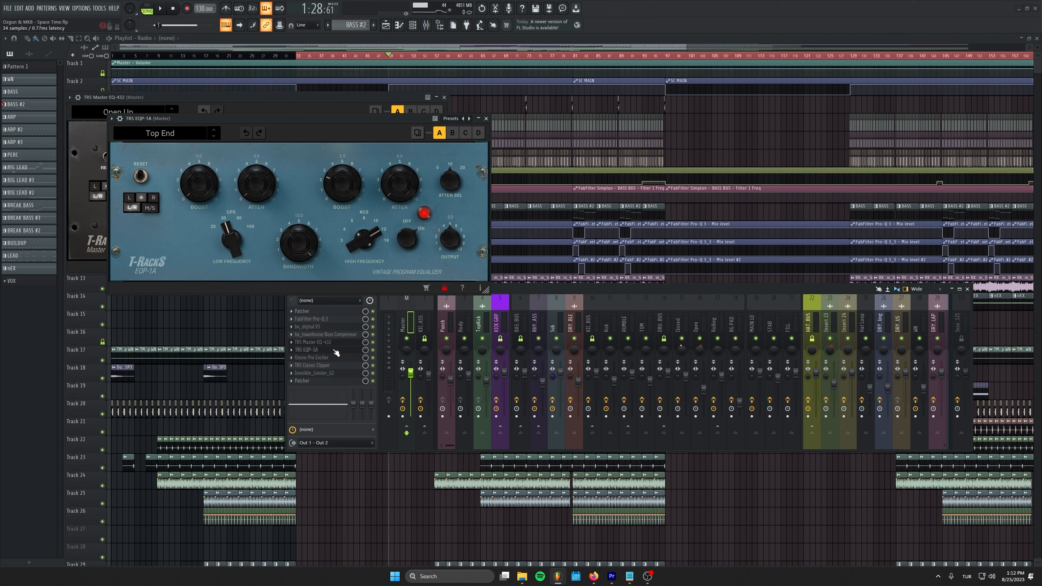
click(486, 119)
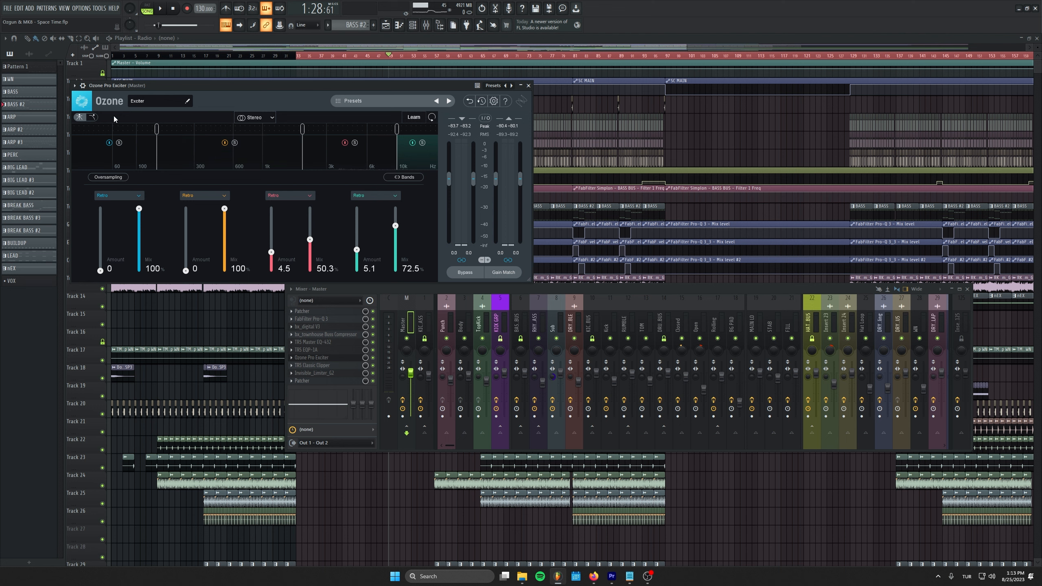
click(529, 86)
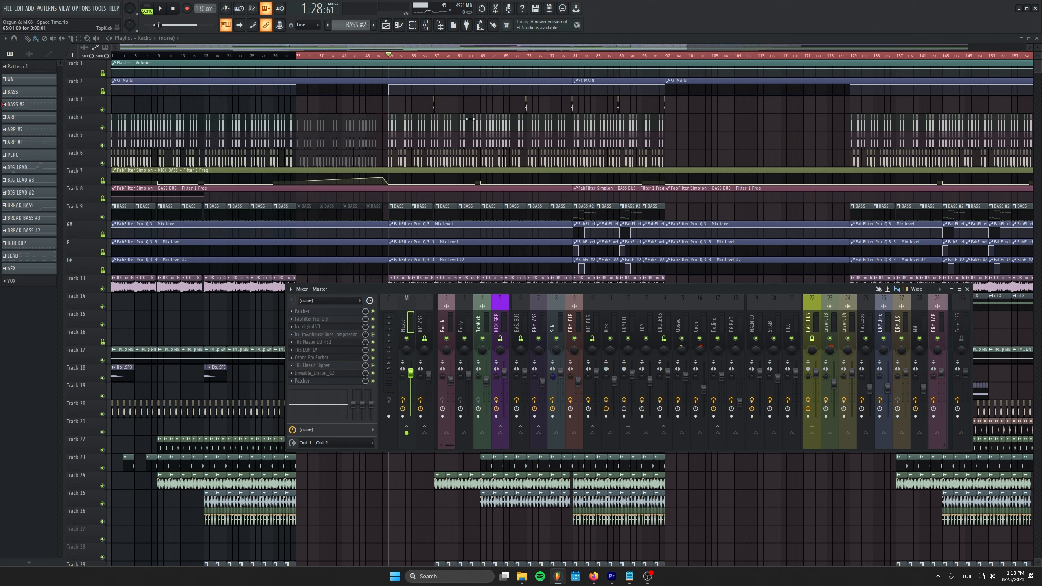
Inspect the TR5 Classic Clipper and the map of the Master's last-slot Patcher, closing each window
click(332, 366)
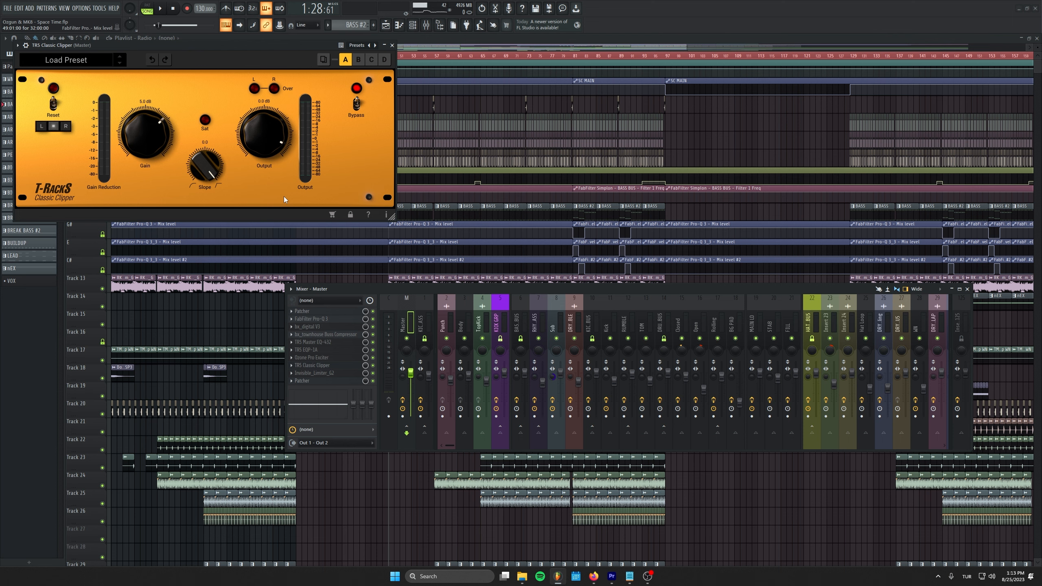
click(392, 45)
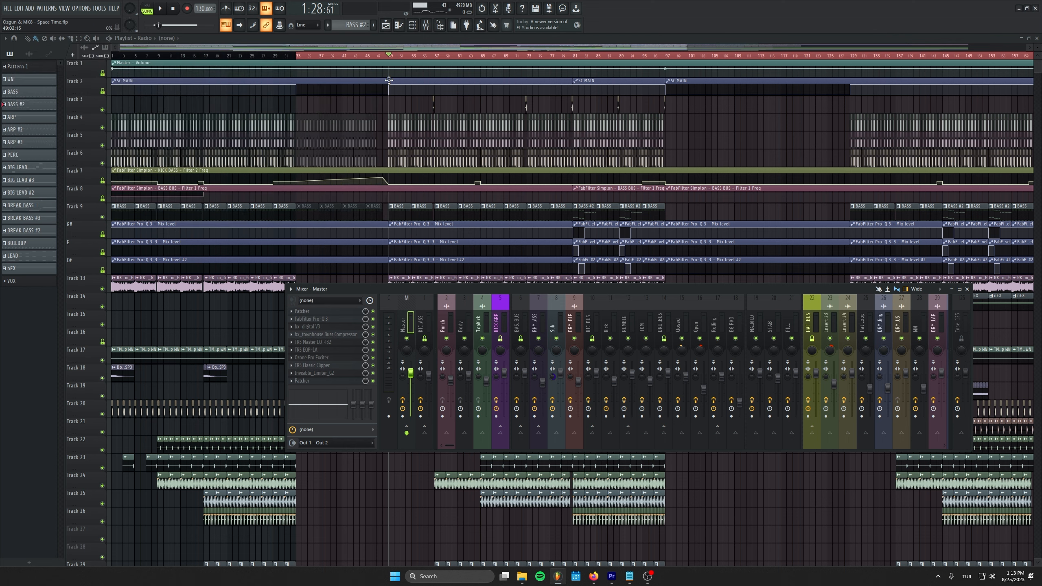
click(326, 381)
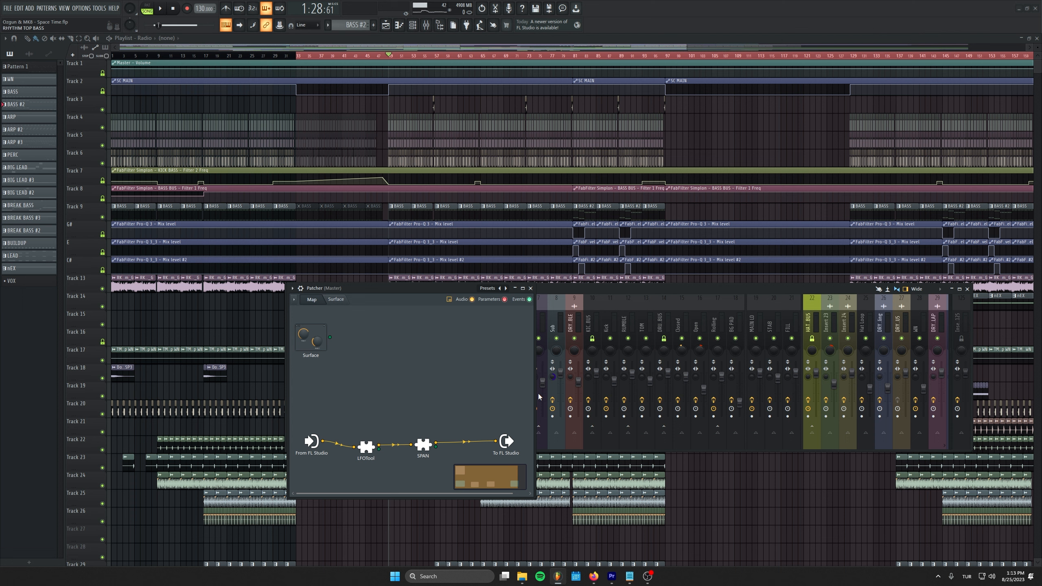
click(531, 289)
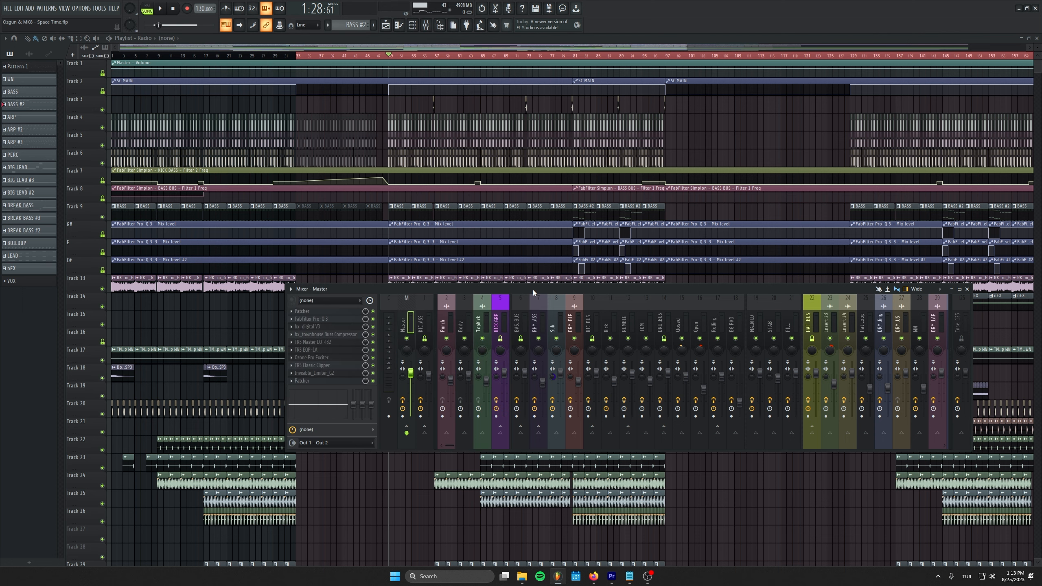